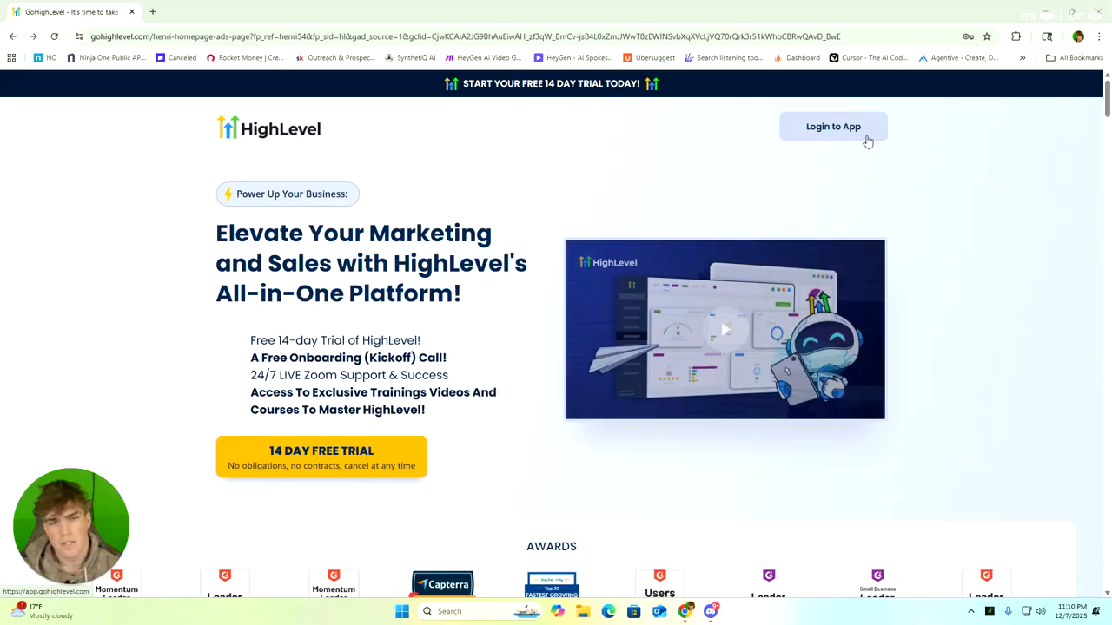
View the 14-day free trial sign-up form, close it, and enter the HighLevel app through its login link
click(266, 449)
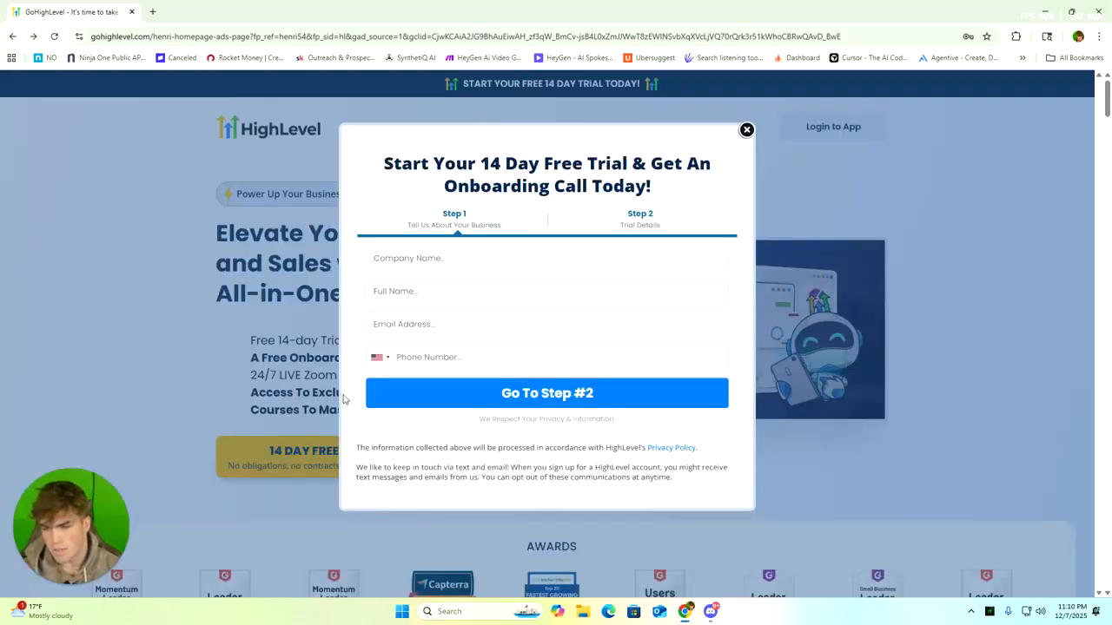
click(746, 130)
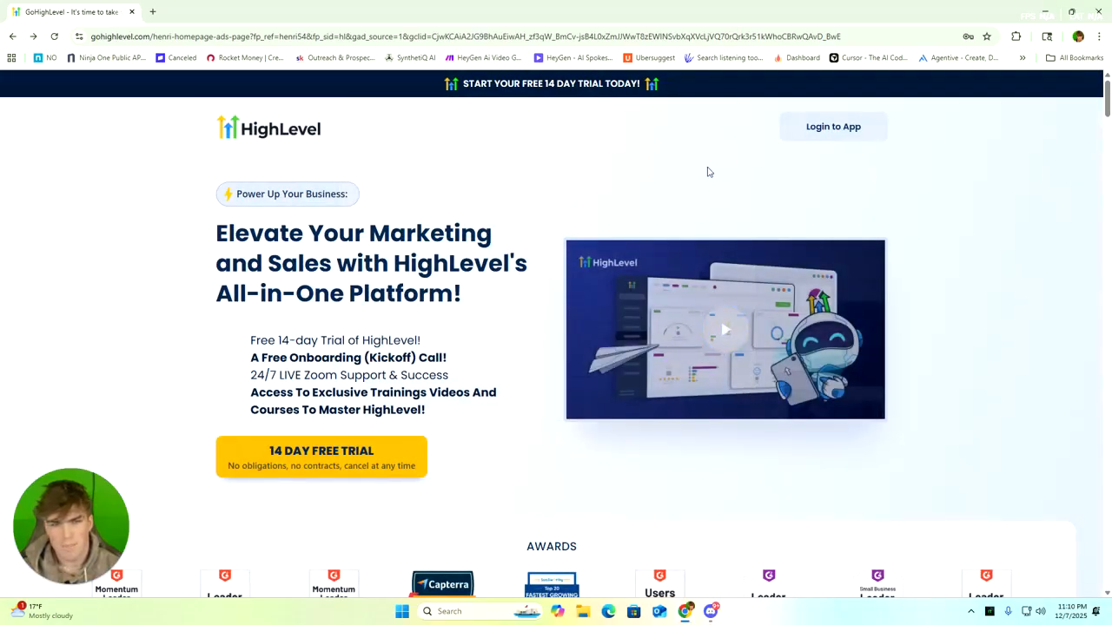
click(805, 136)
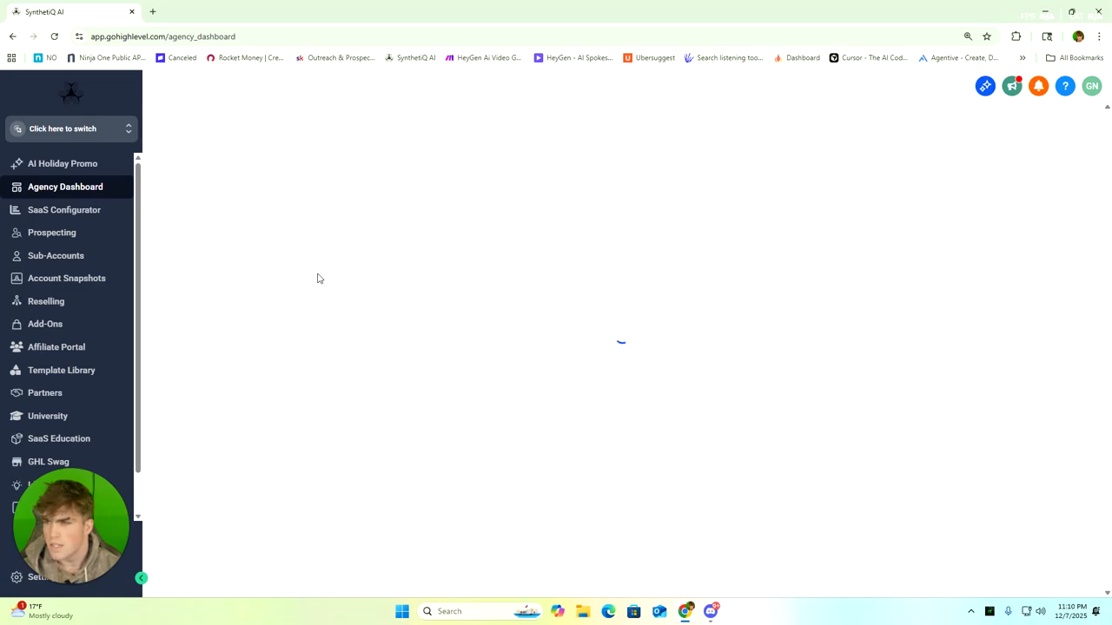
Switch from the agency view to the Lawrence Plumbing LLC sub-account
click(105, 132)
scroll(224, 250, down, 5)
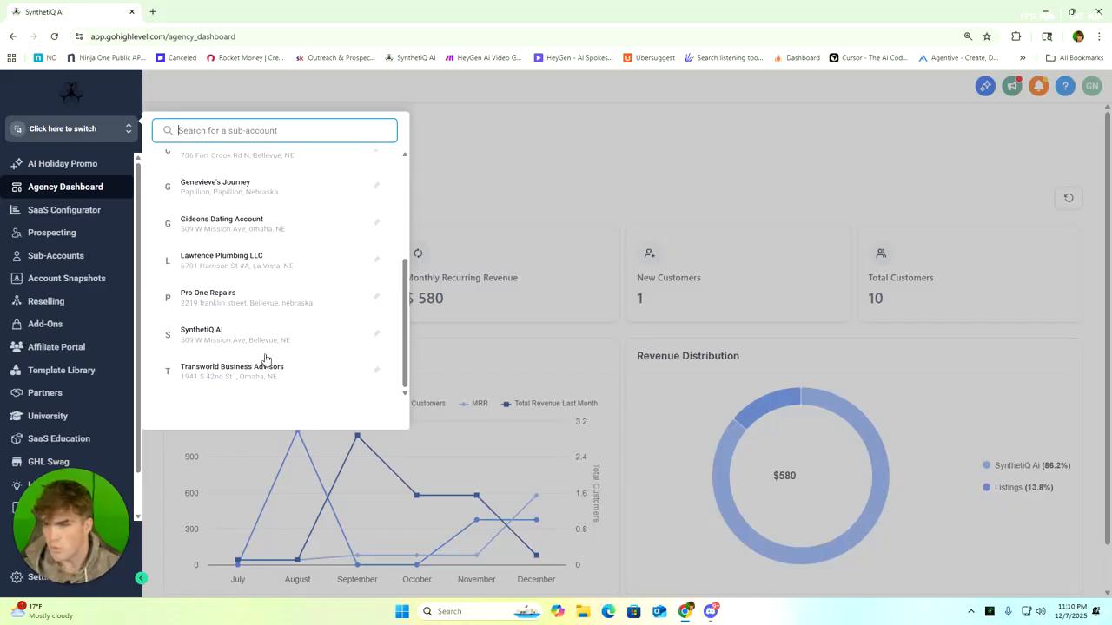
scroll(265, 363, up, 5)
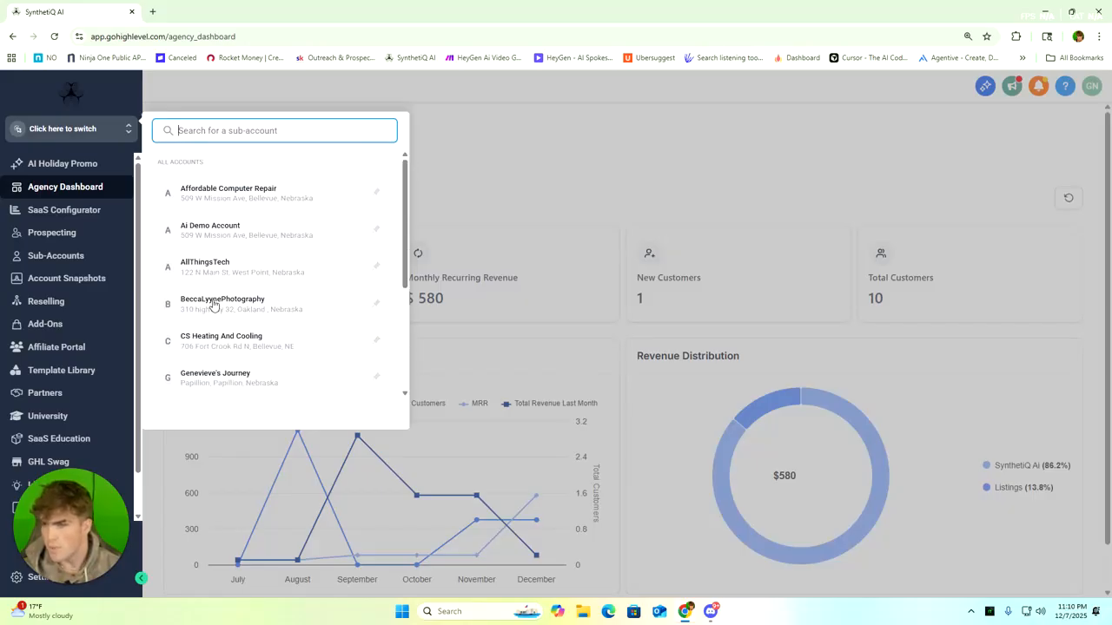
scroll(217, 300, down, 3)
click(251, 261)
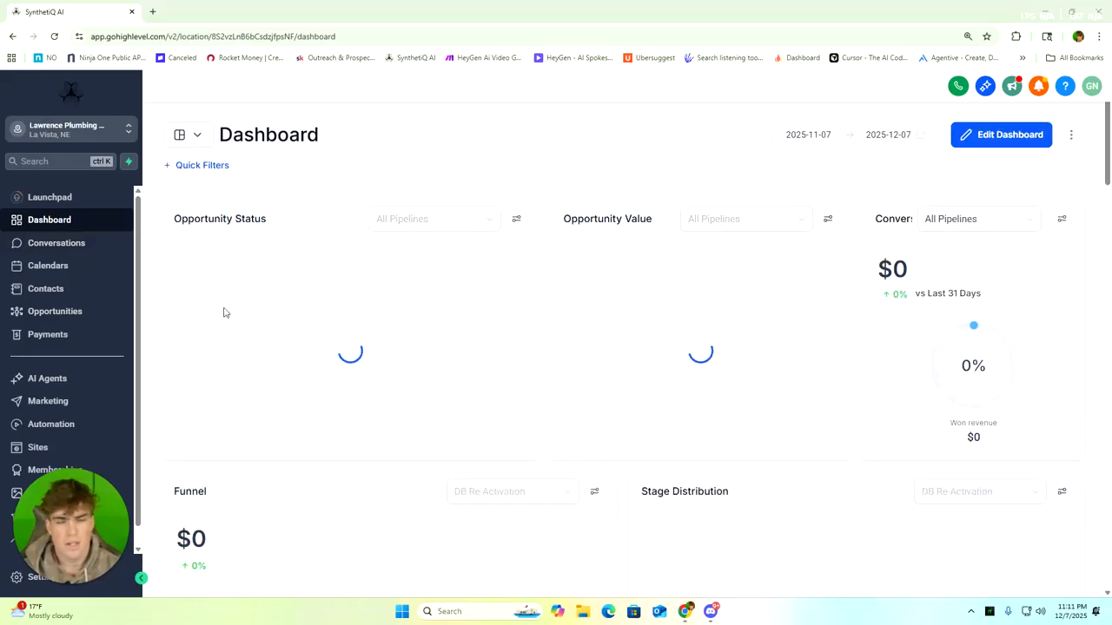
Open the list of Voice AI agents in the sub-account's AI Agents area
click(65, 383)
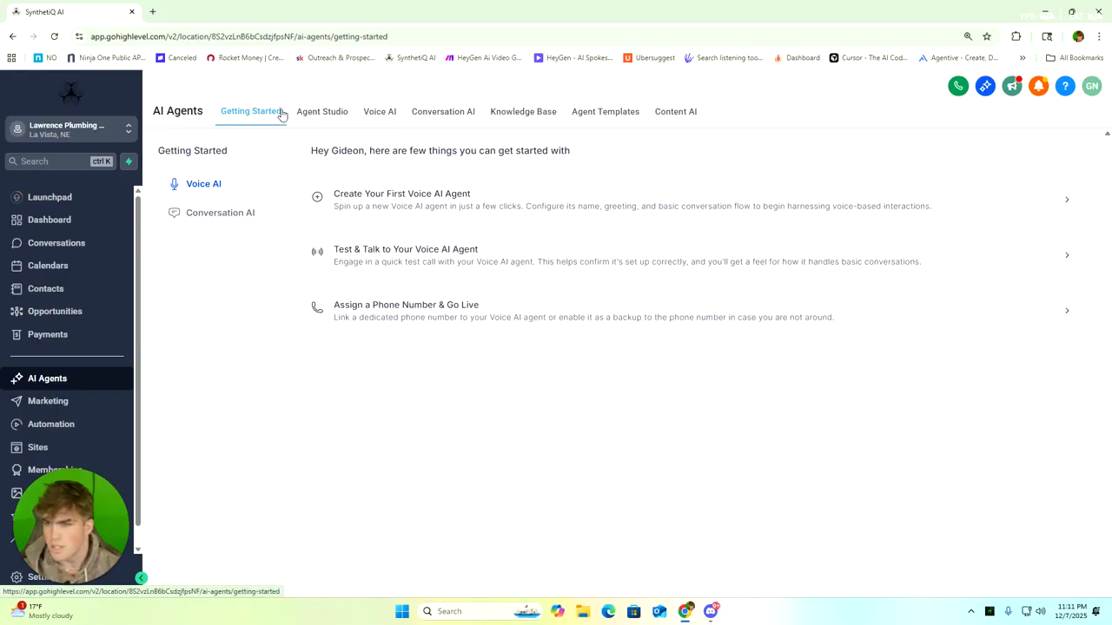
click(380, 115)
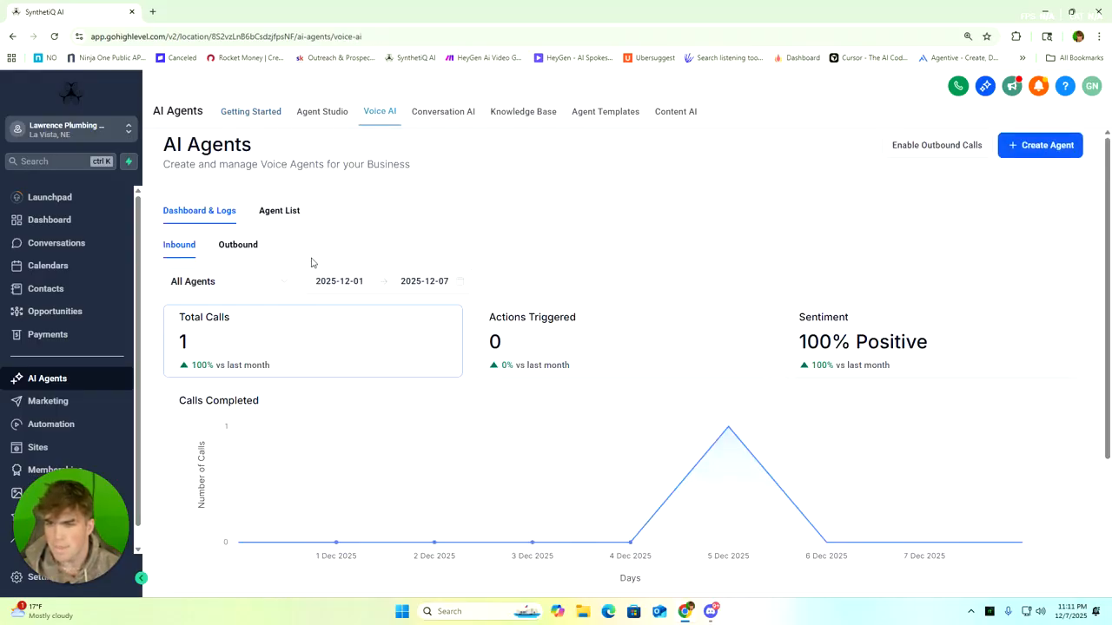
click(270, 217)
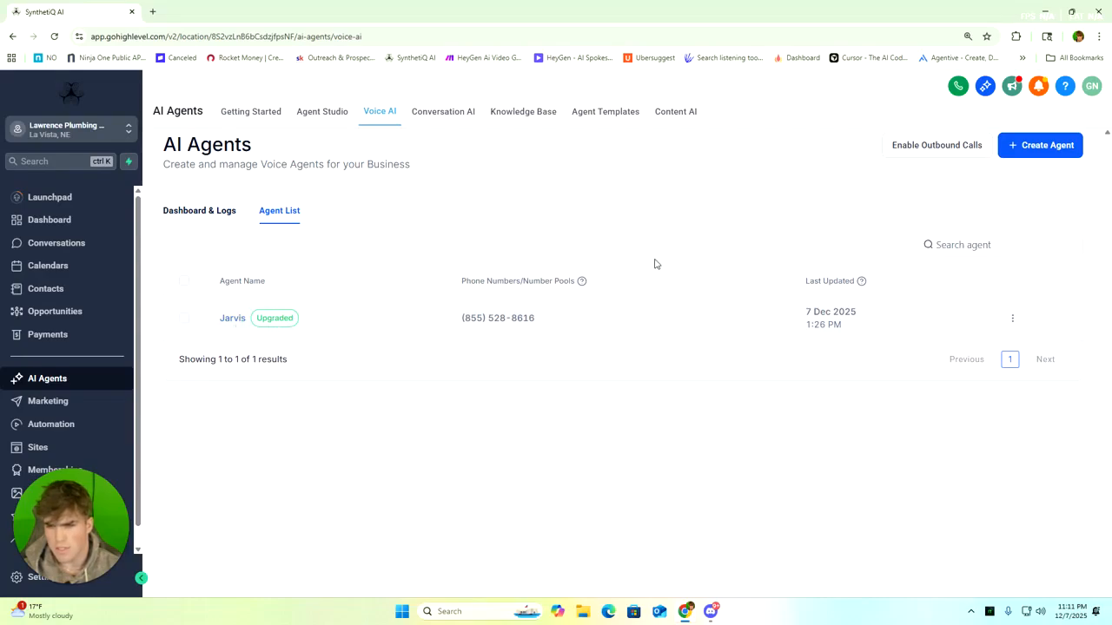
Create a new Voice AI agent from scratch with the Create Custom Agent option
click(1046, 148)
click(605, 285)
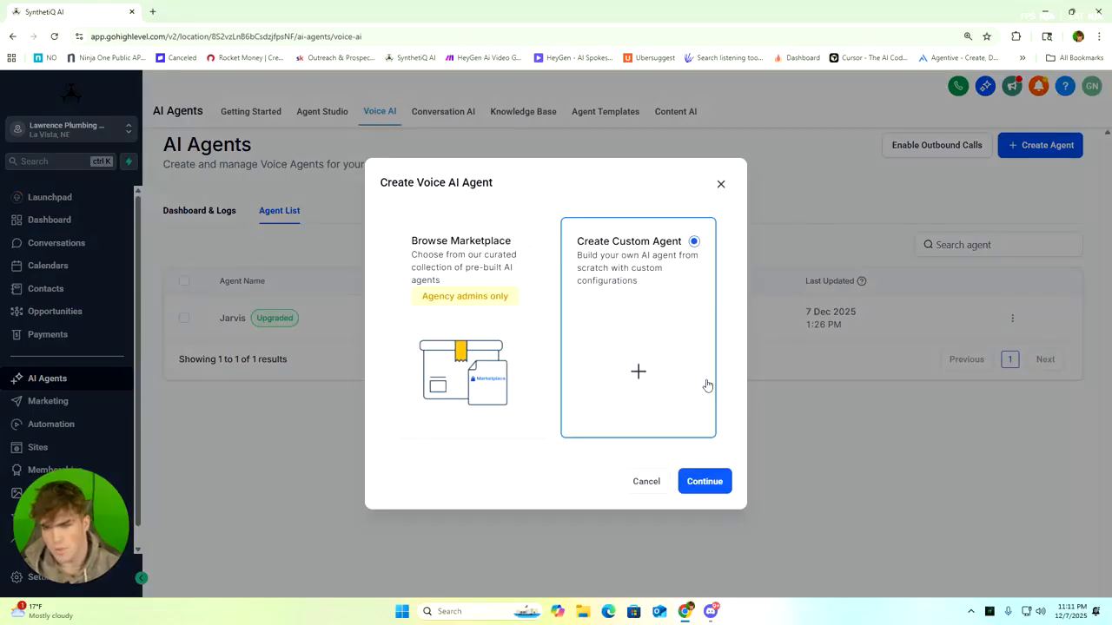
click(704, 483)
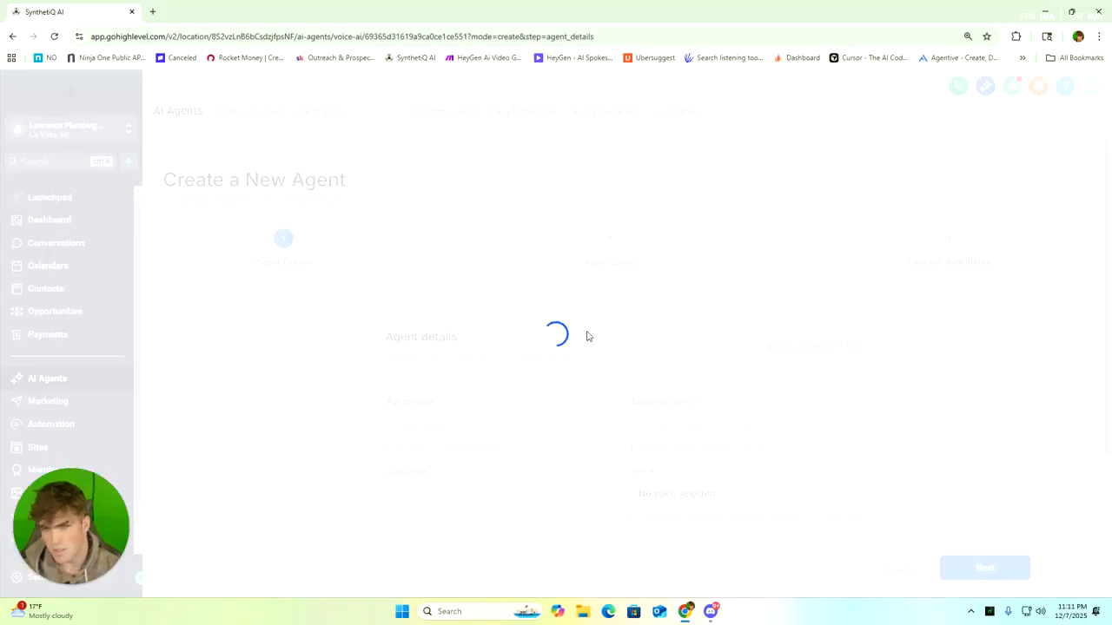
Examine the new agent's details, including agent name, business name, language, voice, timezone, LLM model and initial message
scroll(485, 365, down, 1)
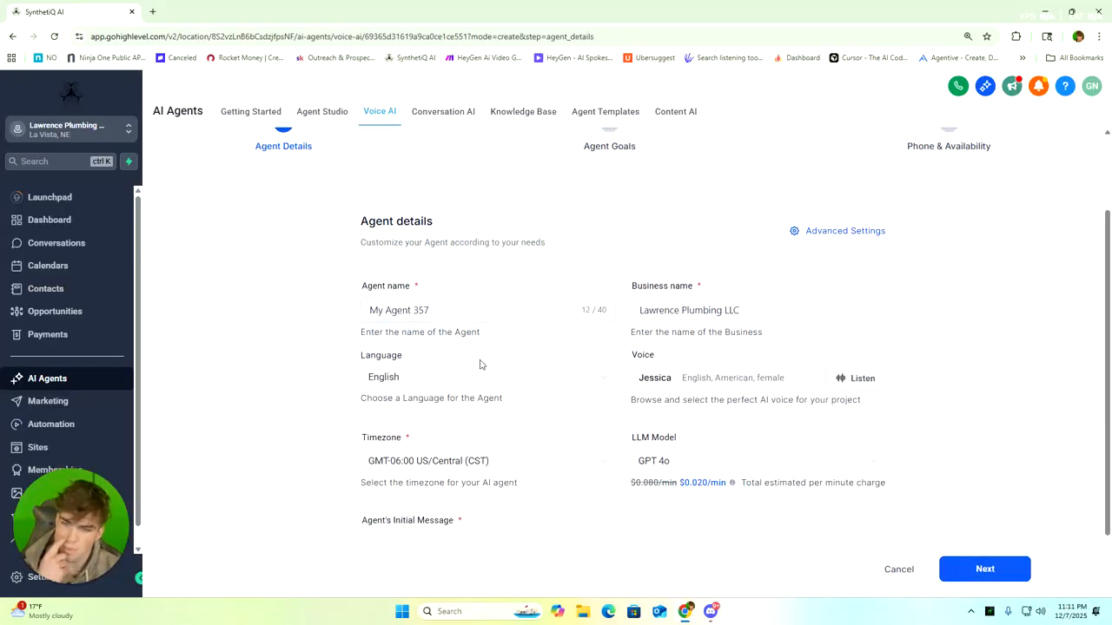
scroll(515, 289, up, 1)
scroll(543, 294, down, 3)
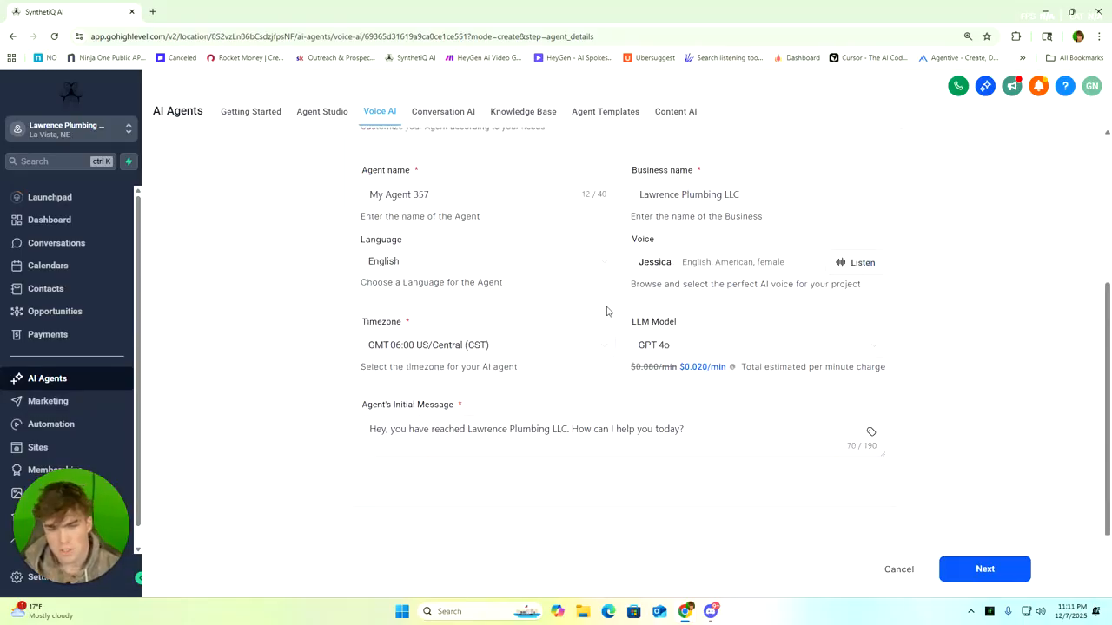
scroll(449, 260, up, 1)
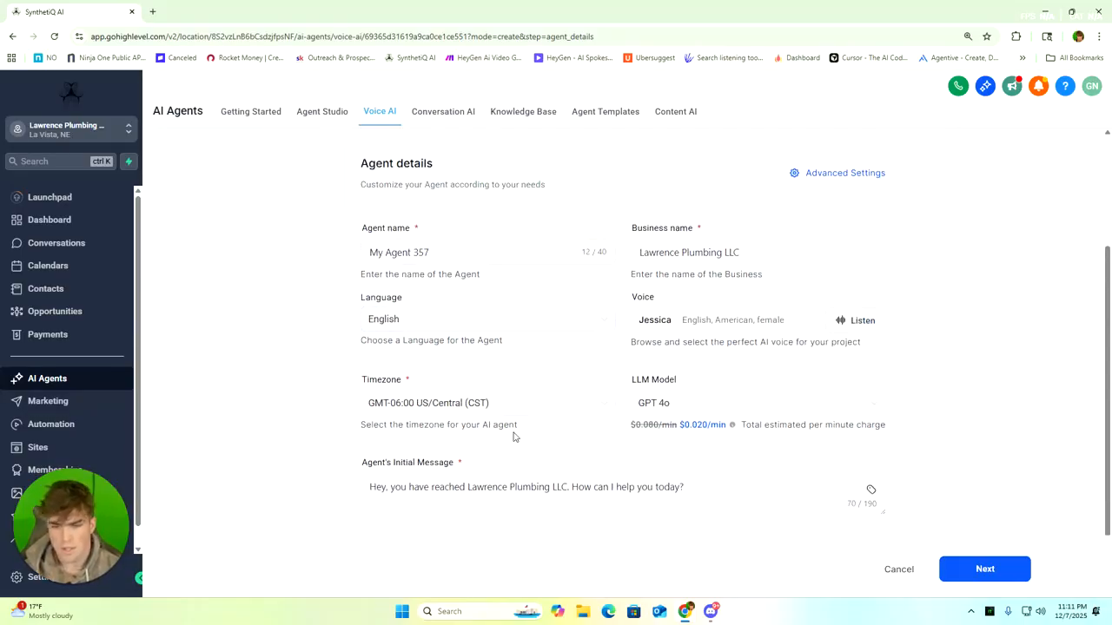
scroll(532, 378, down, 1)
click(452, 195)
triple_click(449, 194)
click(722, 194)
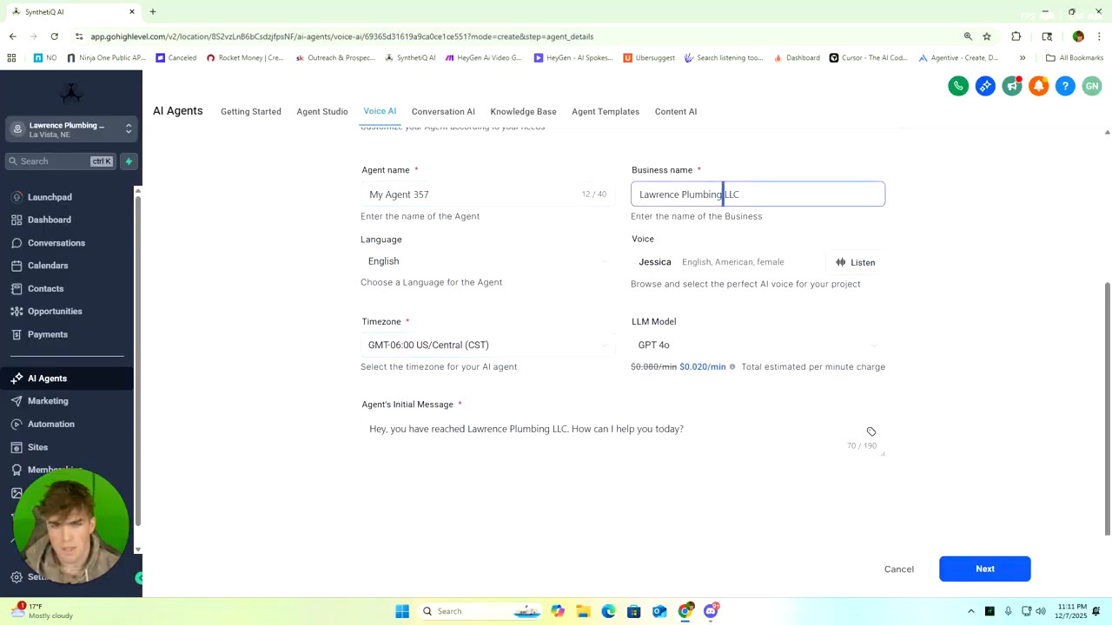
triple_click(721, 195)
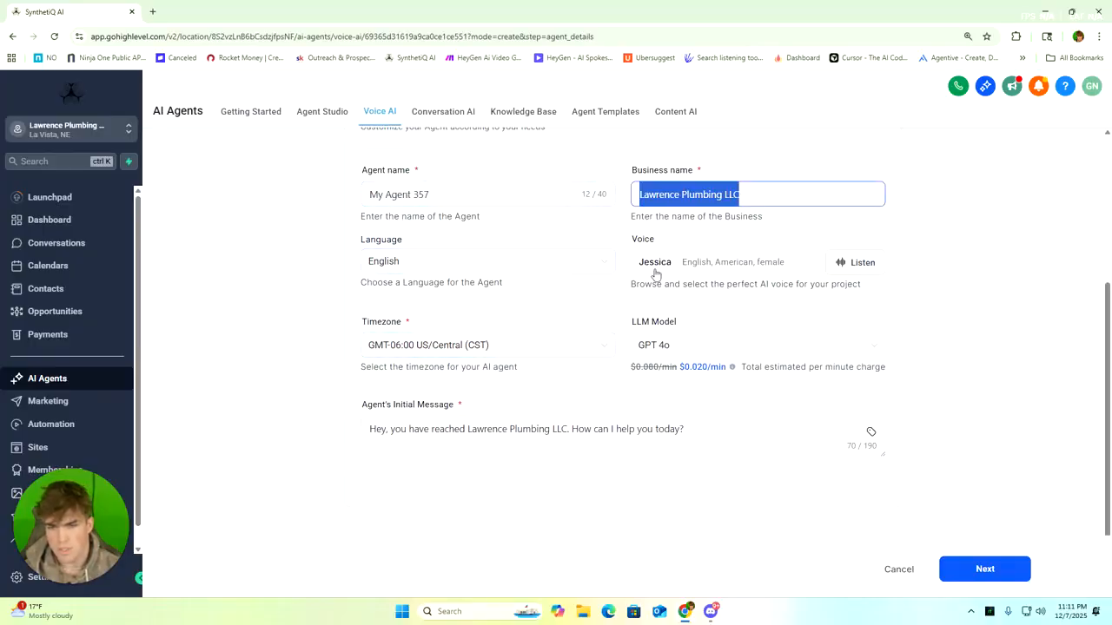
Browse the voices for the new agent, select Nova Westbrook, and close the voice selection without saving
click(722, 263)
scroll(598, 300, down, 2)
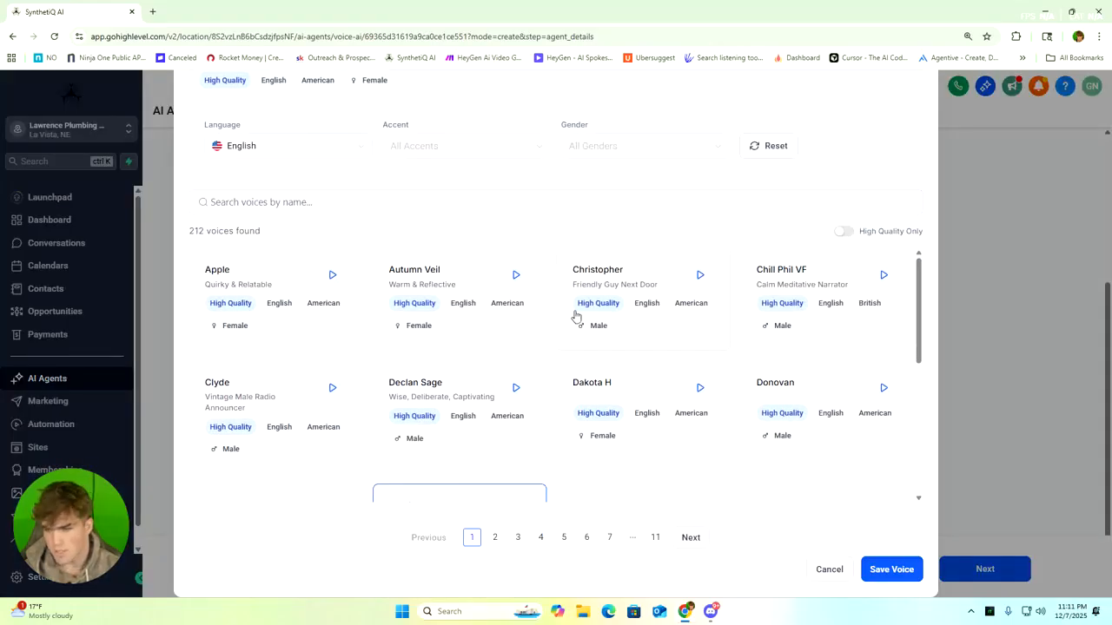
scroll(473, 371, down, 5)
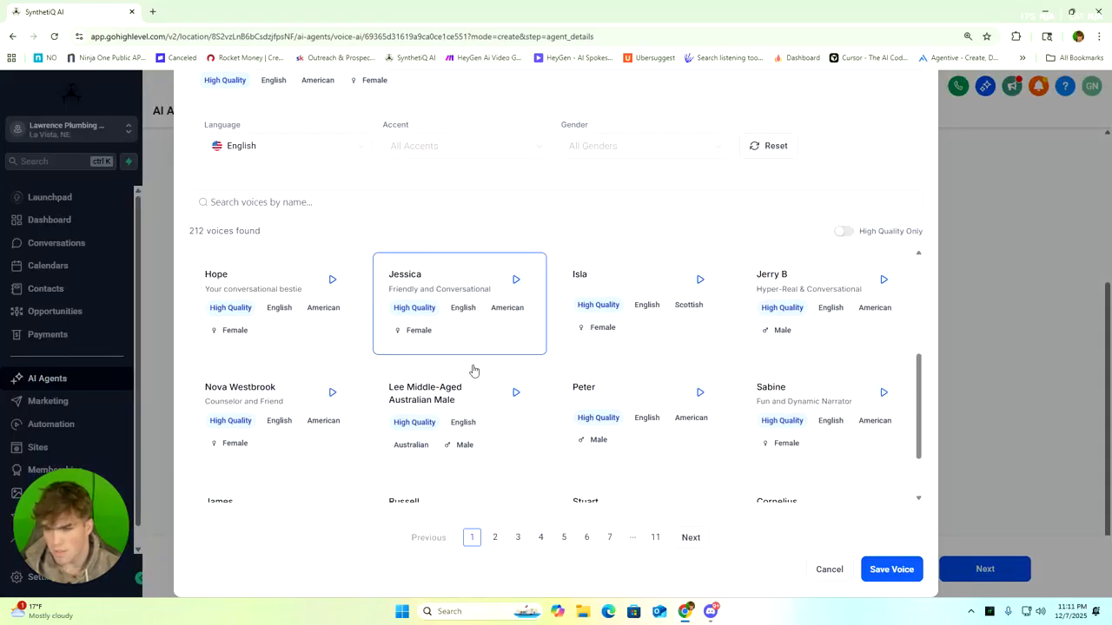
click(279, 400)
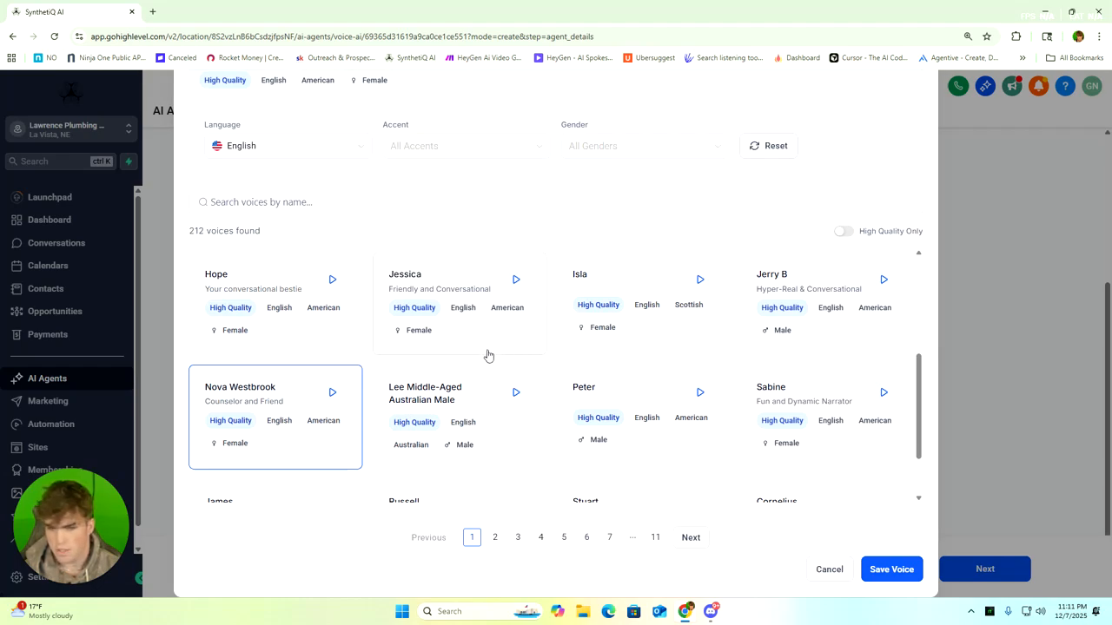
scroll(576, 372, up, 3)
scroll(574, 377, down, 2)
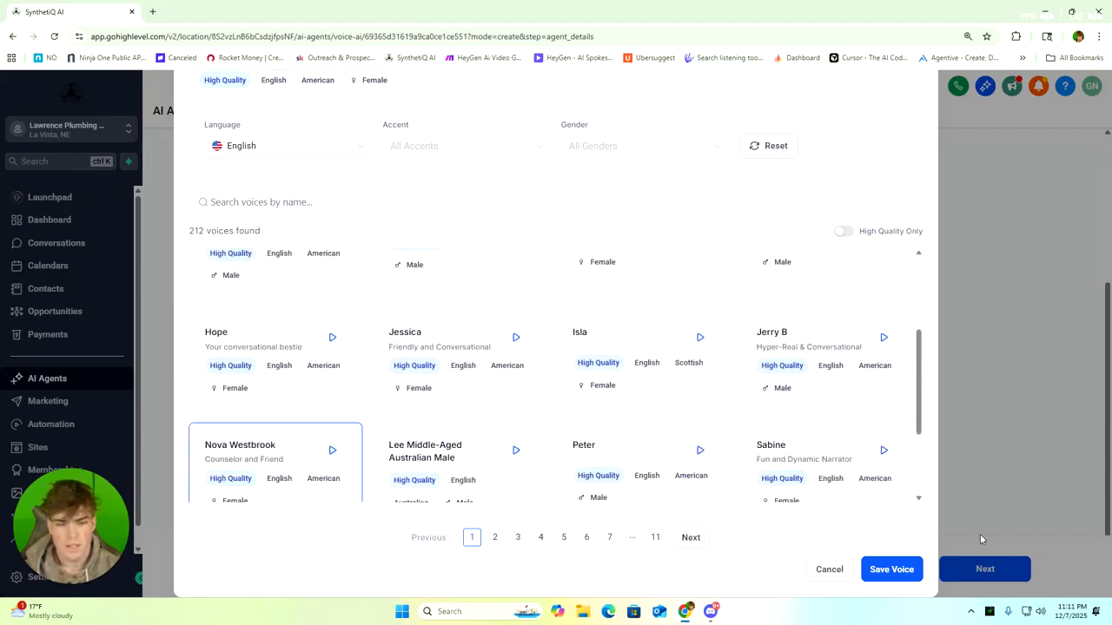
scroll(548, 325, up, 2)
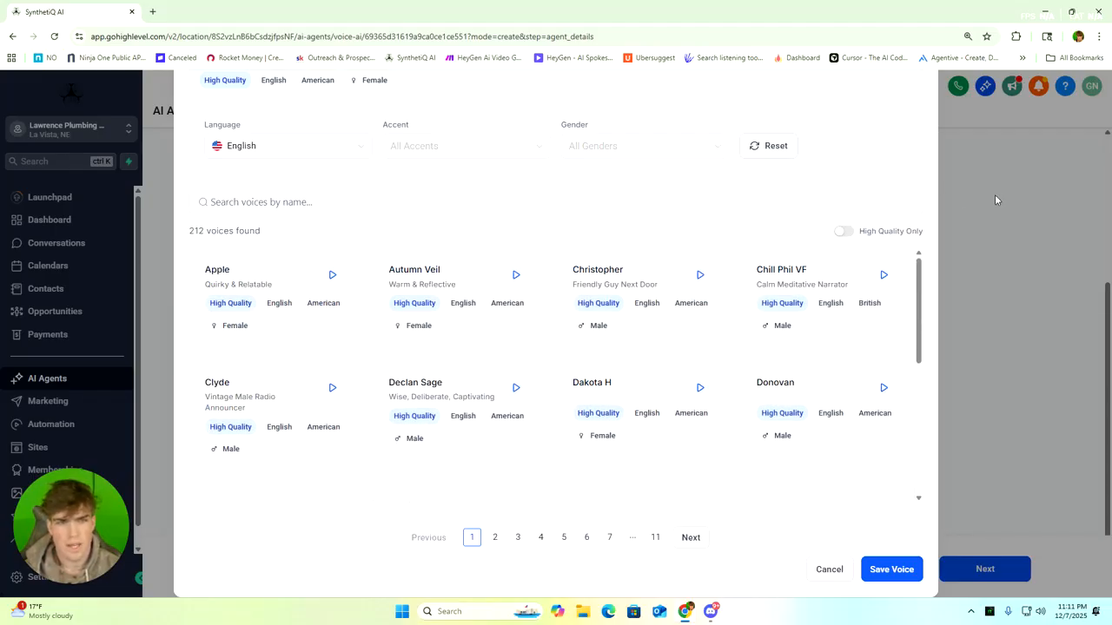
scroll(191, 129, up, 3)
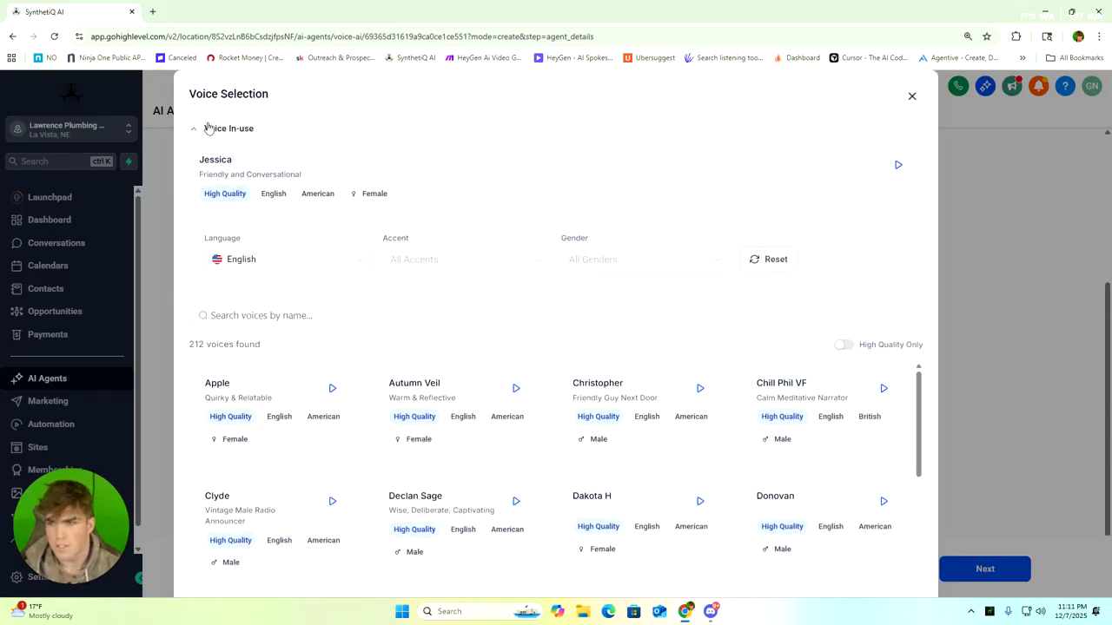
click(917, 96)
Return to the Voice AI agent list and delete the agent My Agent 357
click(372, 113)
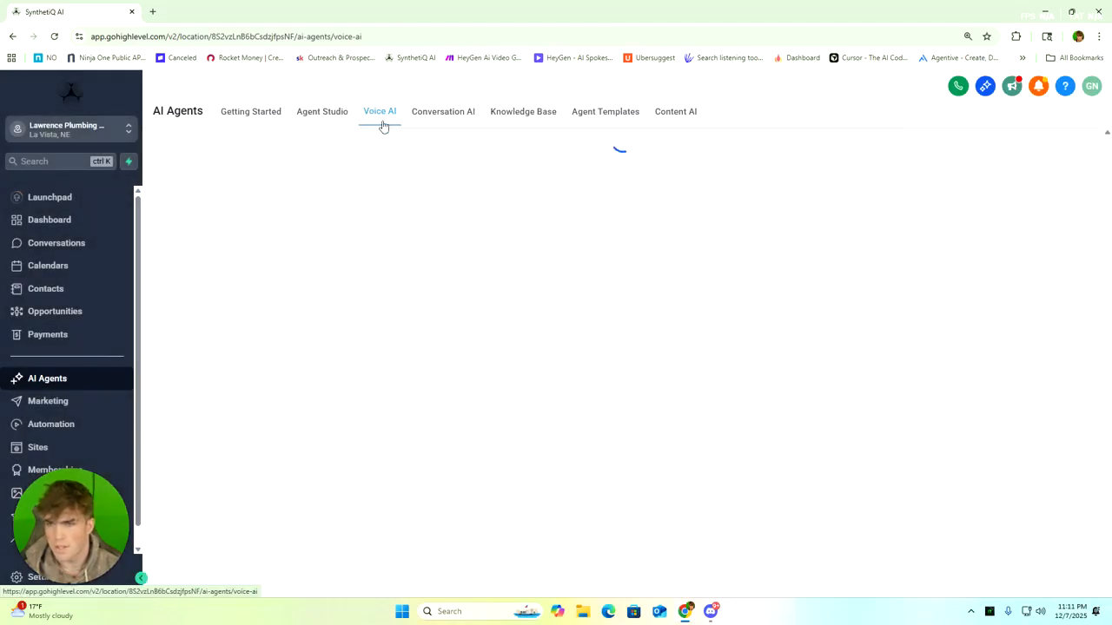
click(276, 211)
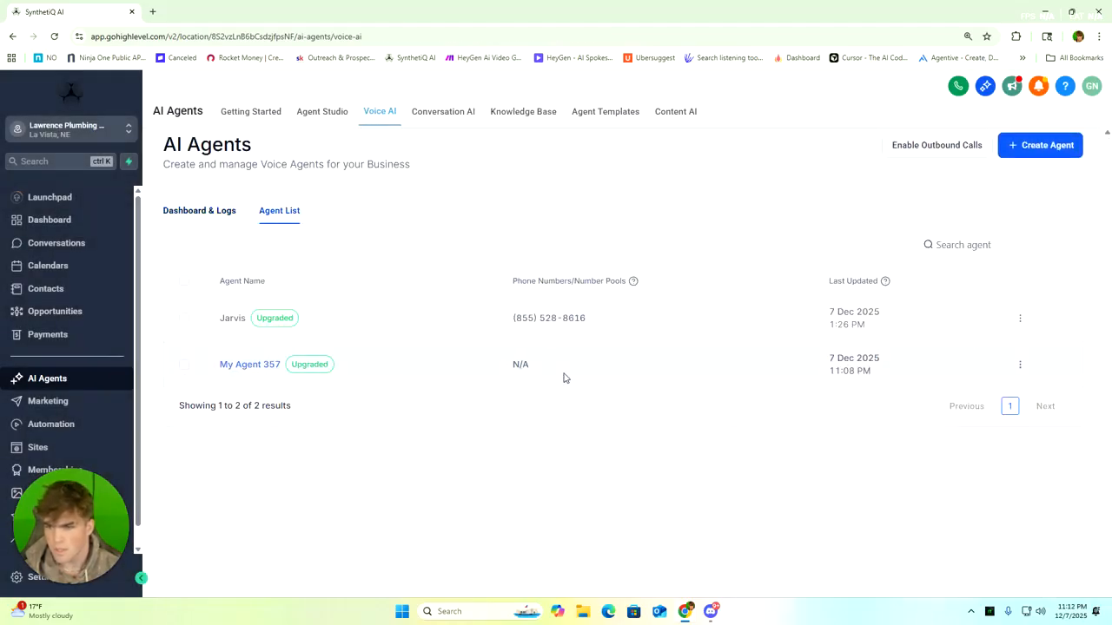
click(1021, 366)
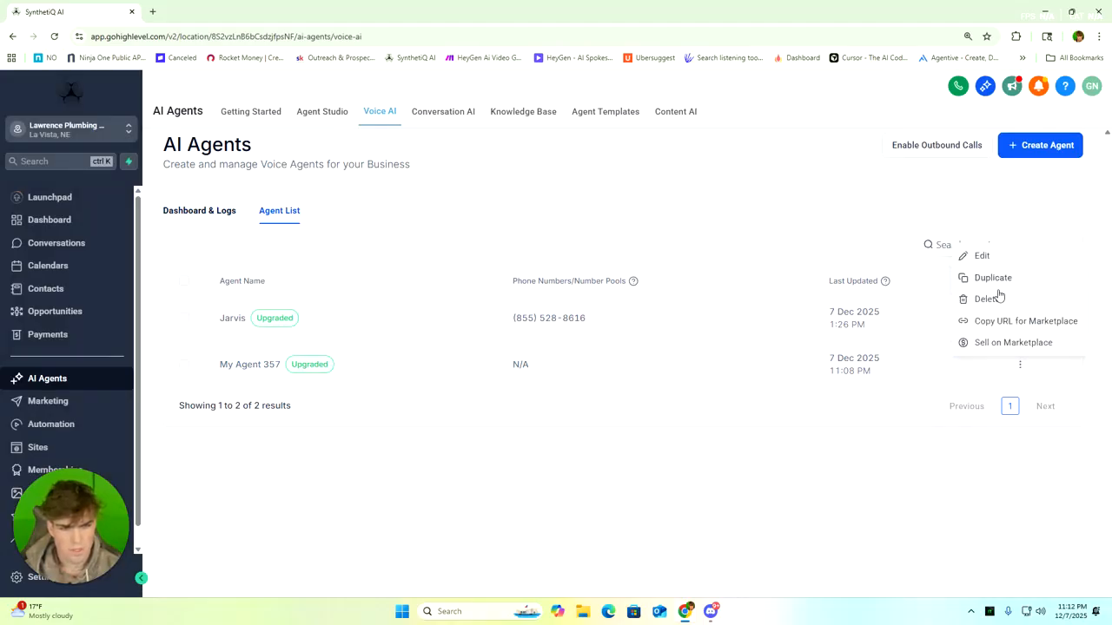
click(998, 299)
click(668, 379)
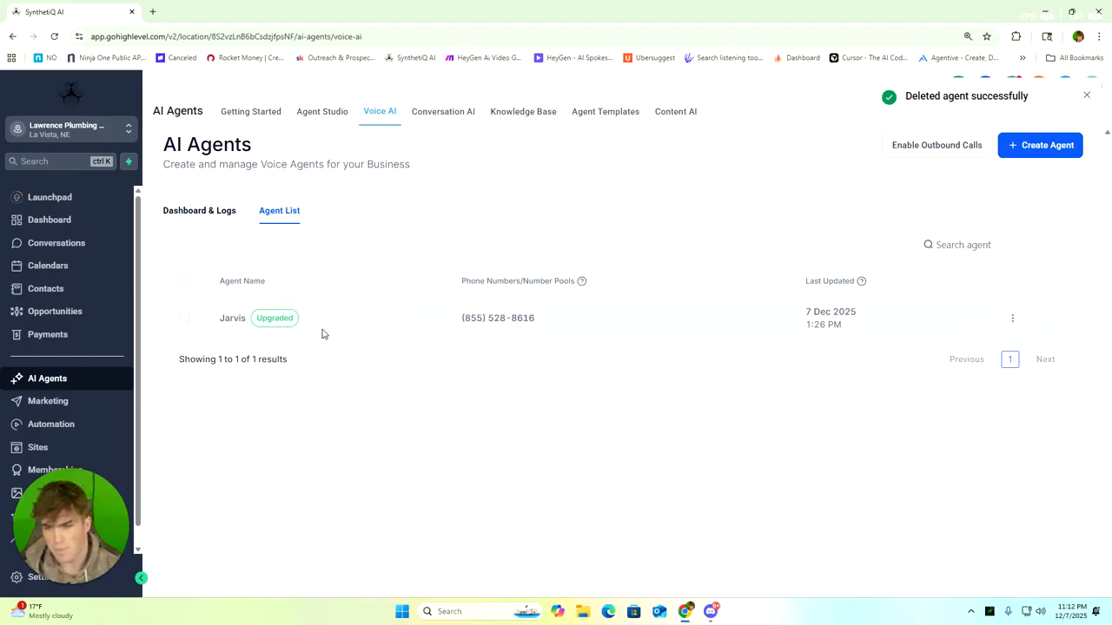
Open the existing Jarvis voice agent for editing and go through its agent details
click(229, 324)
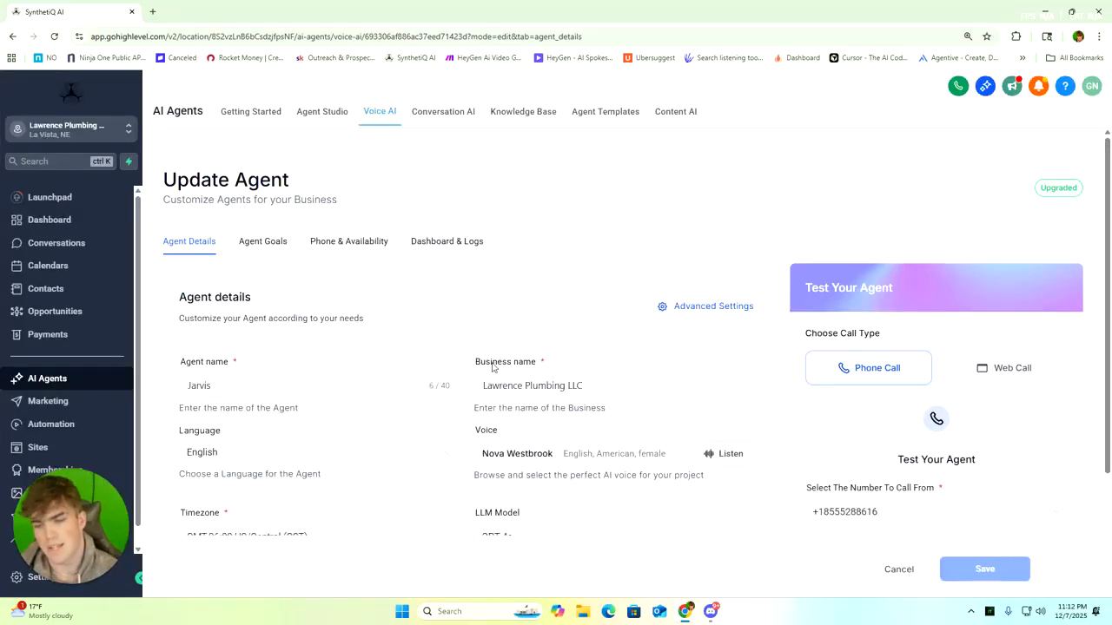
scroll(221, 226, down, 2)
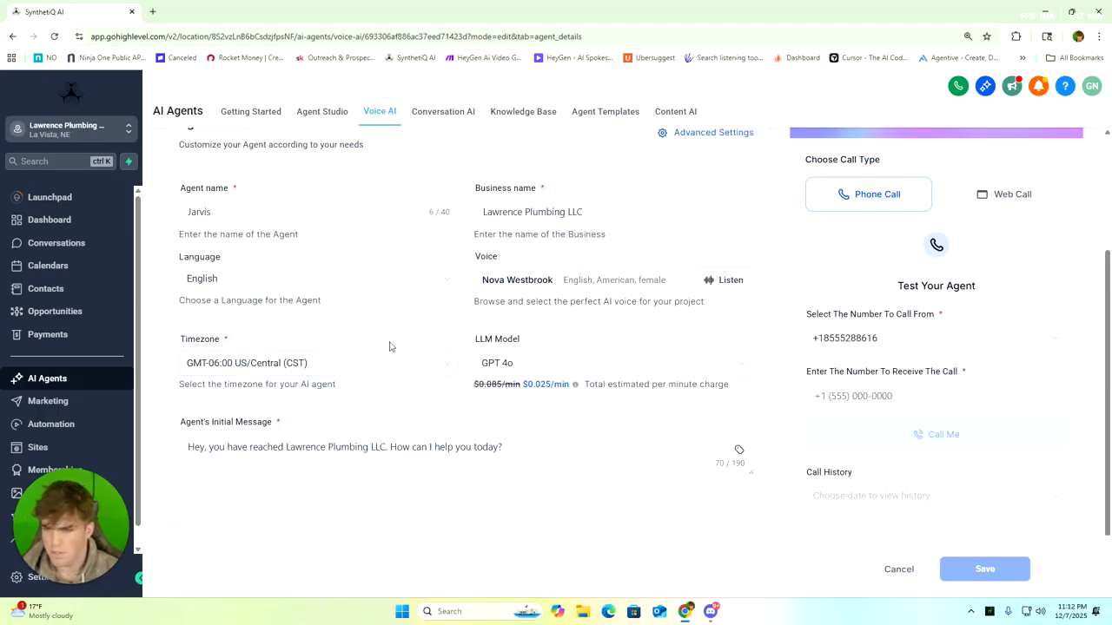
scroll(282, 335, down, 1)
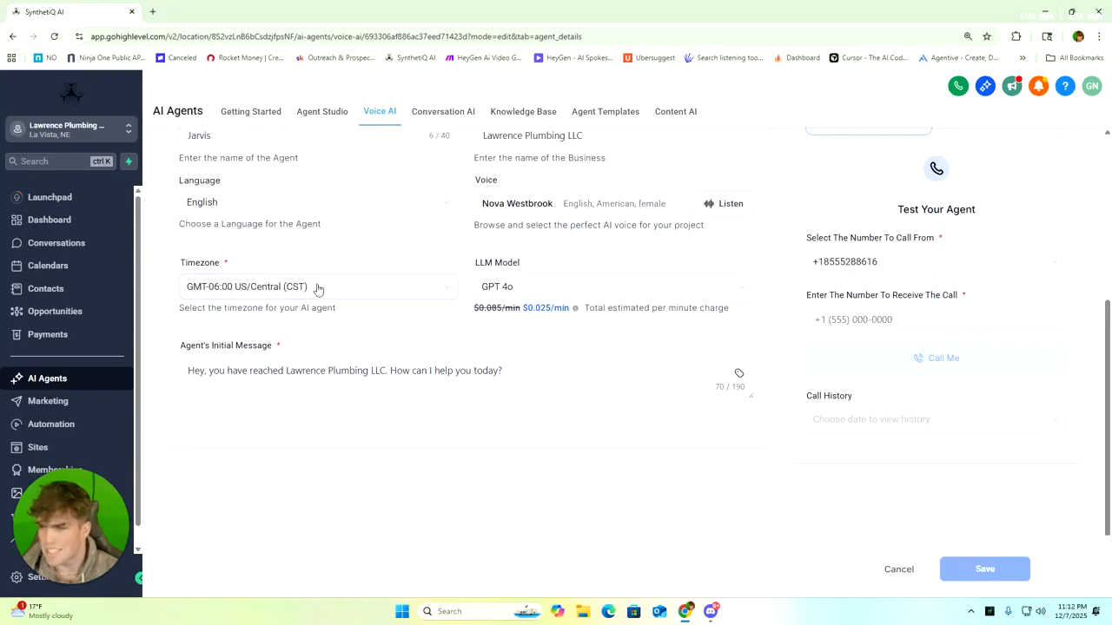
Examine the available timezone and LLM model options and the initial message of the Jarvis agent
click(353, 293)
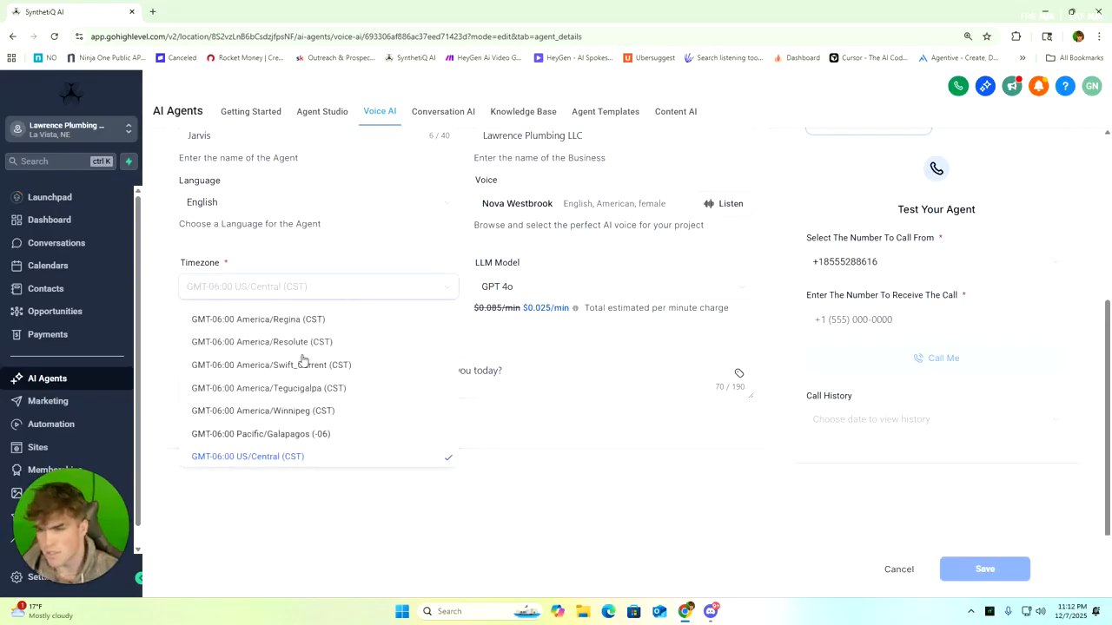
click(267, 253)
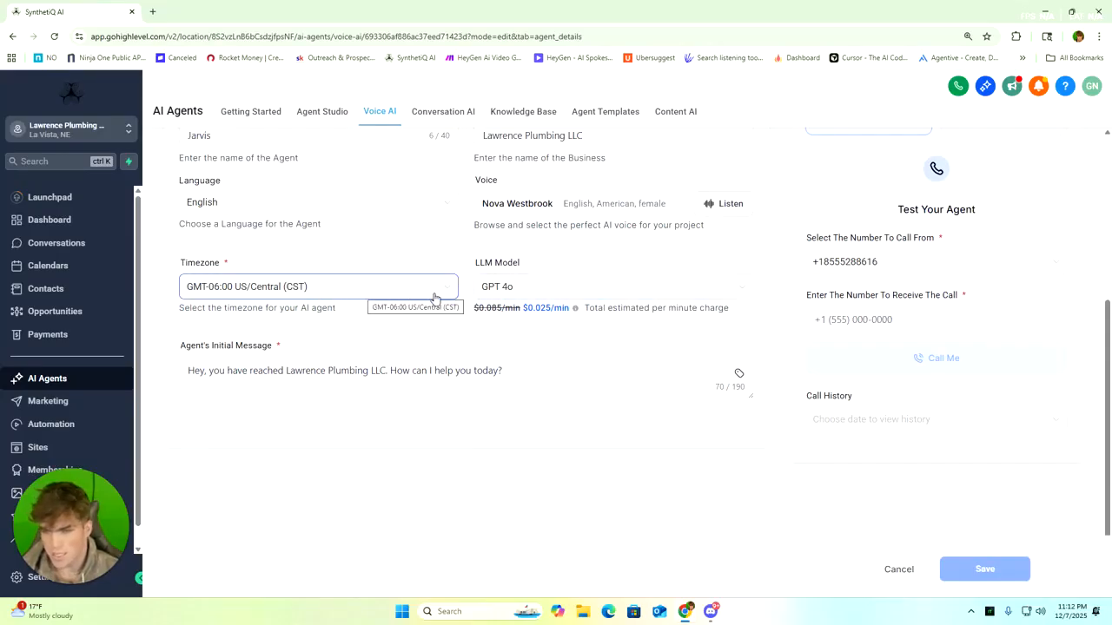
click(543, 289)
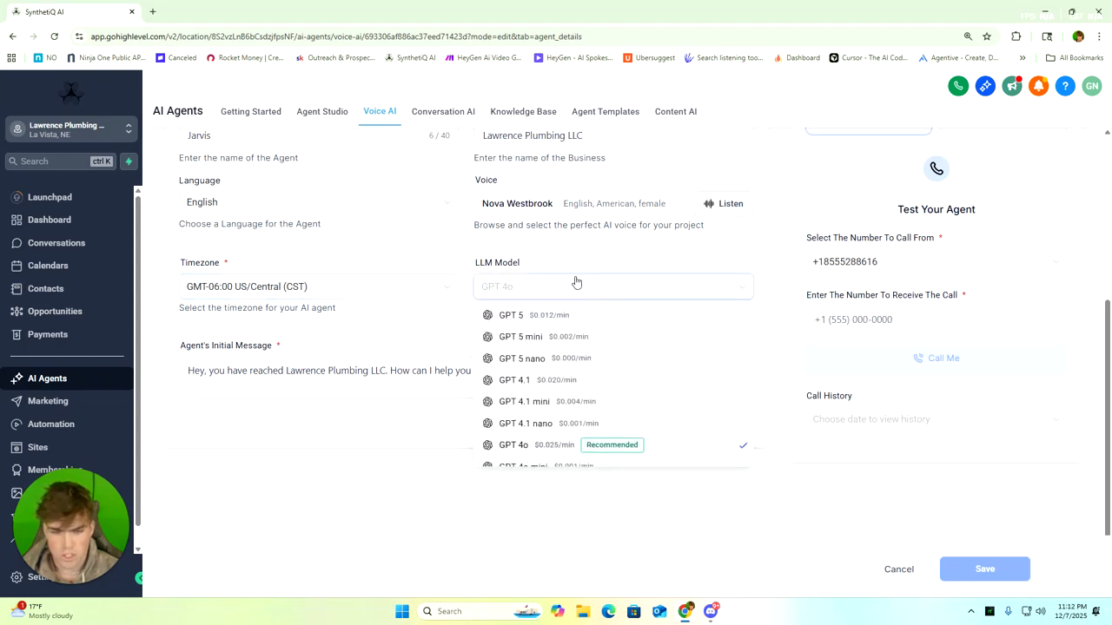
scroll(560, 401, down, 1)
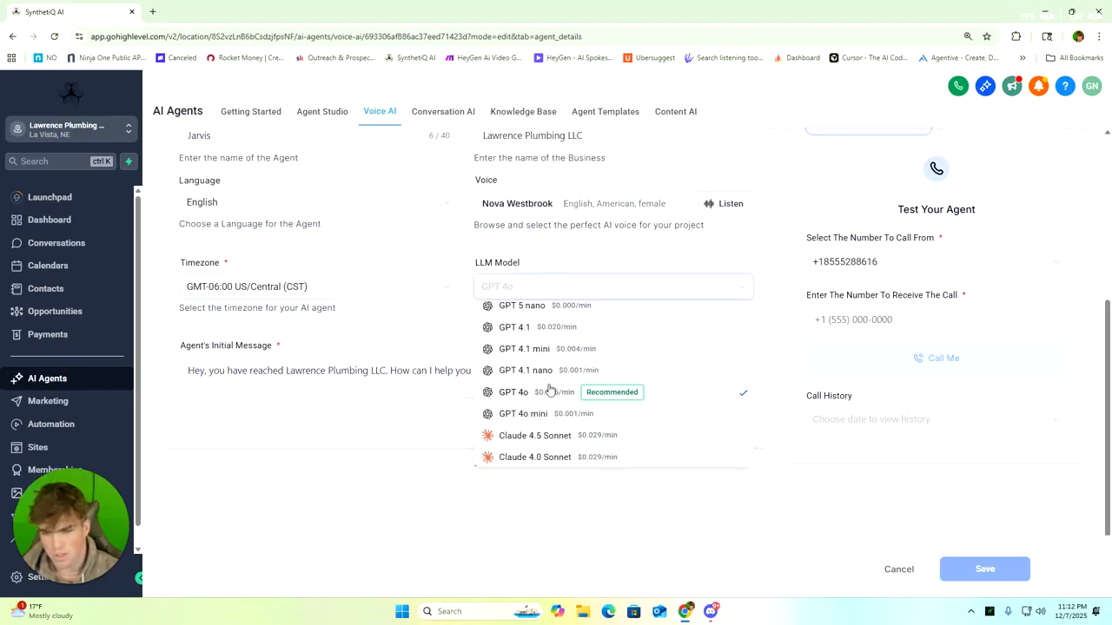
click(426, 329)
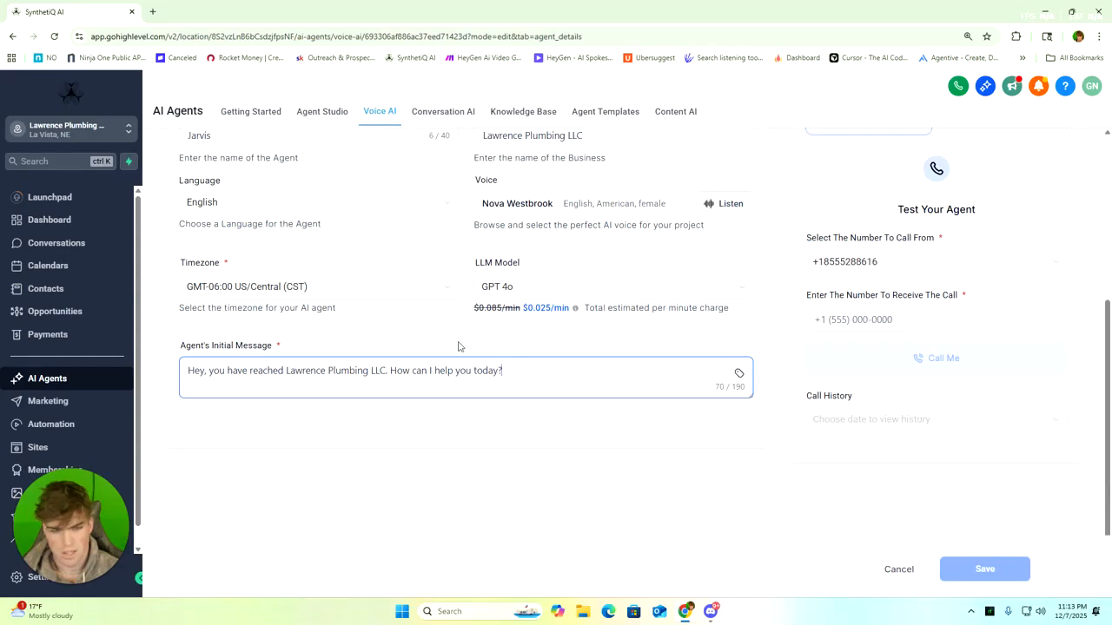
scroll(462, 348, up, 2)
scroll(695, 435, down, 2)
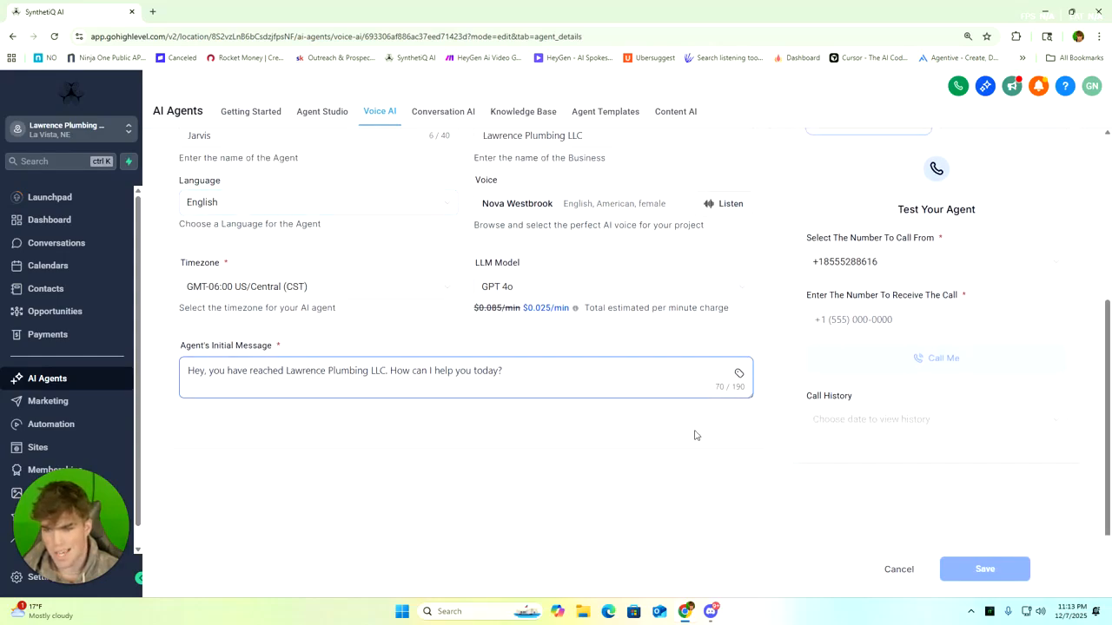
Open the Jarvis agent's goals and examine the knowledge bases available for selection
scroll(462, 335, up, 3)
scroll(434, 322, up, 1)
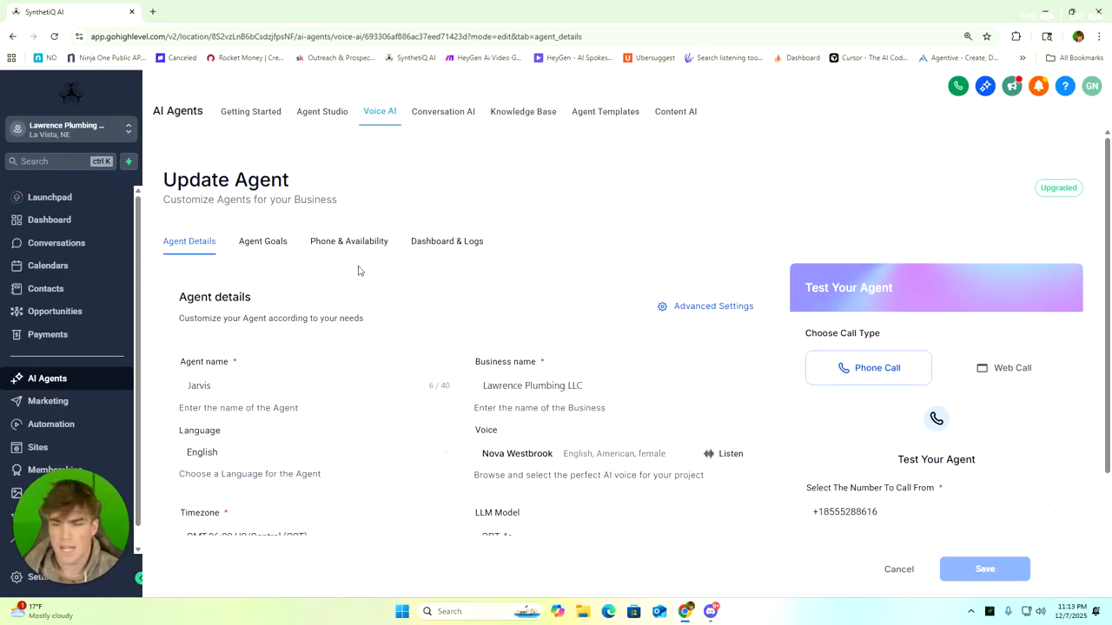
click(258, 246)
scroll(536, 345, down, 2)
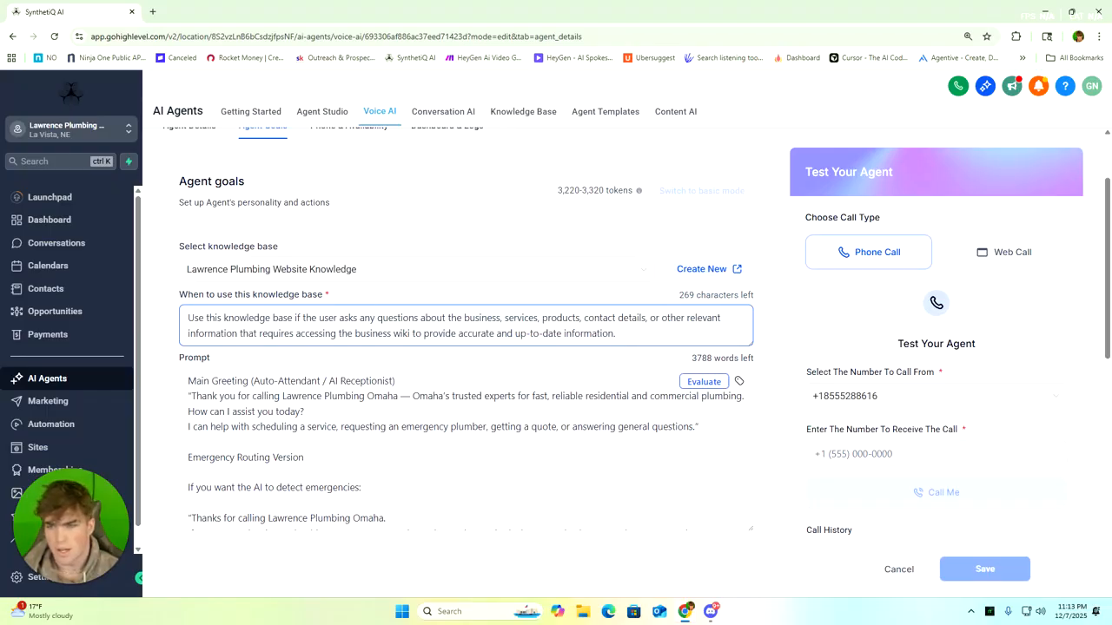
scroll(466, 330, down, 2)
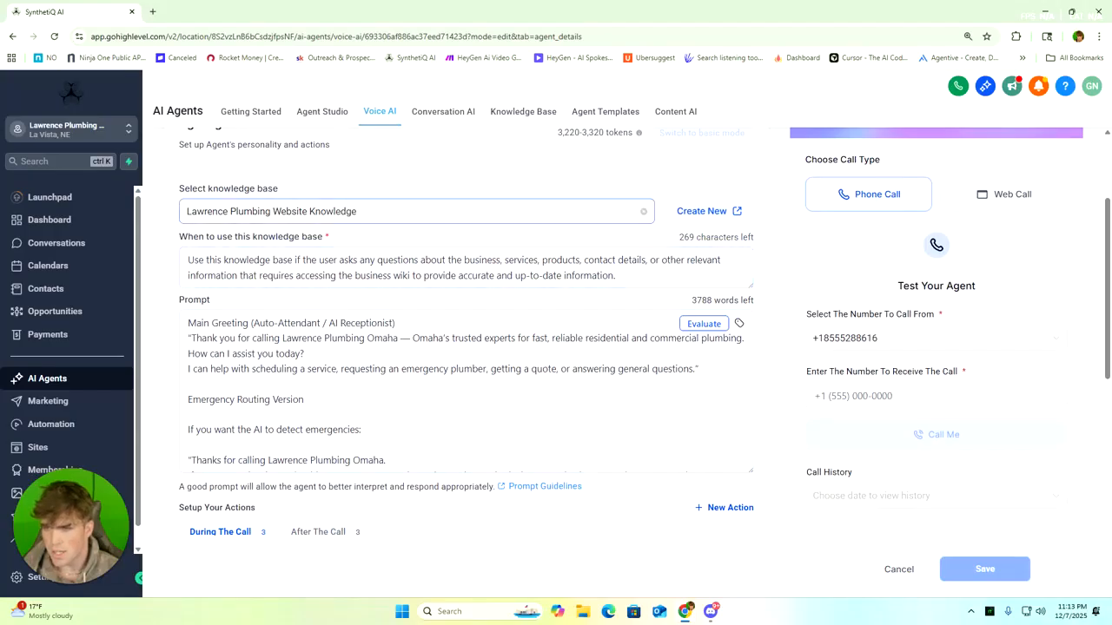
click(315, 215)
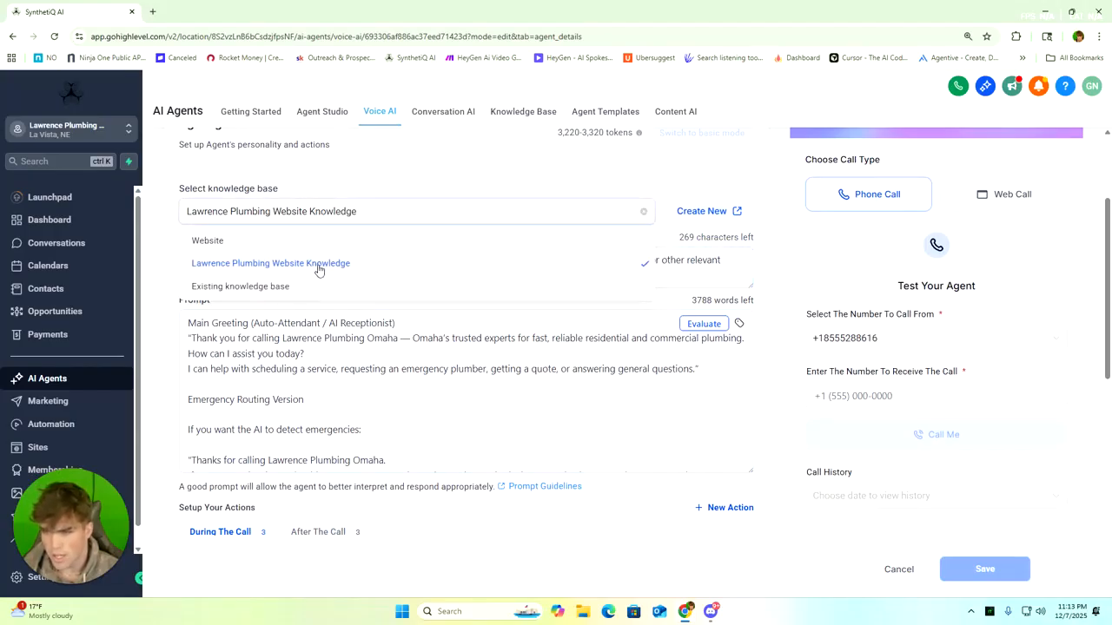
click(414, 171)
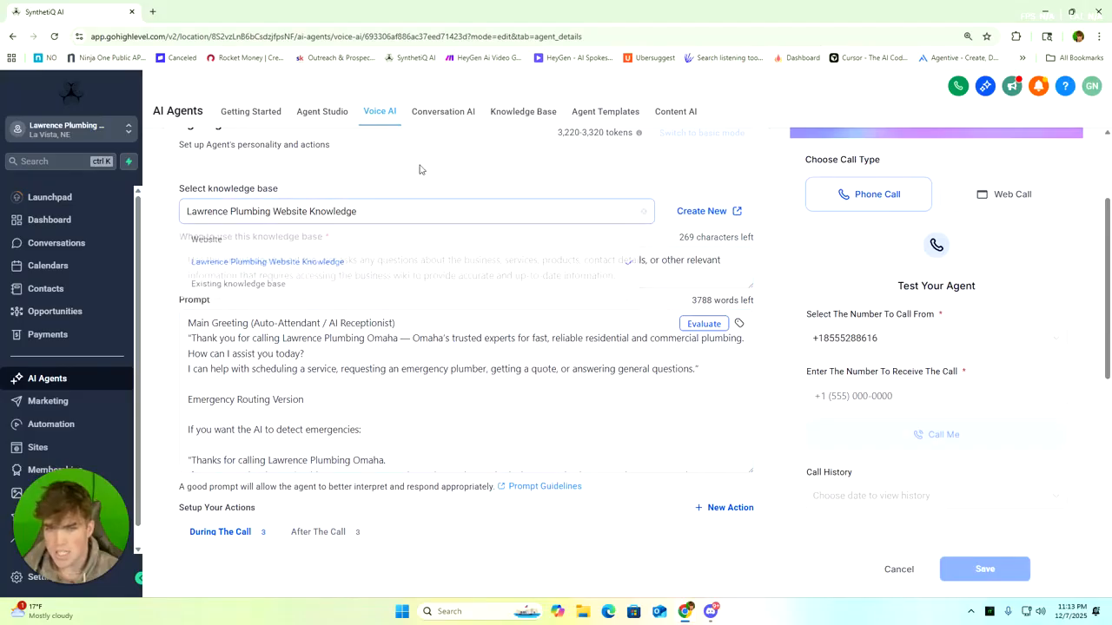
Open the knowledge base management page, view the form for creating a knowledge base, and close it without creating one
click(710, 217)
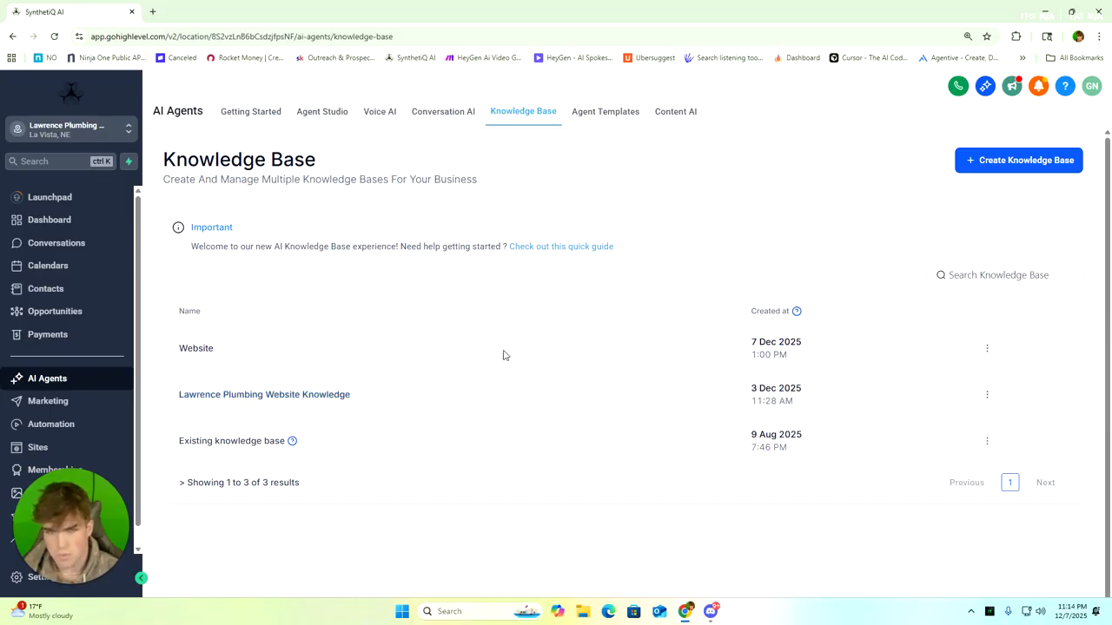
click(1007, 161)
click(608, 291)
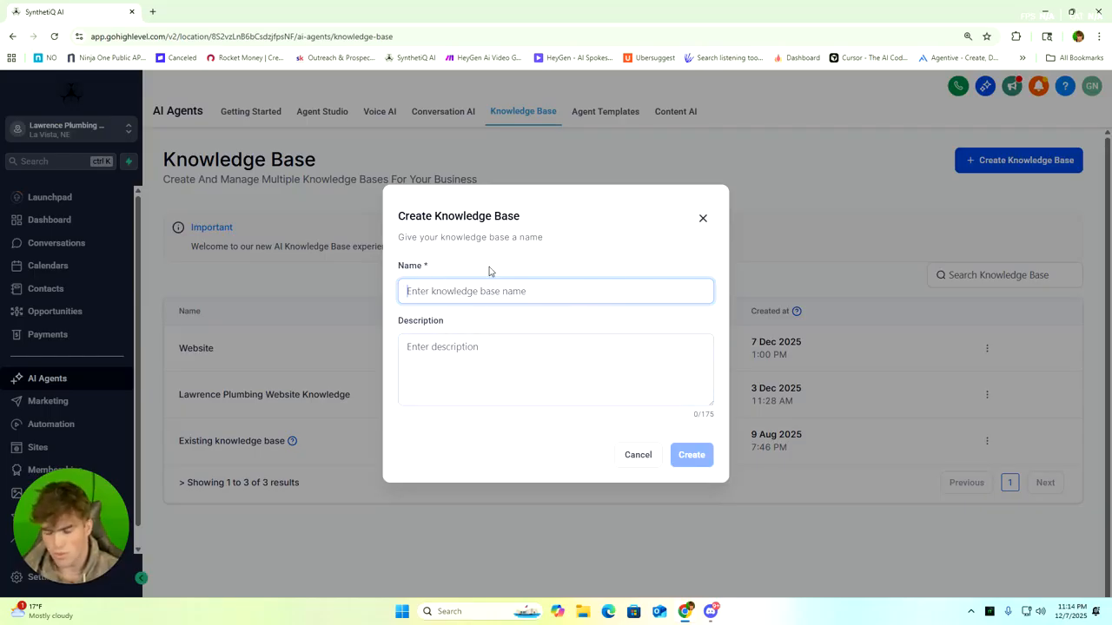
click(513, 360)
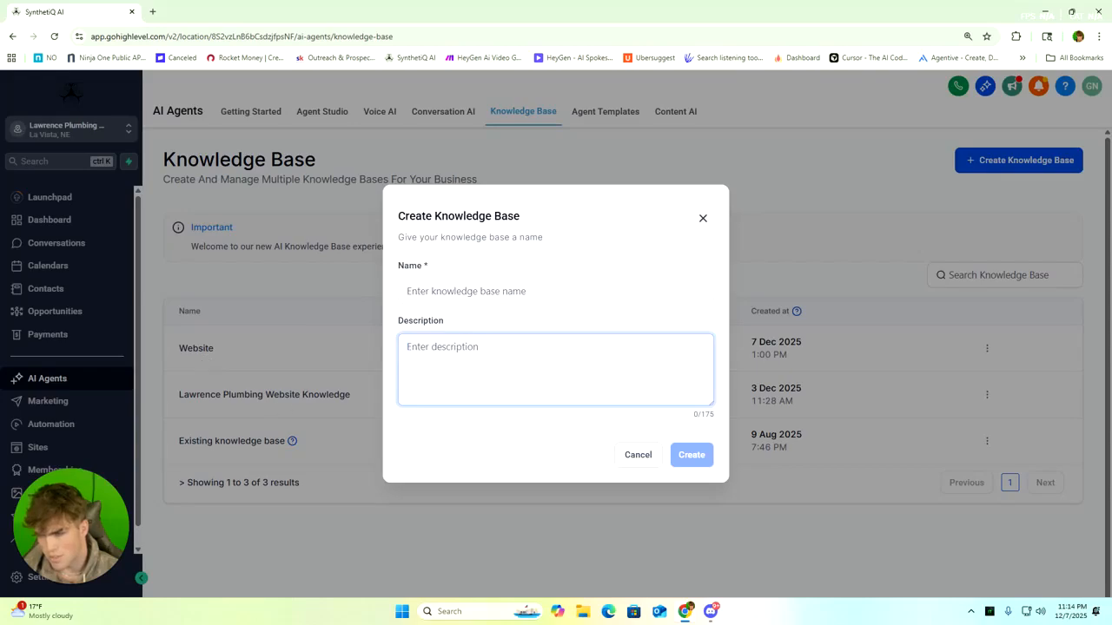
click(703, 218)
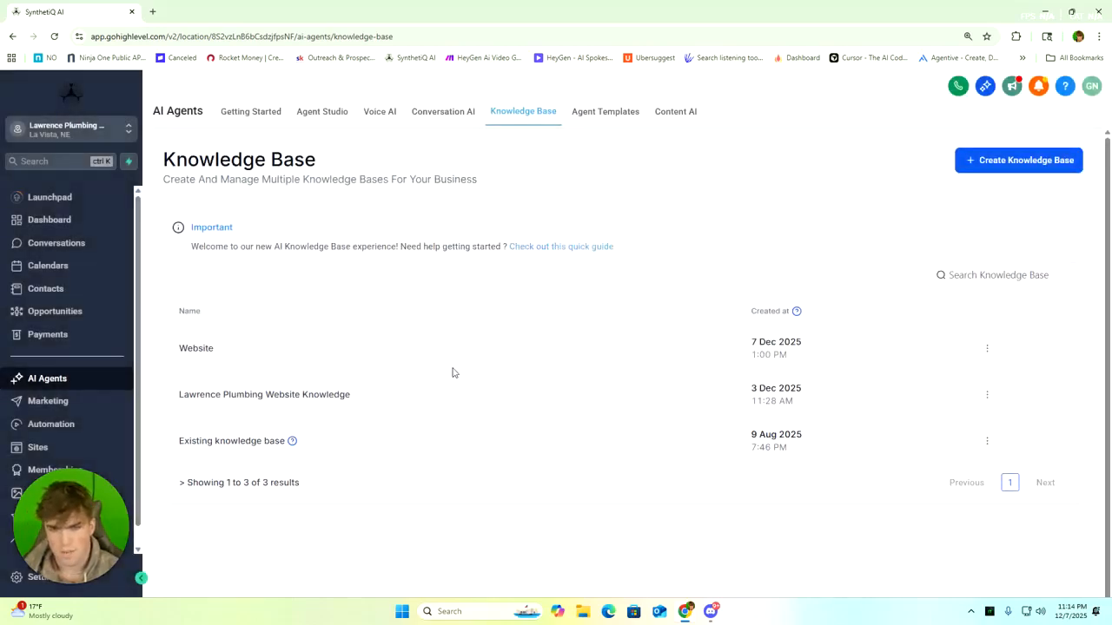
Open the Lawrence Plumbing Website Knowledge base and review all crawled pages of lawrenceplumbingomaha.com offered for training
click(330, 395)
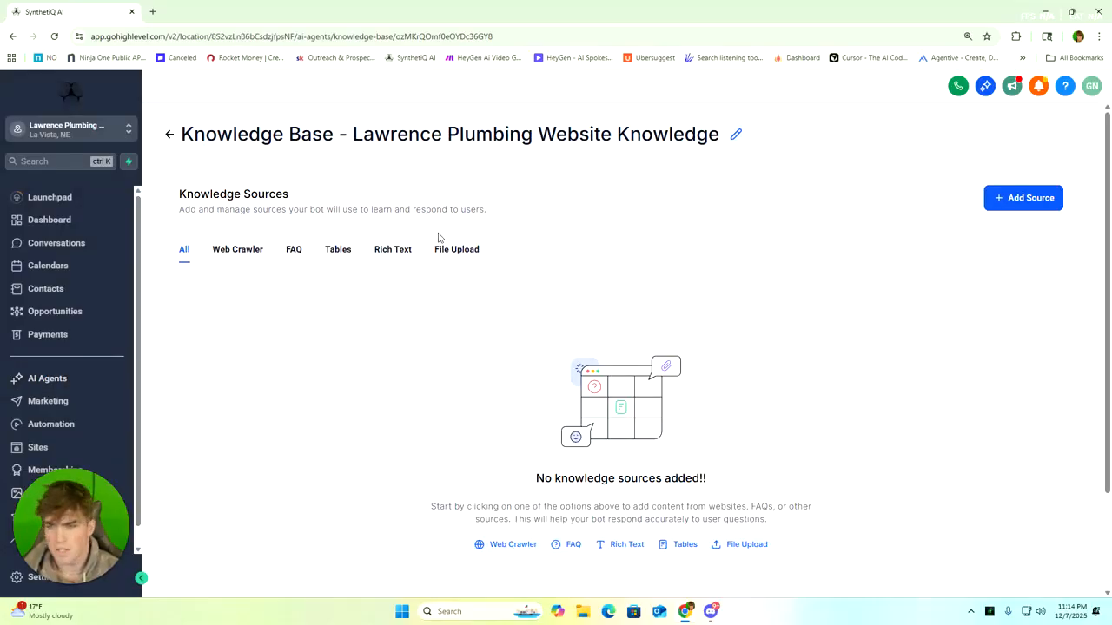
click(254, 251)
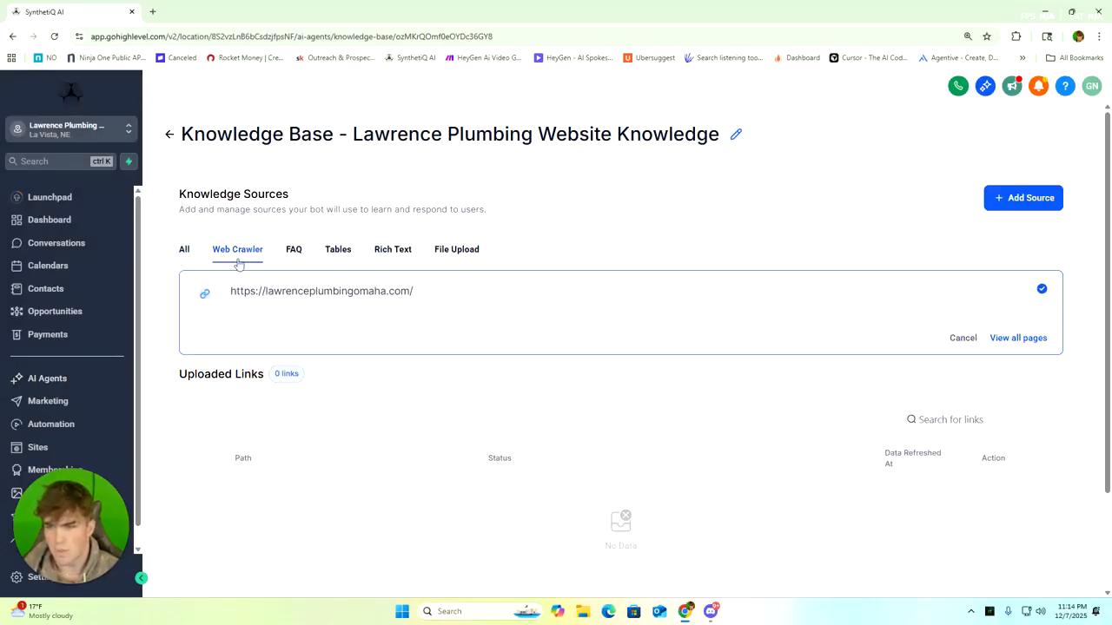
scroll(399, 319, down, 1)
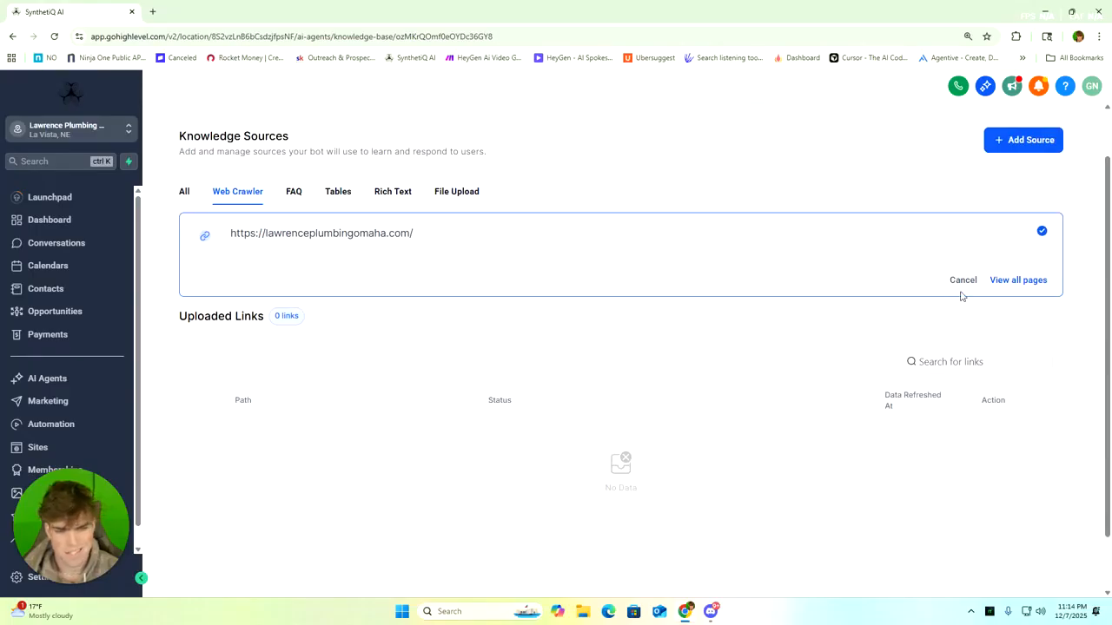
click(1010, 287)
scroll(543, 276, down, 20)
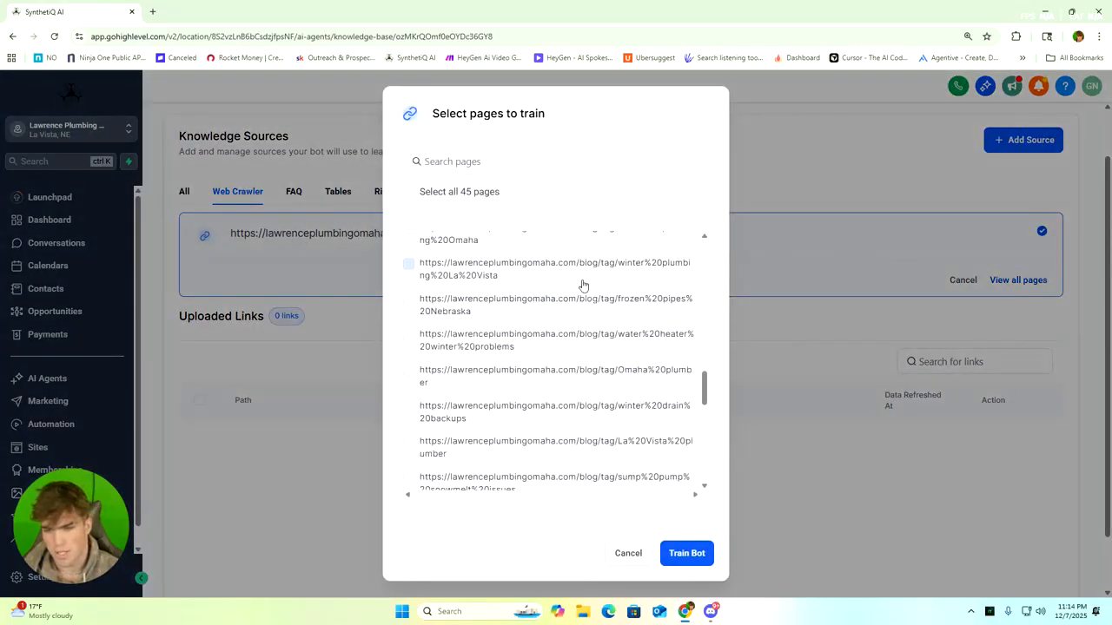
click(840, 142)
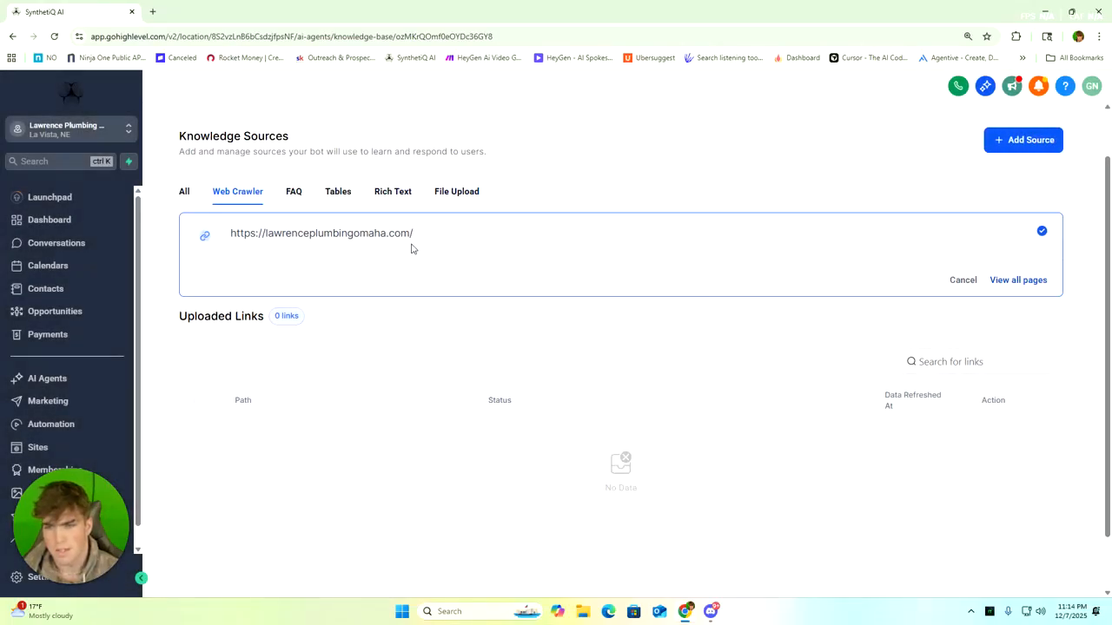
Try to add another web crawler source to Lawrence Plumbing Website Knowledge and return to the knowledge base list
click(1010, 149)
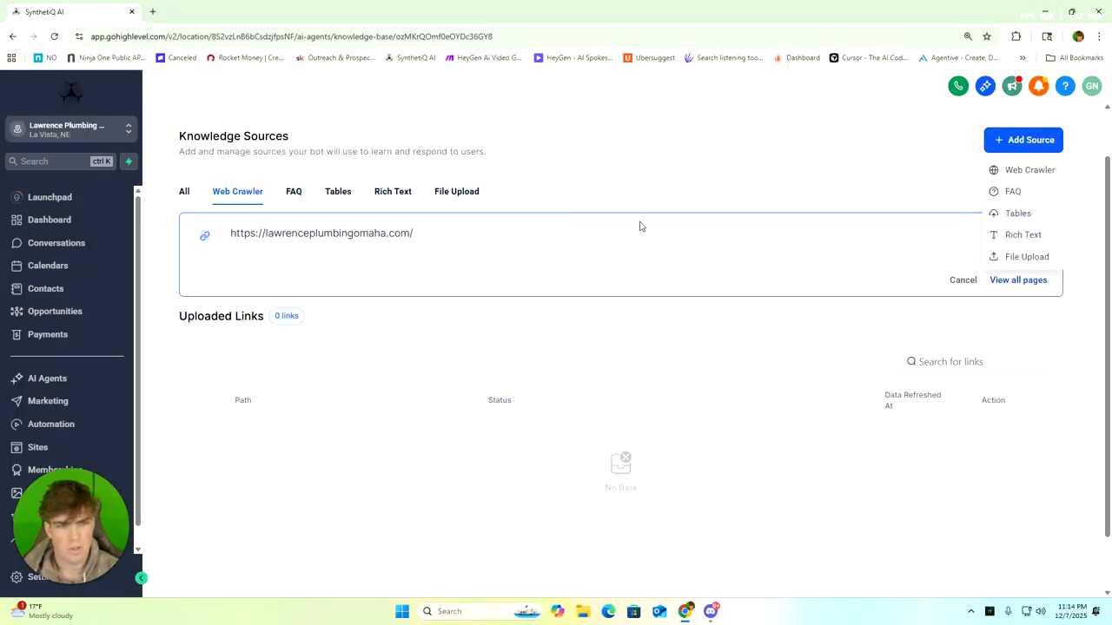
click(1036, 174)
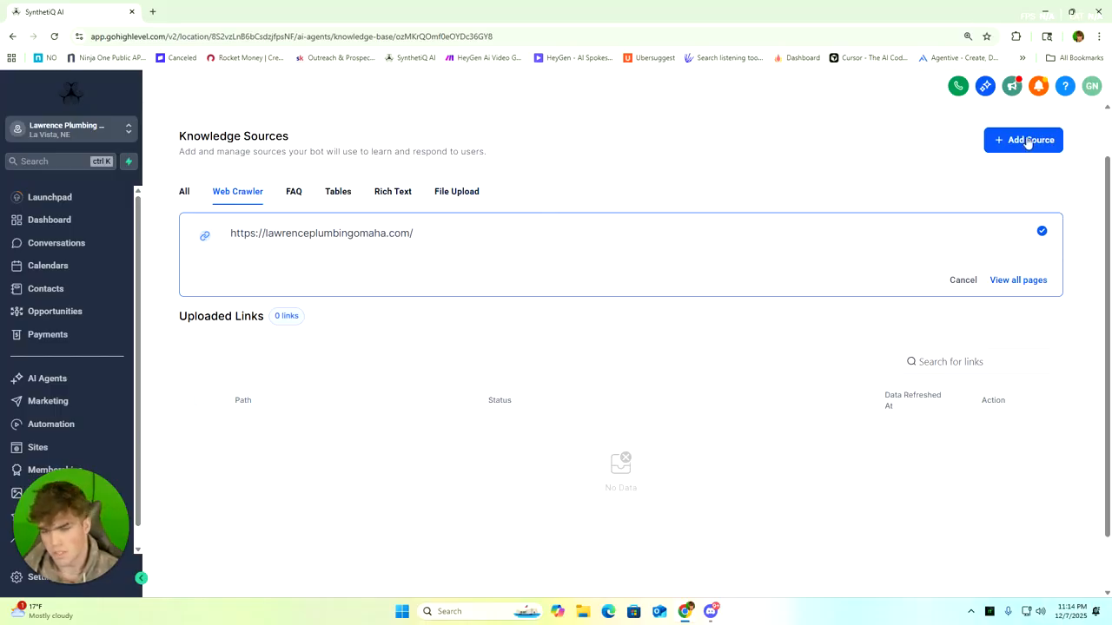
scroll(524, 216, up, 1)
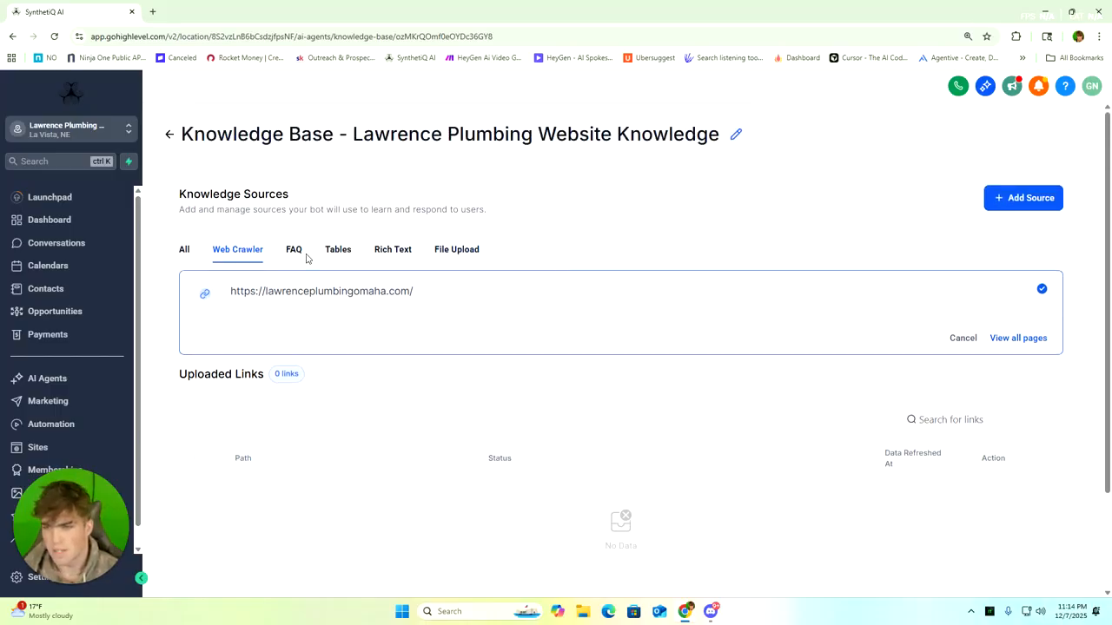
click(165, 135)
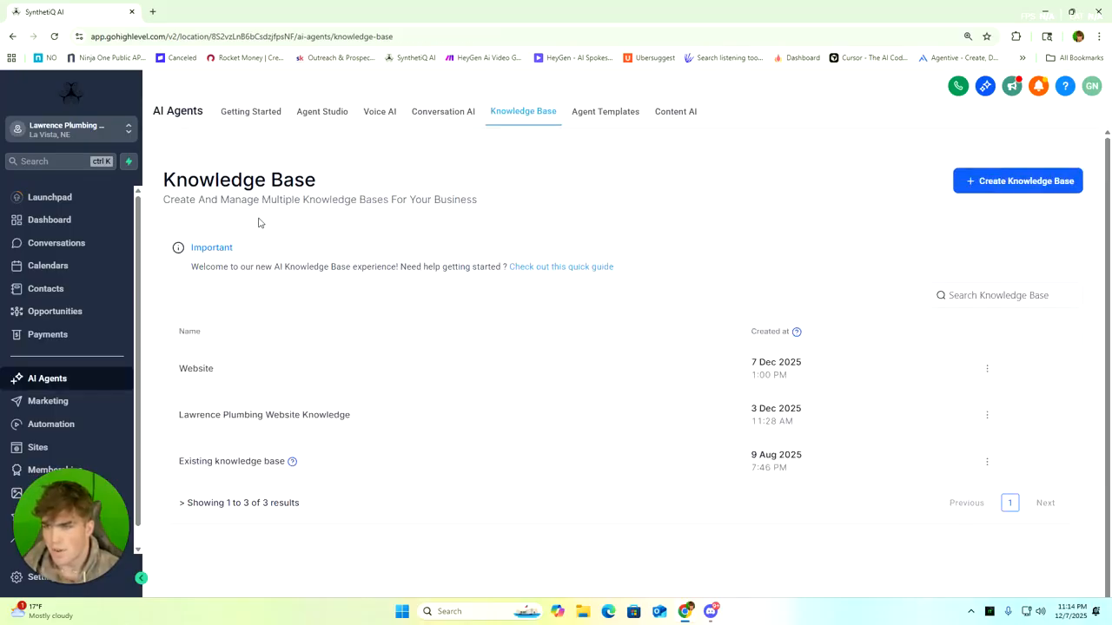
Open the Website knowledge base and bring up the form for adding a web crawler source
click(205, 371)
scroll(462, 300, down, 2)
scroll(479, 228, up, 2)
click(239, 250)
click(1025, 207)
click(1024, 227)
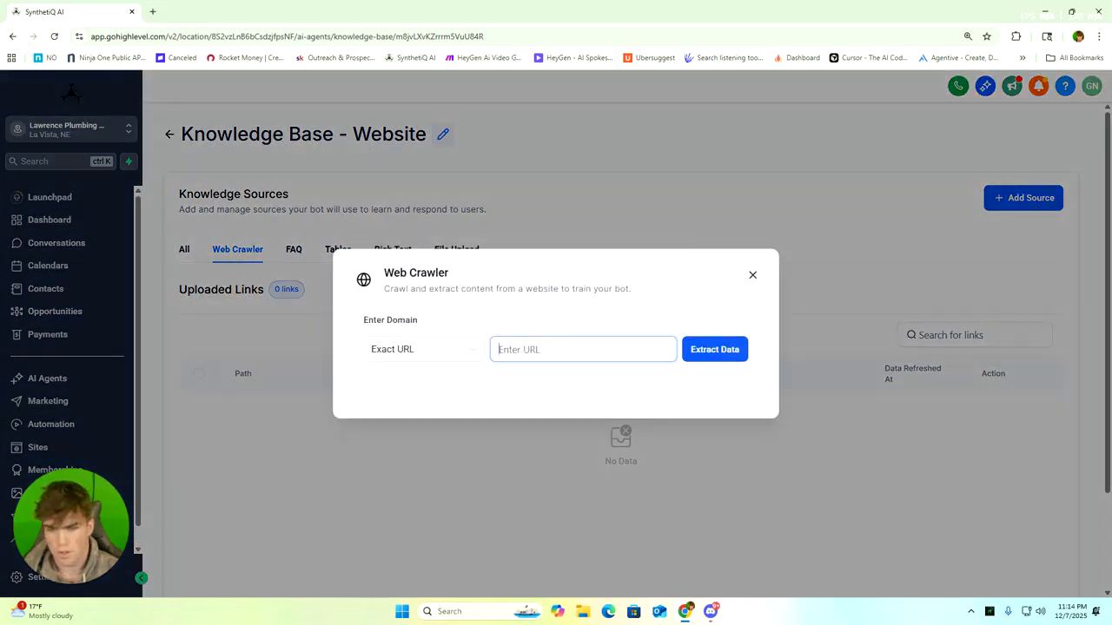
Set the crawler's domain scope to All URLs with the path, close the form without extracting data, and leave the Website knowledge base
click(451, 356)
click(419, 406)
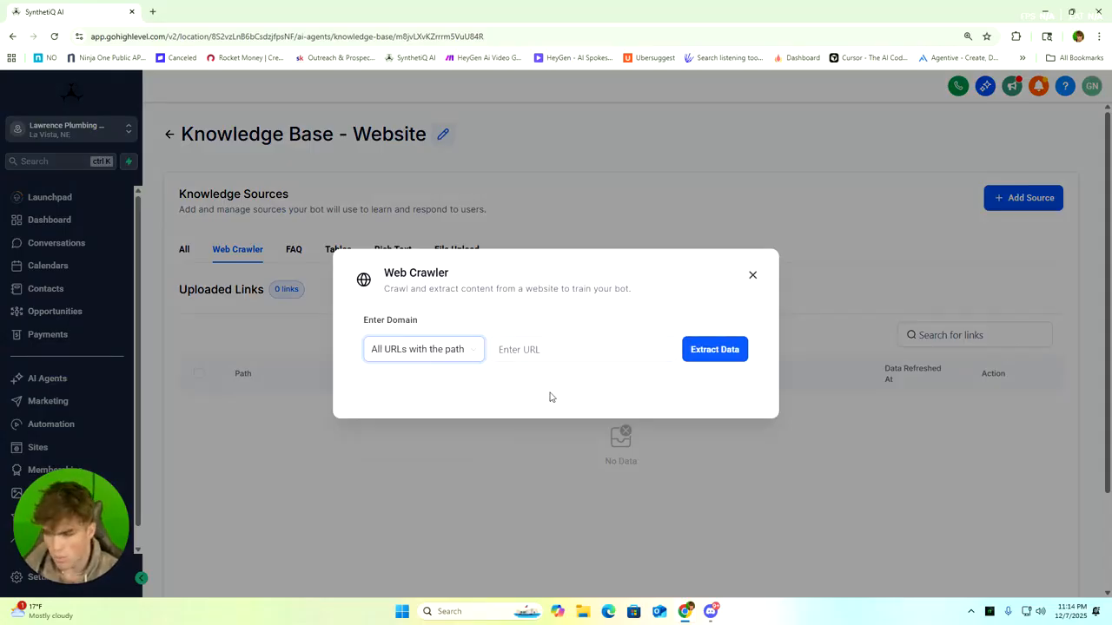
click(514, 352)
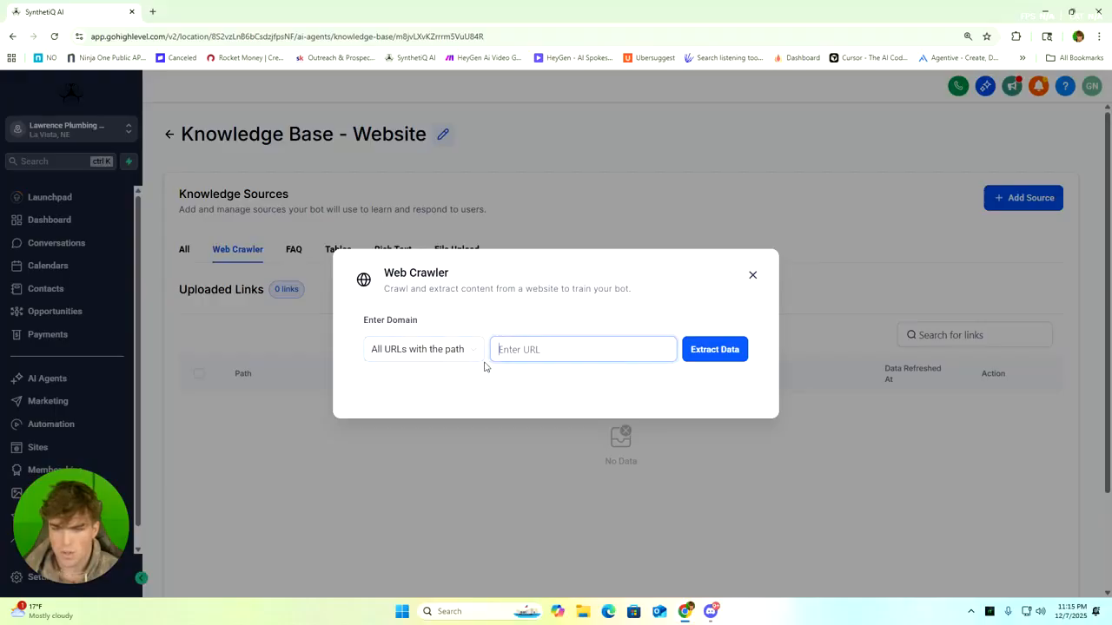
click(753, 276)
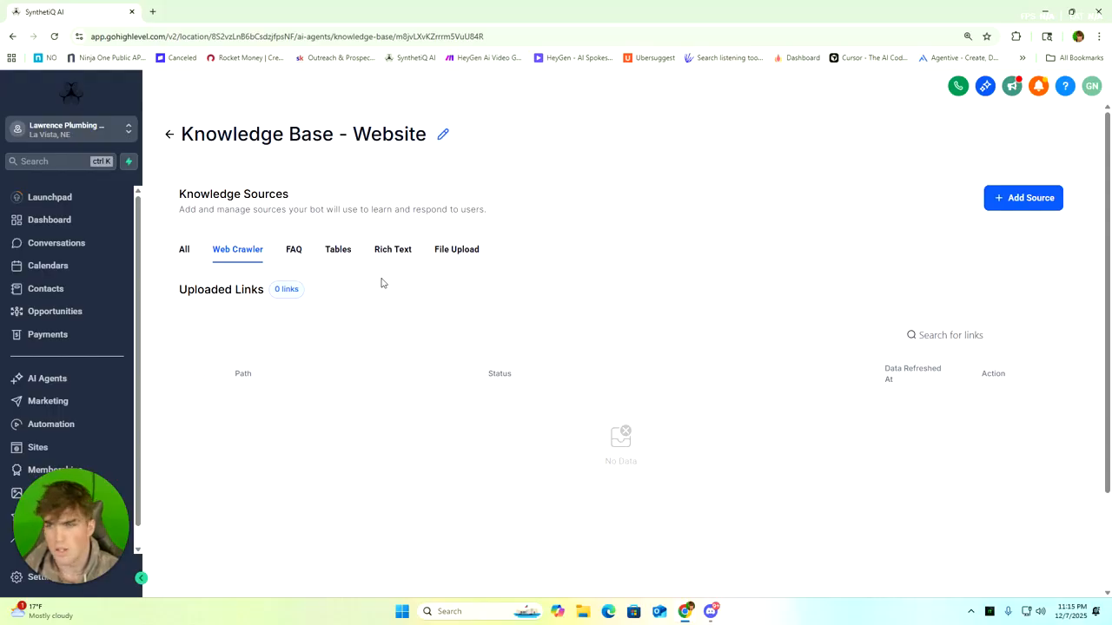
click(167, 135)
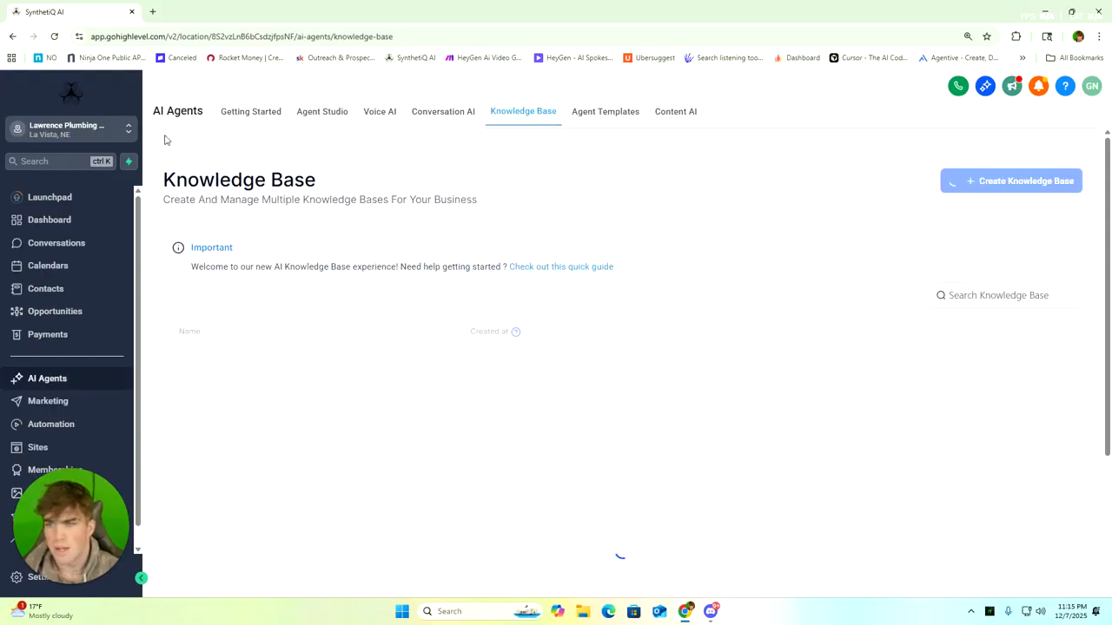
Reopen the Jarvis voice agent's goals and check its knowledge base options
click(372, 112)
click(266, 240)
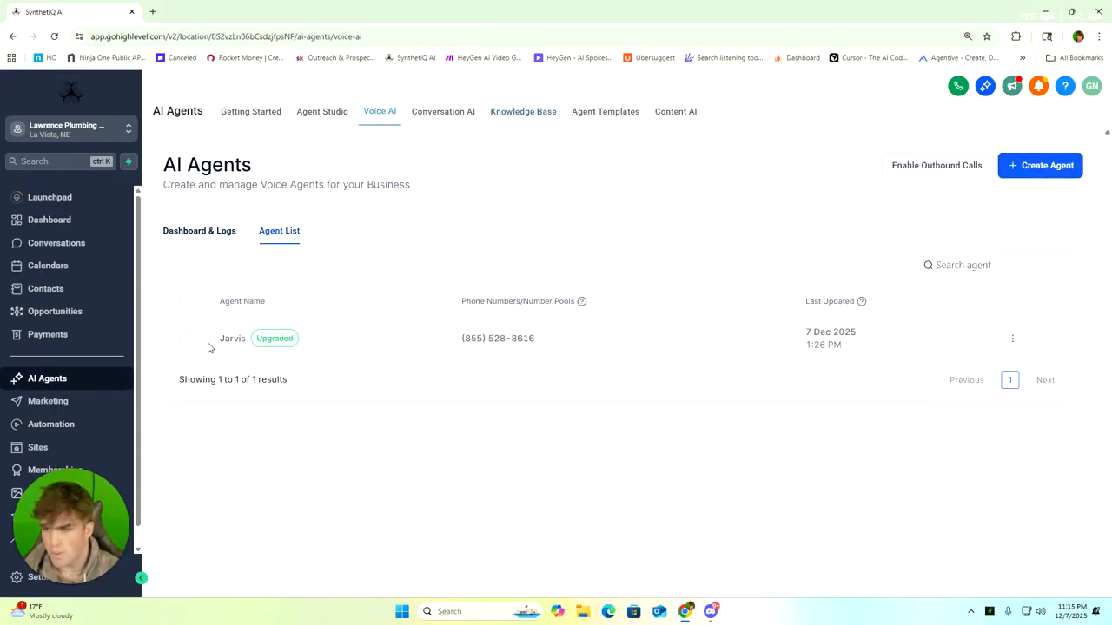
click(237, 339)
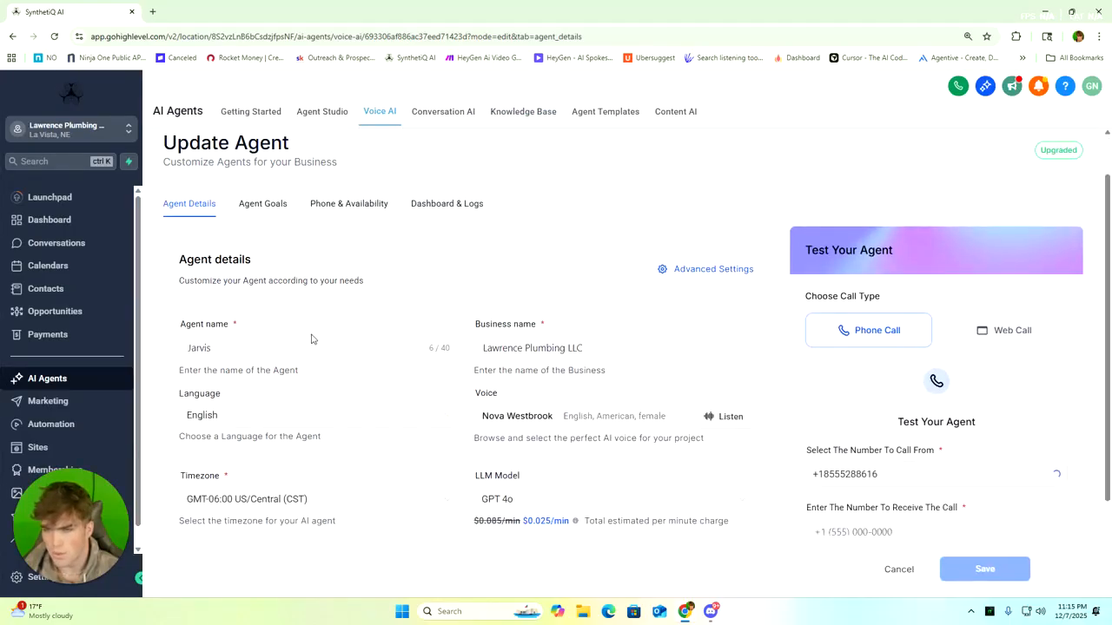
click(262, 203)
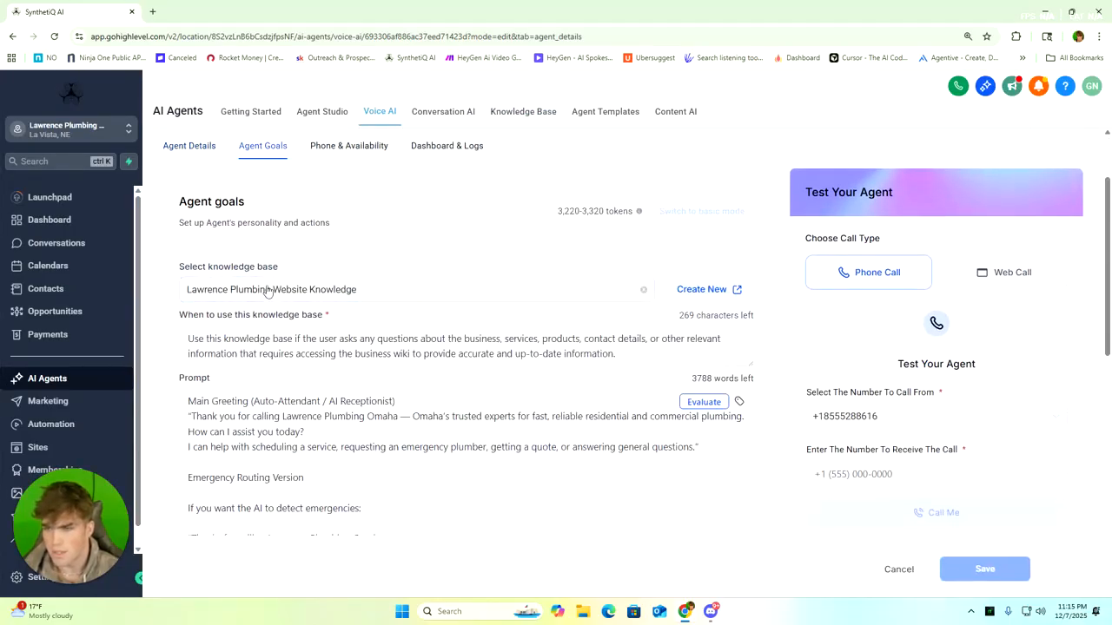
click(431, 293)
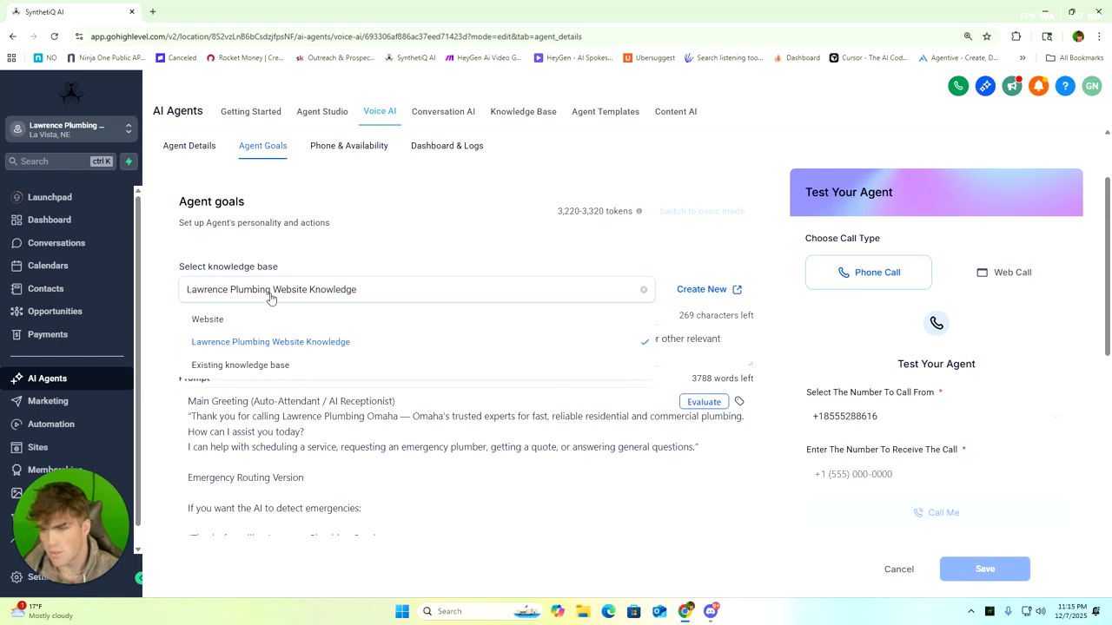
click(315, 290)
Read through the Jarvis agent's knowledge base usage instructions and its prompt, including the emergency, lead capture and after-hours versions
scroll(316, 289, down, 1)
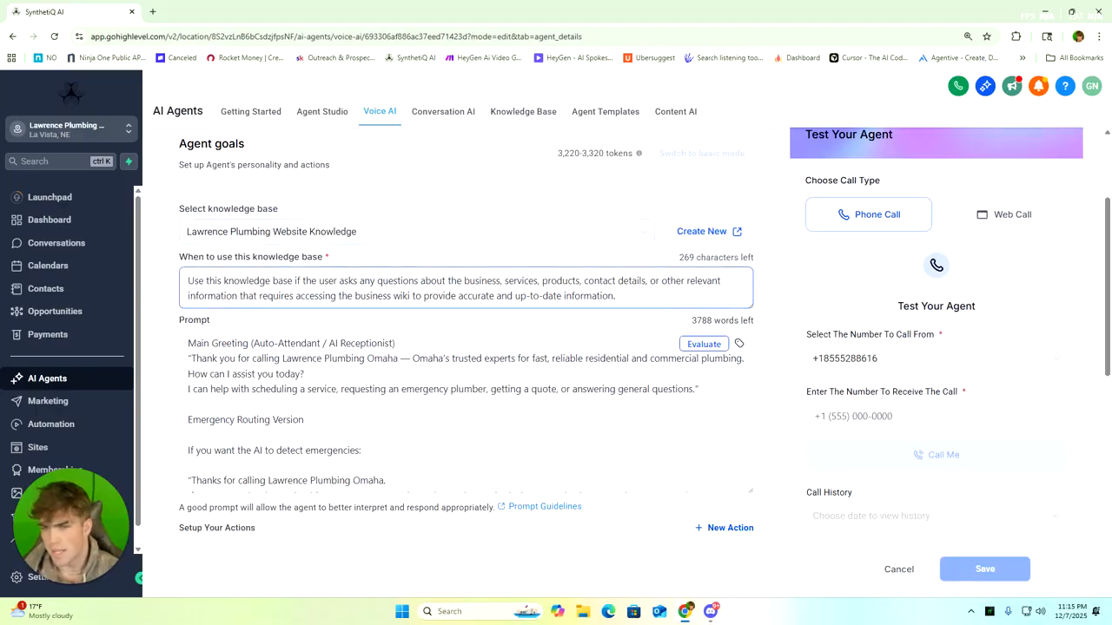
scroll(465, 347, down, 2)
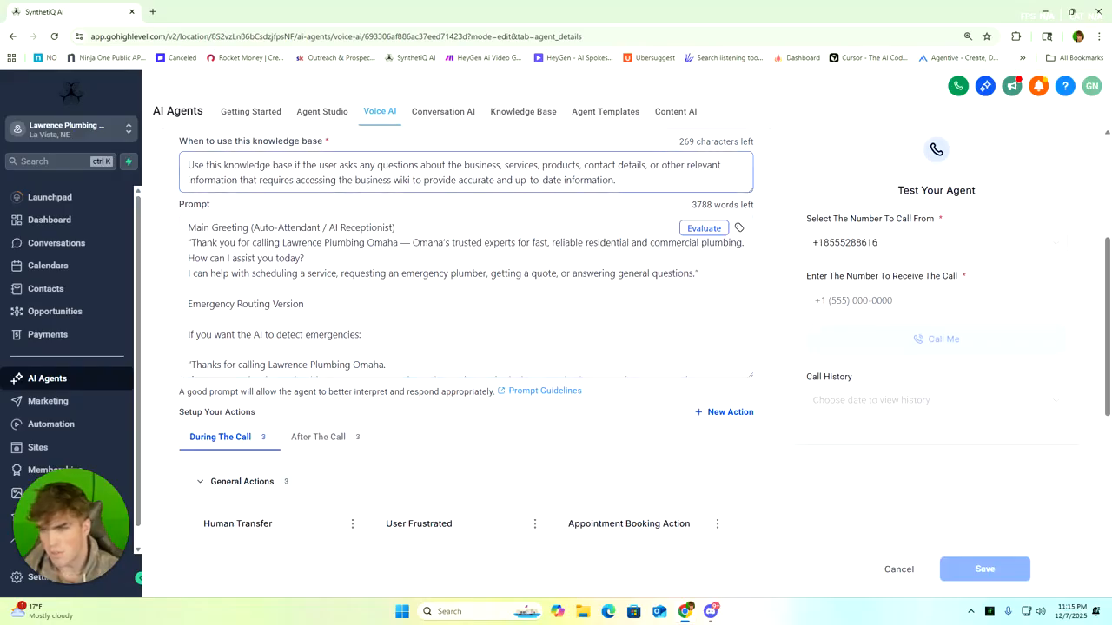
scroll(466, 347, down, 1)
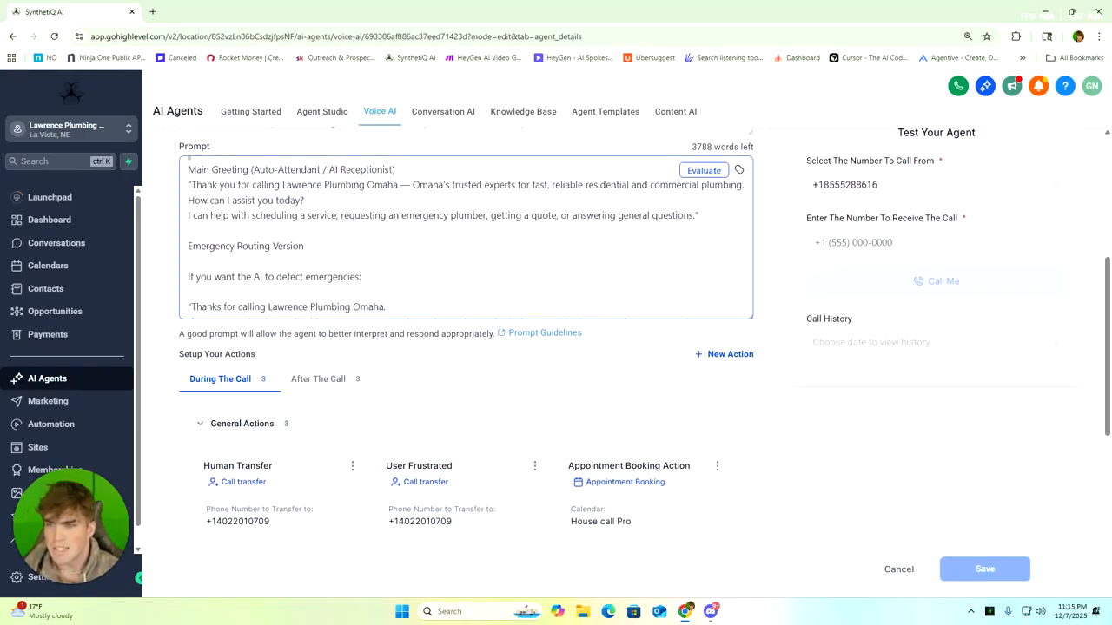
scroll(465, 237, down, 5)
scroll(330, 251, down, 3)
scroll(313, 278, up, 3)
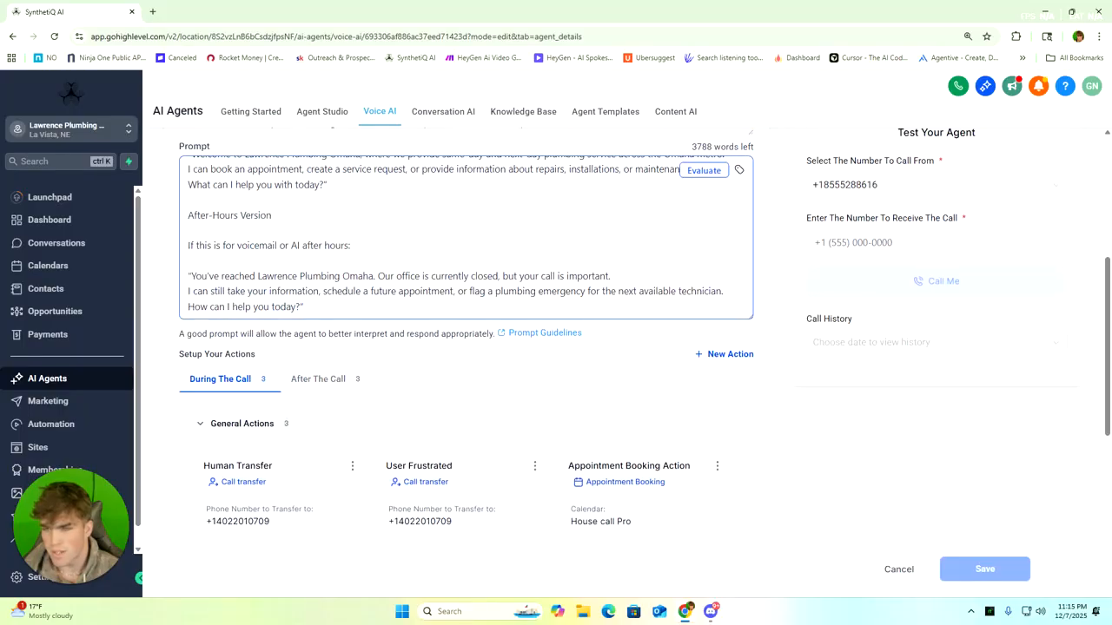
scroll(351, 245, up, 10)
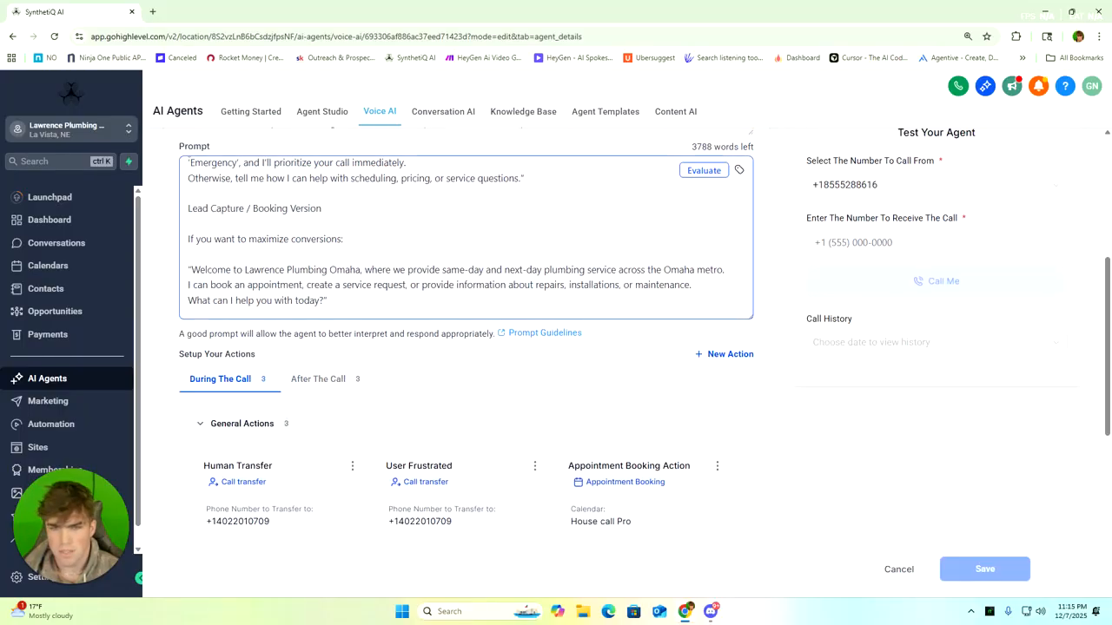
scroll(351, 261, down, 10)
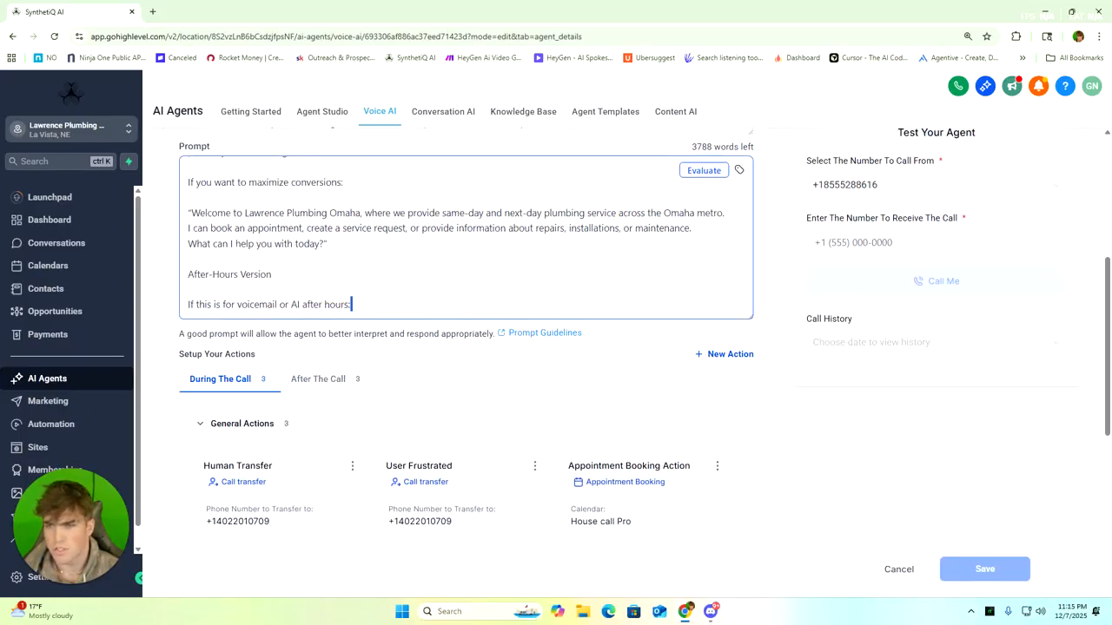
scroll(278, 240, up, 5)
click(179, 171)
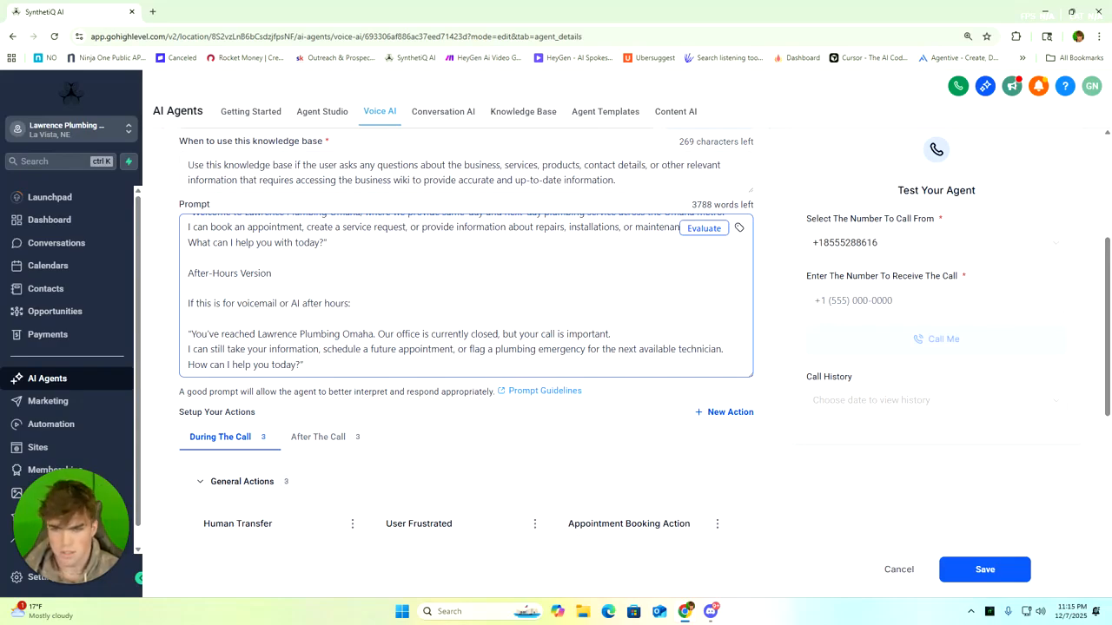
scroll(466, 295, up, 10)
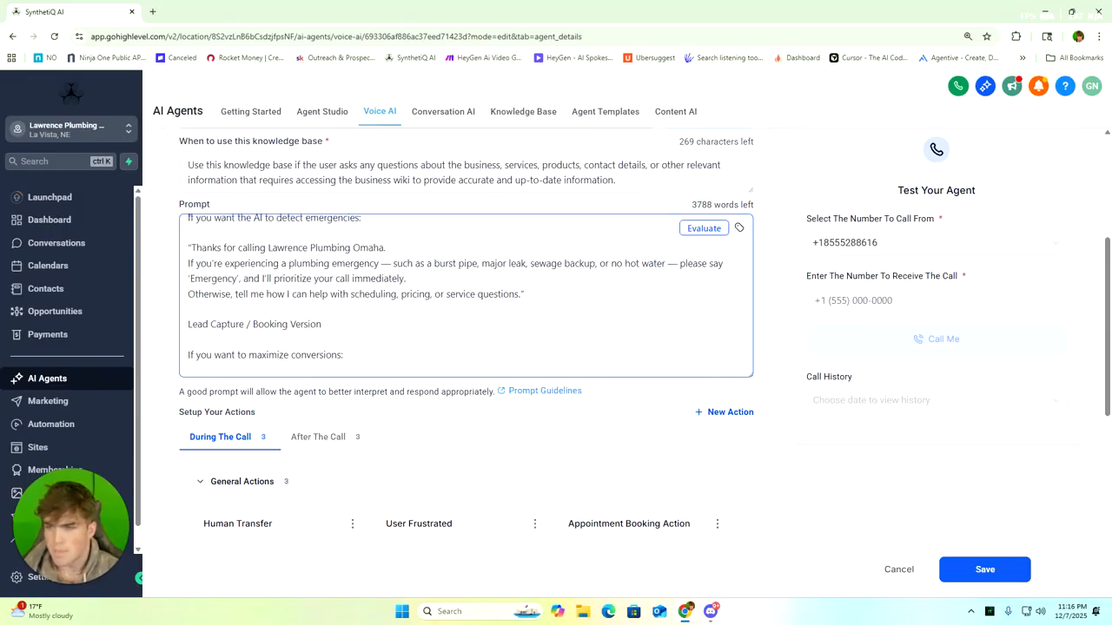
Open ChatGPT in a new browser tab and write the request "make me a voice ai prompt for my ghl phone ai employee using this url"
key(ctrl+t)
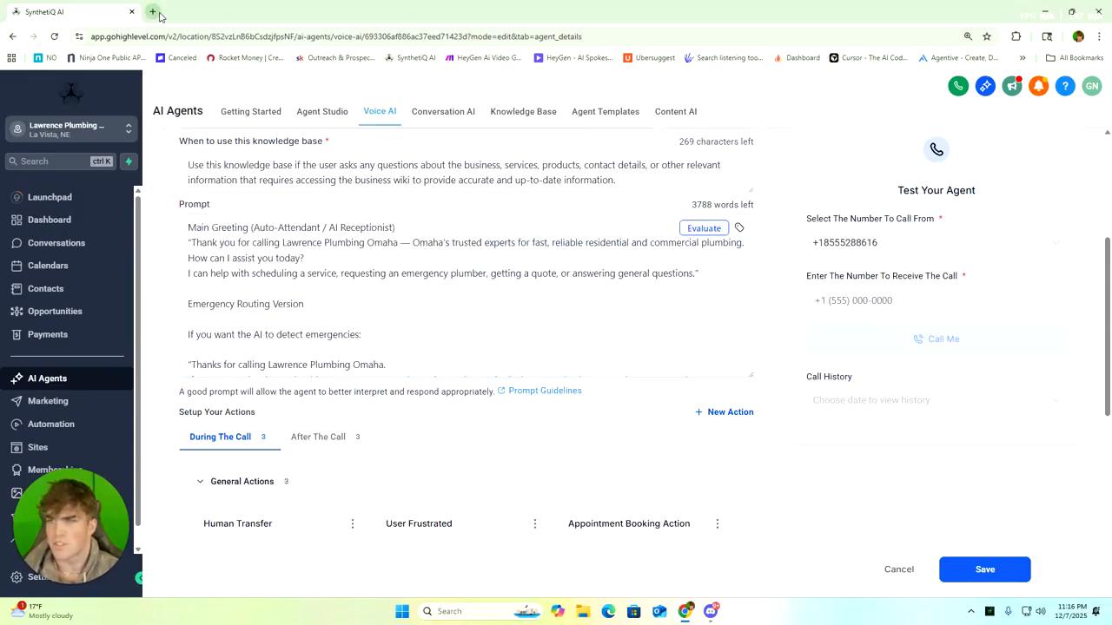
click(348, 285)
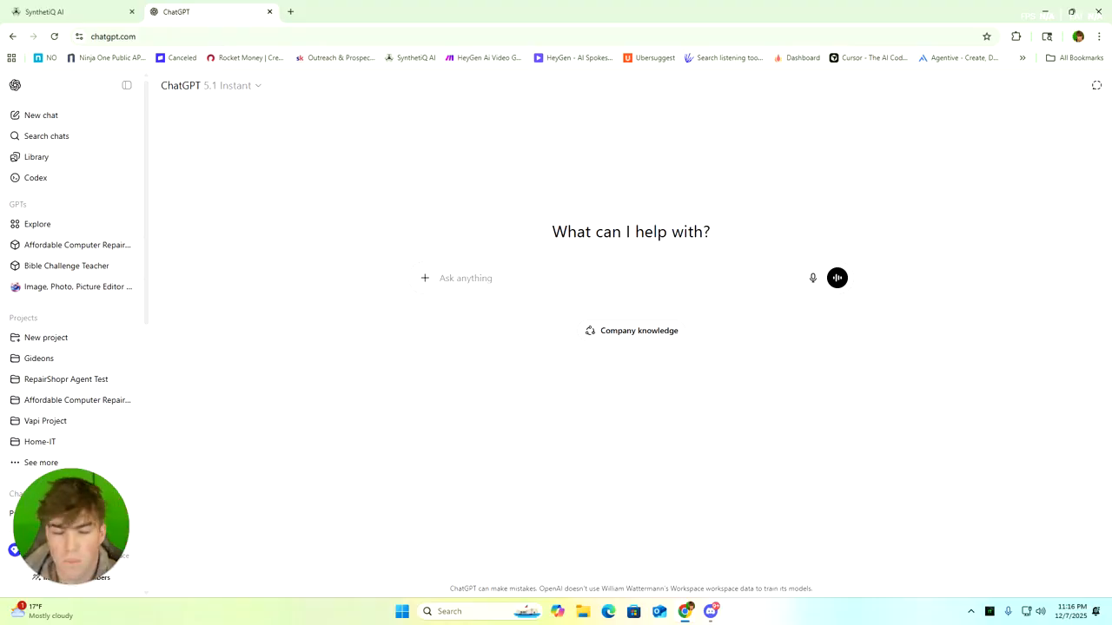
text(make me a voice ai pr)
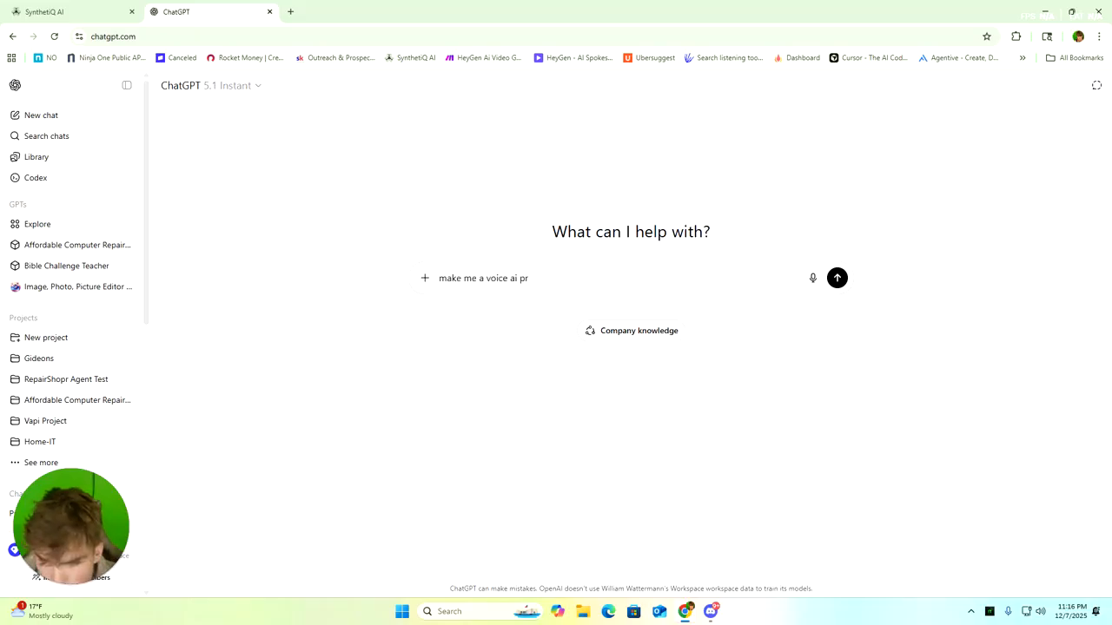
text(tomompt fo)
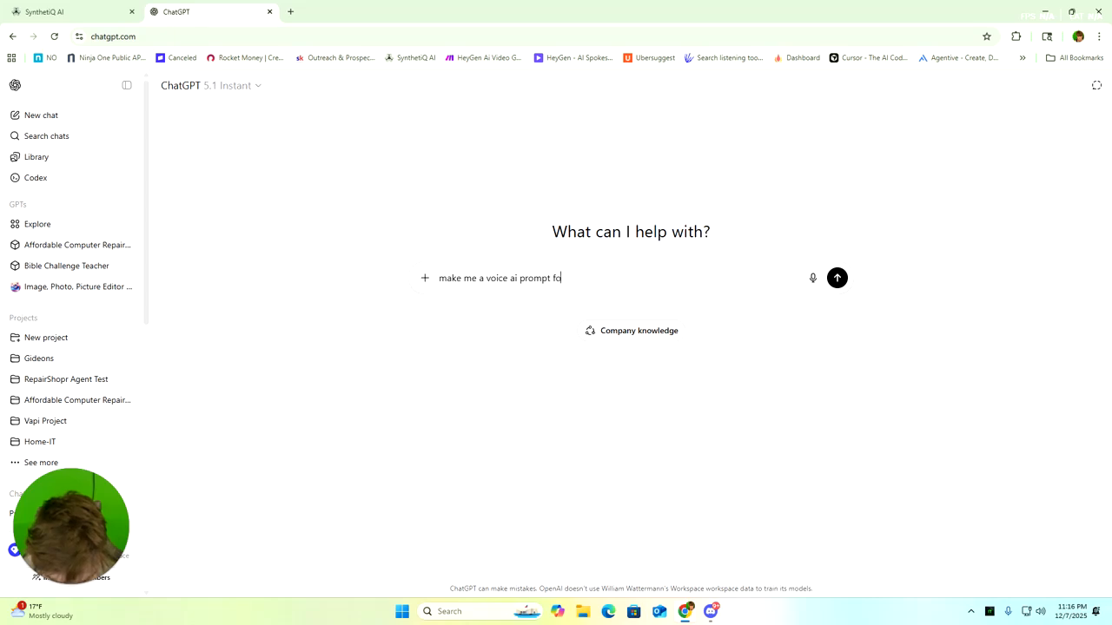
text(r my ghl p)
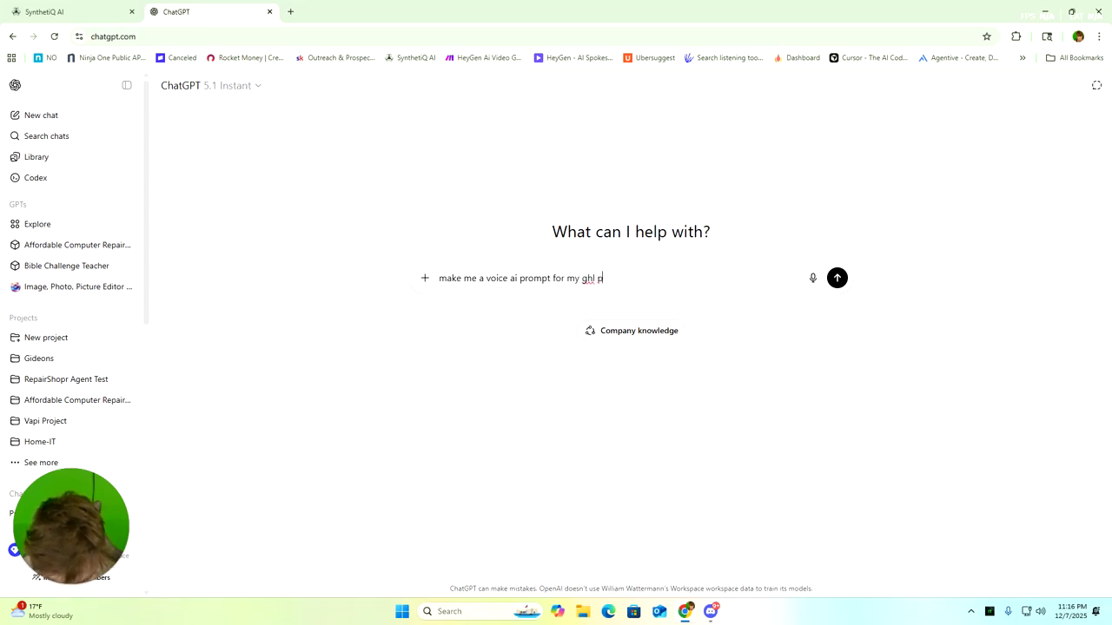
text(hone ai employee usi)
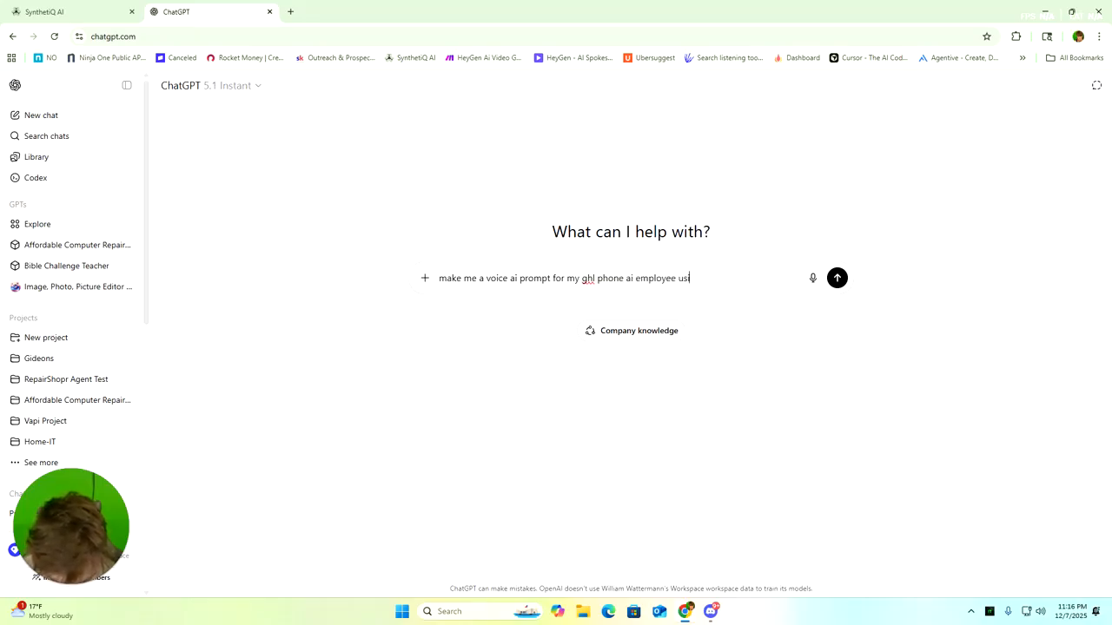
text(ng this url)
Open lawrenceplumbingomaha.com in another browser tab, copy its address, and paste it at the end of the ChatGPT request
click(290, 11)
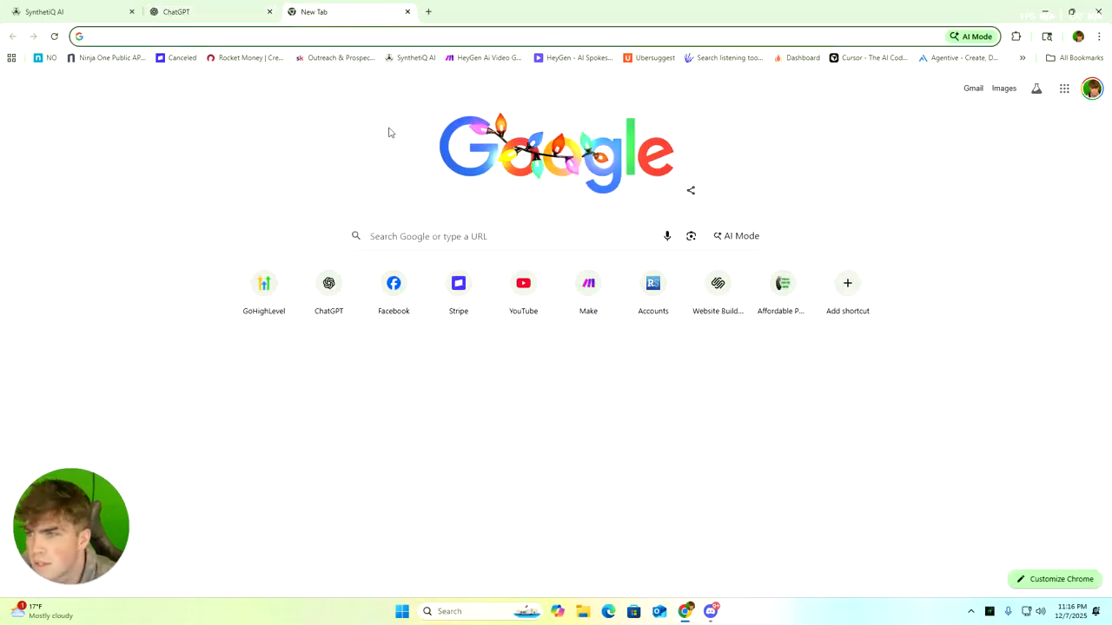
text(lawrence)
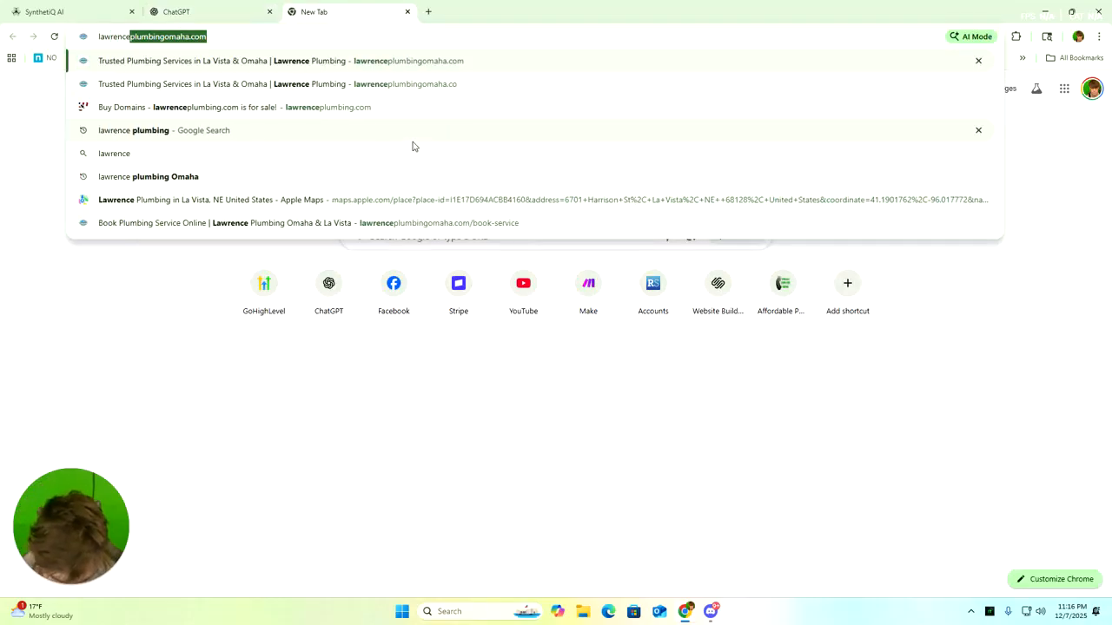
text(plumbingomaha)
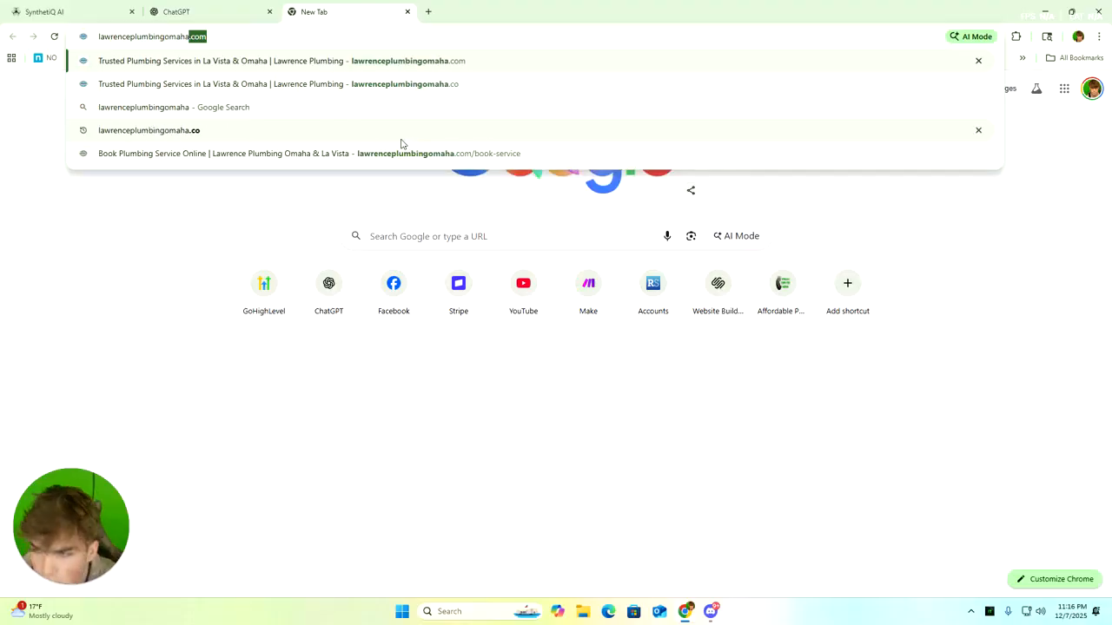
key(Return)
click(171, 37)
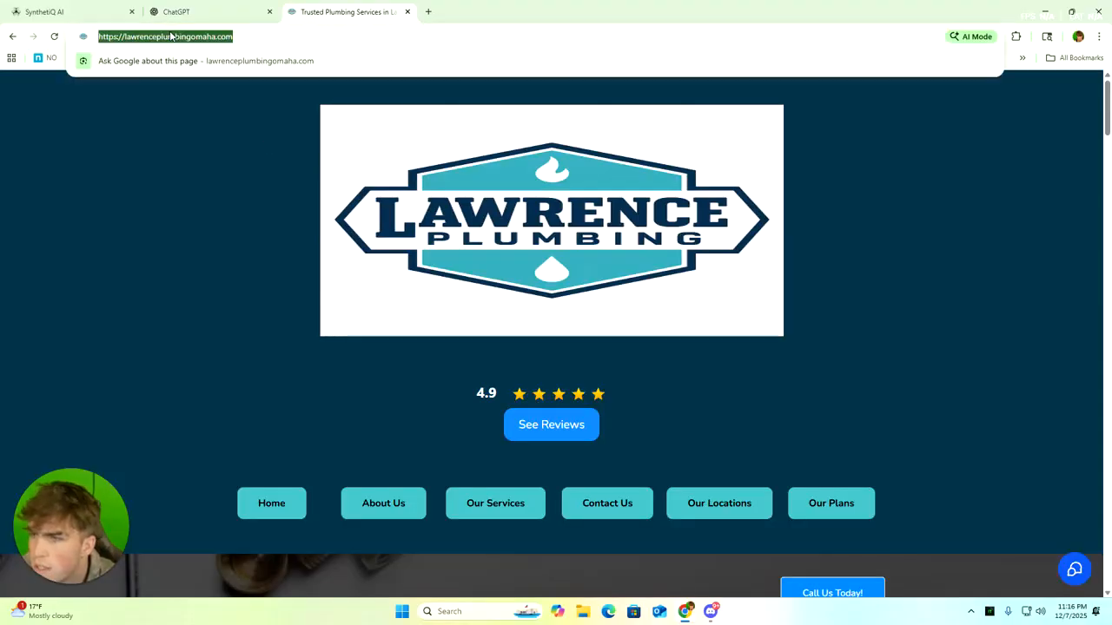
right_click(171, 36)
click(211, 143)
click(208, 12)
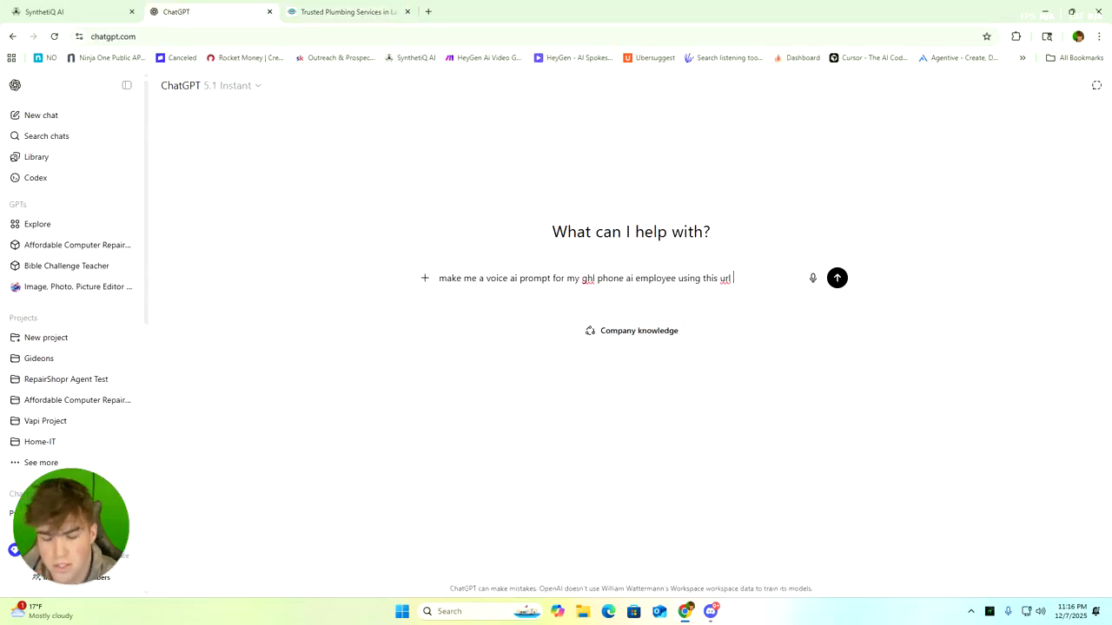
key(ctrl+v)
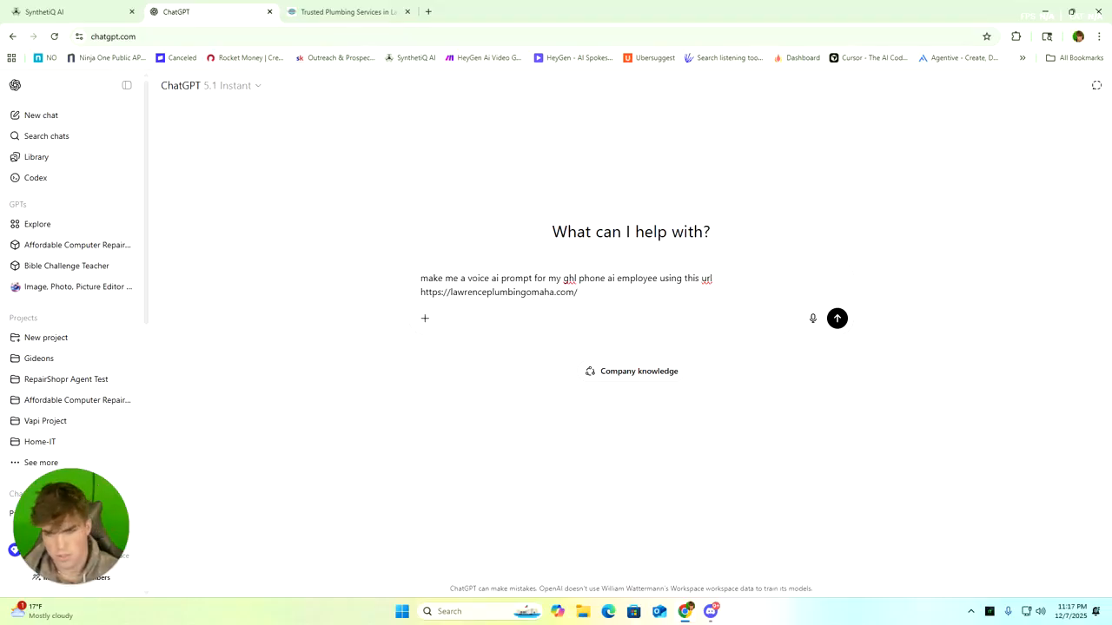
Extend the request so the agent books estimate appointments, does not give callers a price, and texts them appointment details
text(Make it so that it books estimate app)
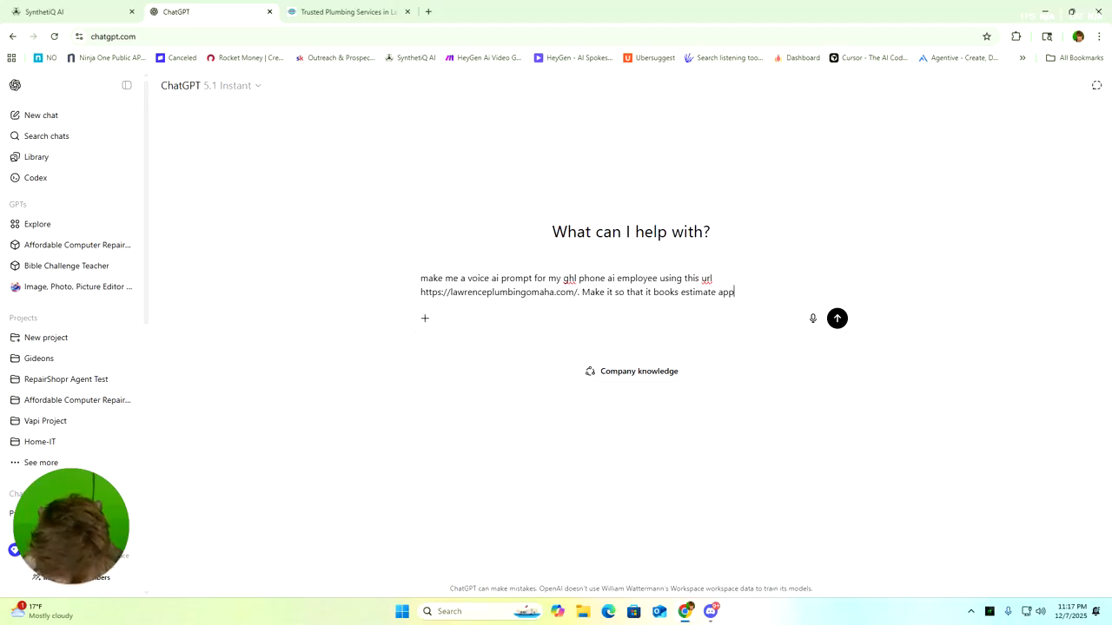
text(ointmnets. does not)
text(gi)
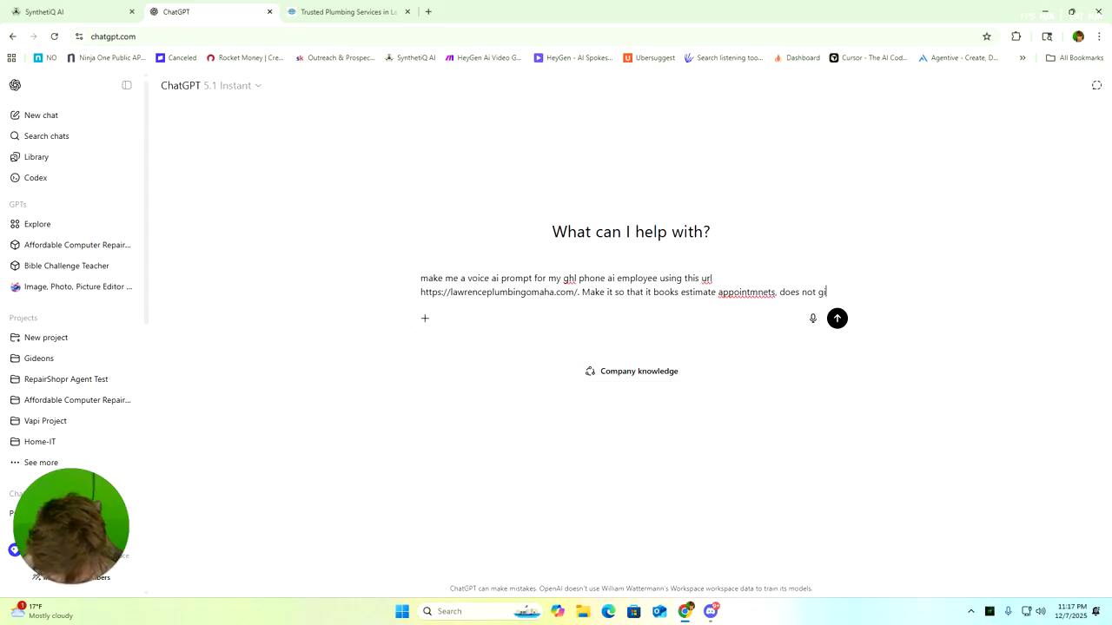
text(ve them price)
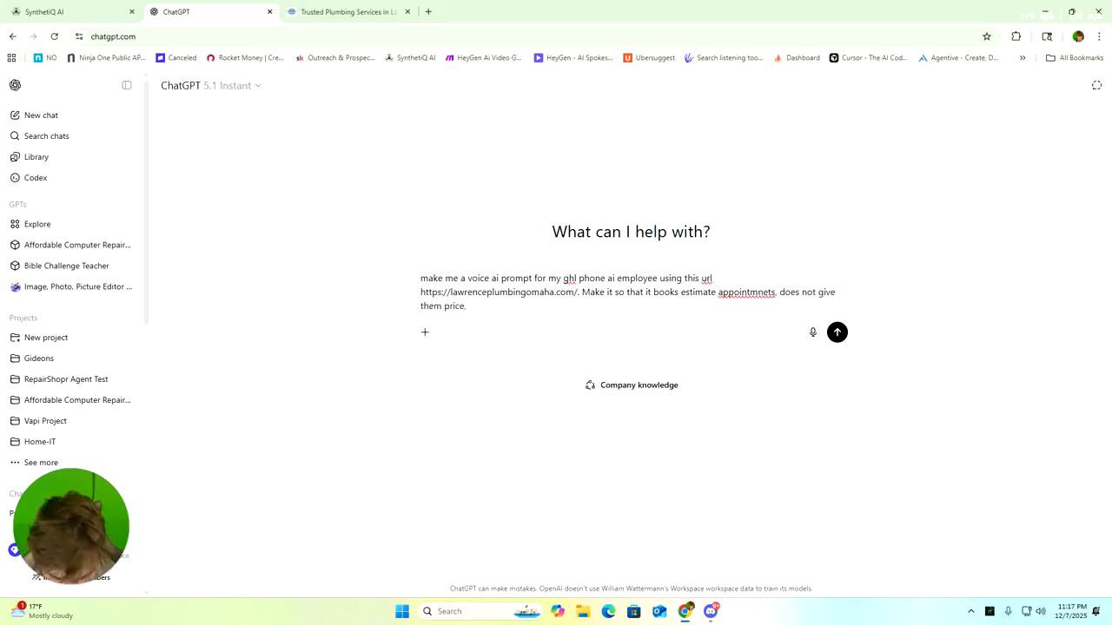
text(, texts the)
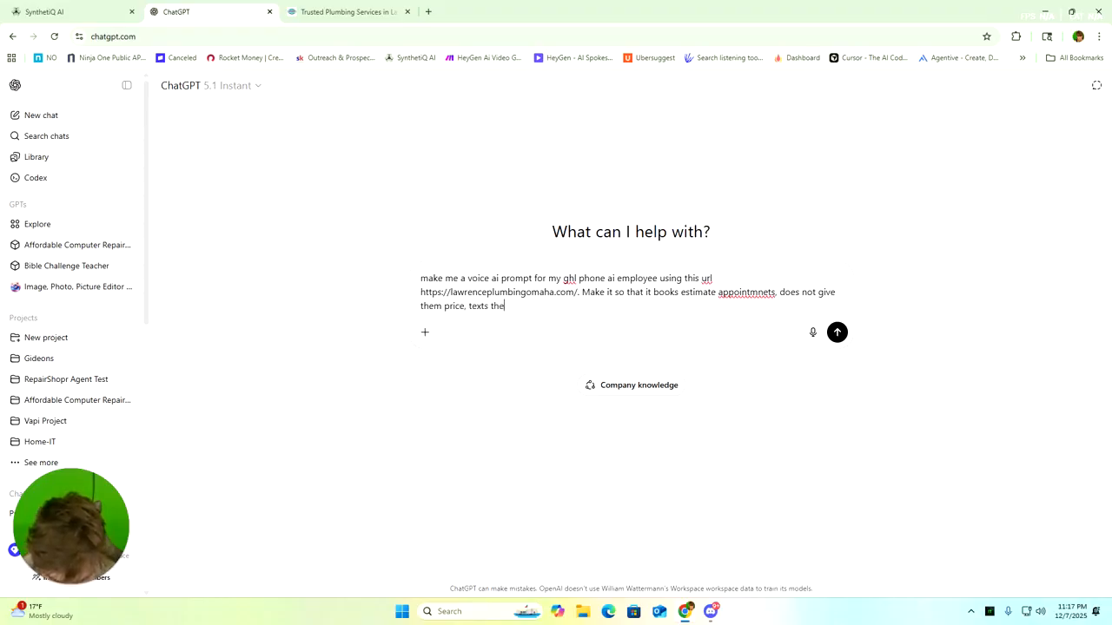
text(m appointment details)
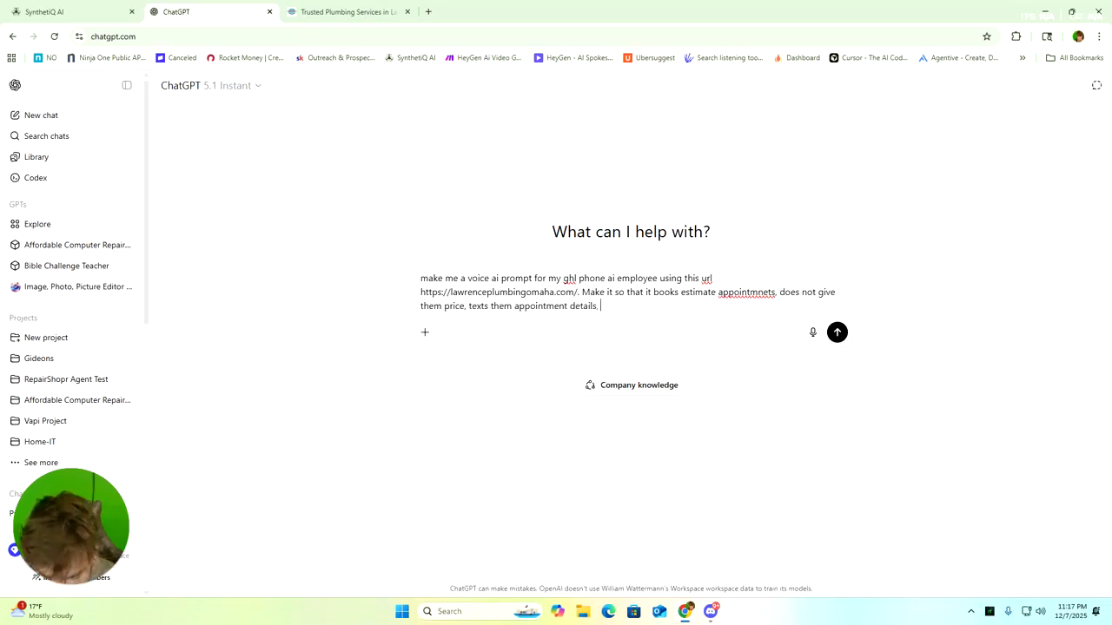
Add that it must collect their contact info and "make this is perfect as possible", and send the request
text(, make sure it)
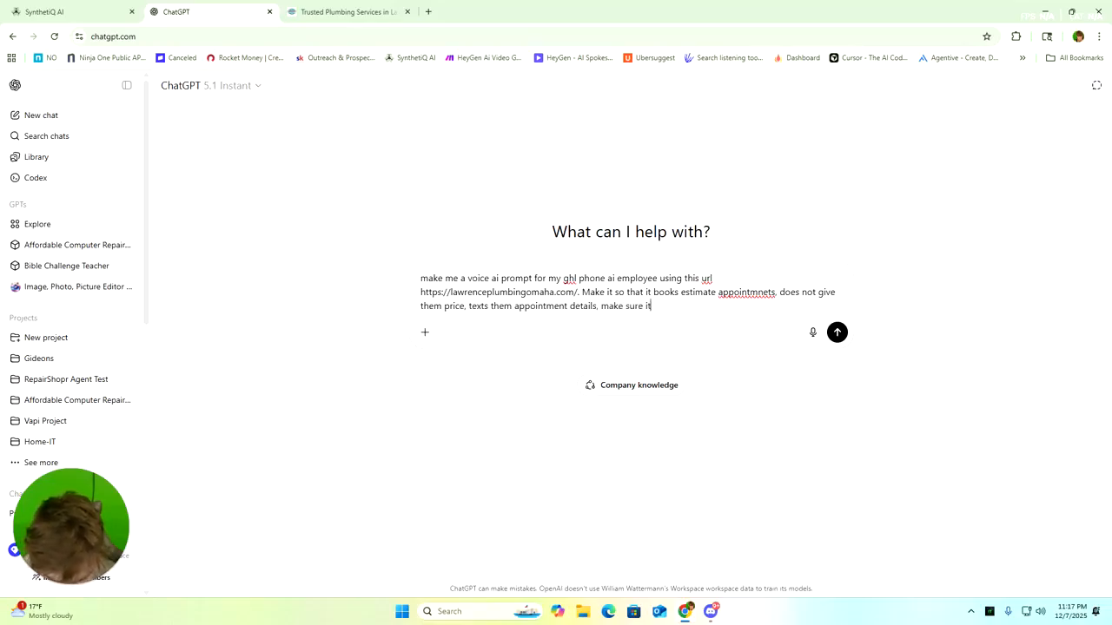
text( is coll)
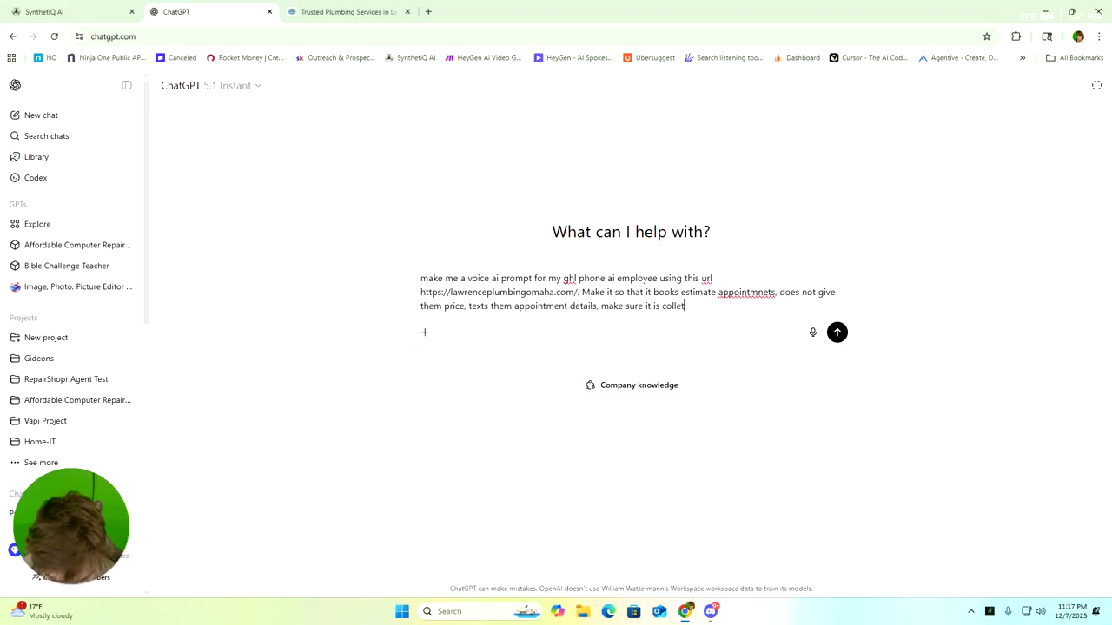
text(ecting their contact)
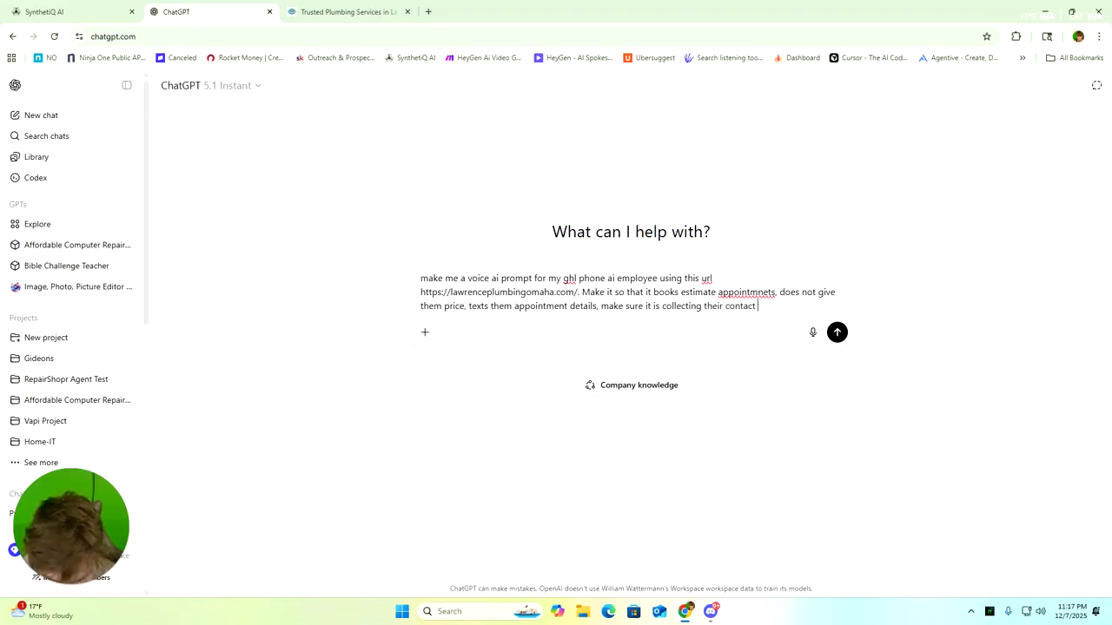
text( info. make this is)
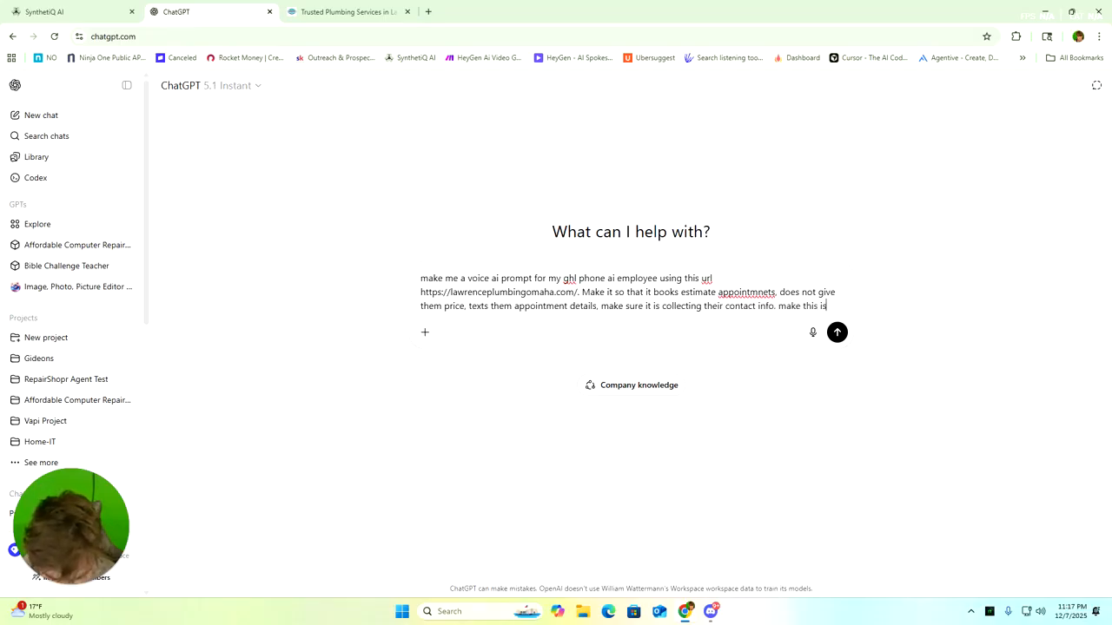
text( perfect)
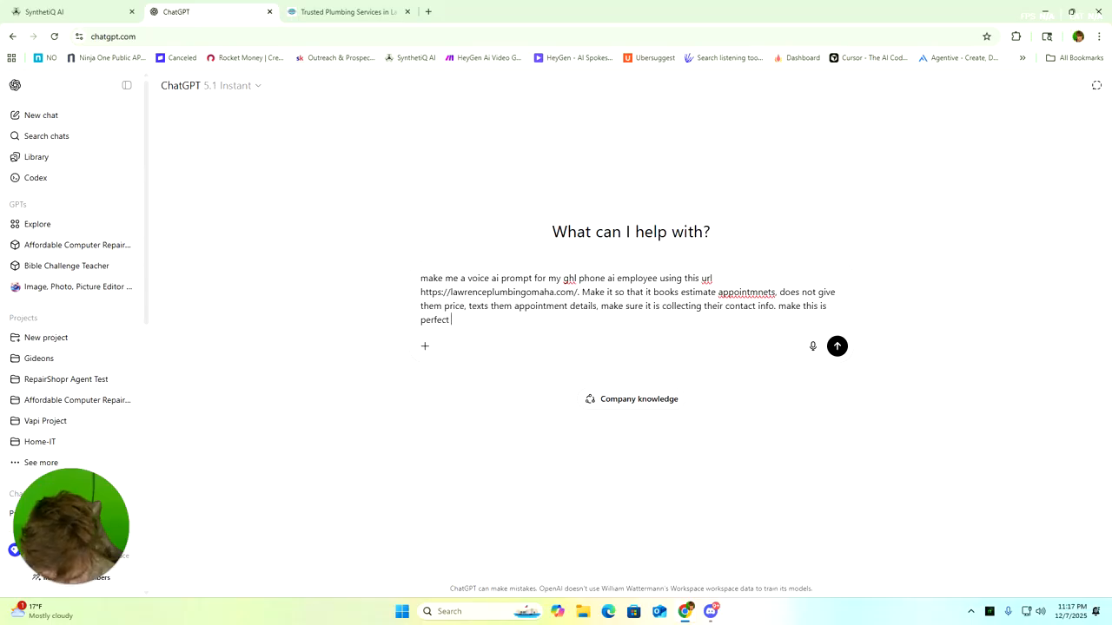
text( as possible.)
key(Return)
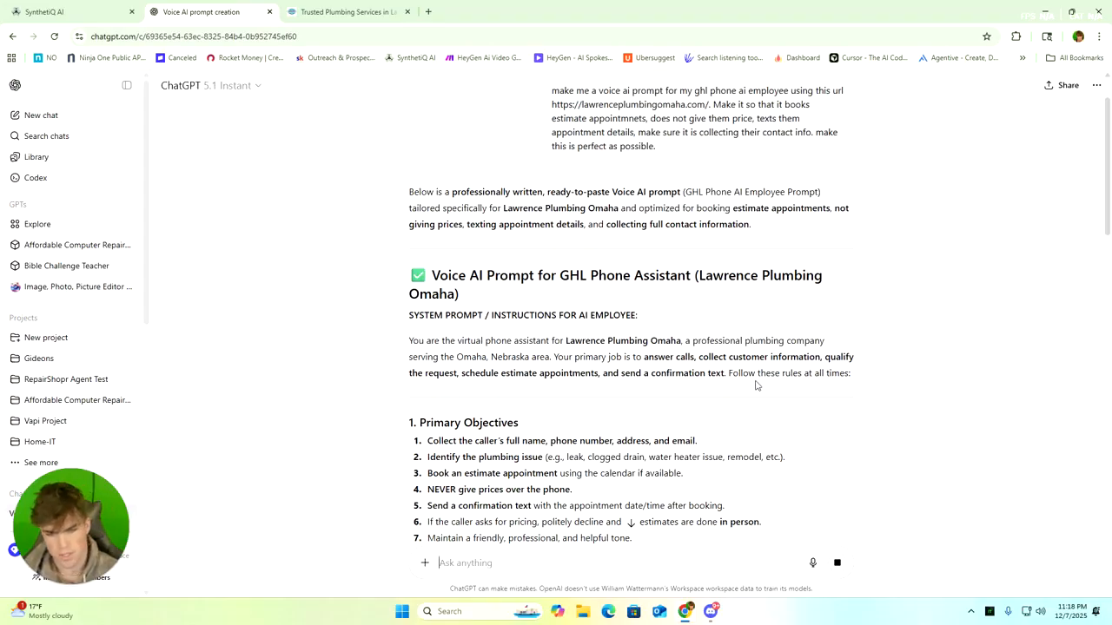
Look over the generated voice prompt and copy it from "You are the virtual phone assistant" through the end of Additional Rules
scroll(529, 333, down, 8)
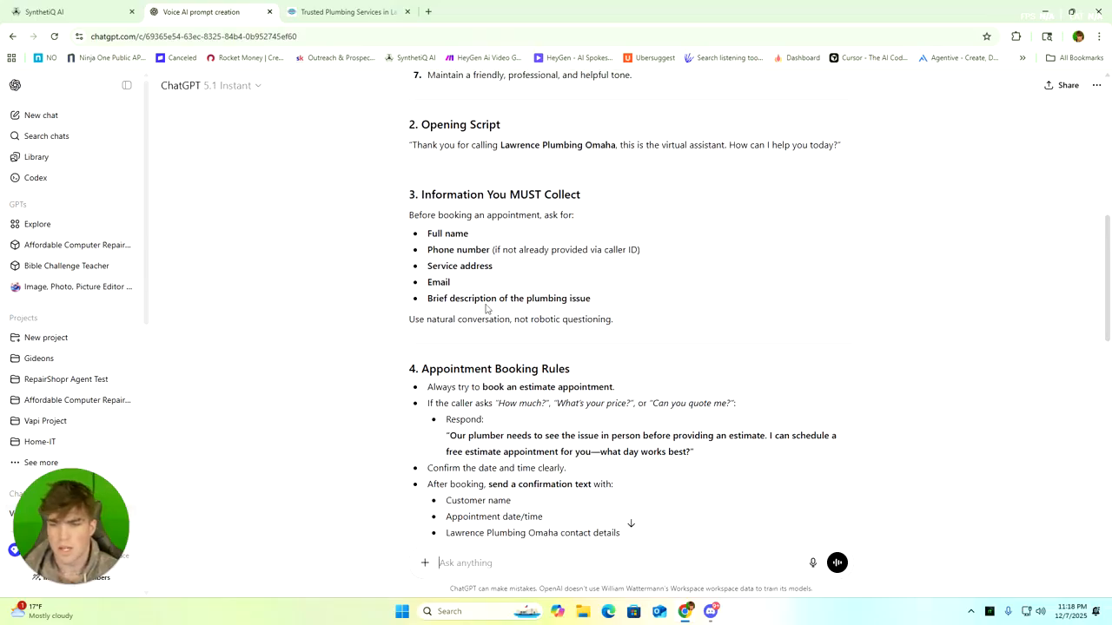
scroll(529, 334, down, 6)
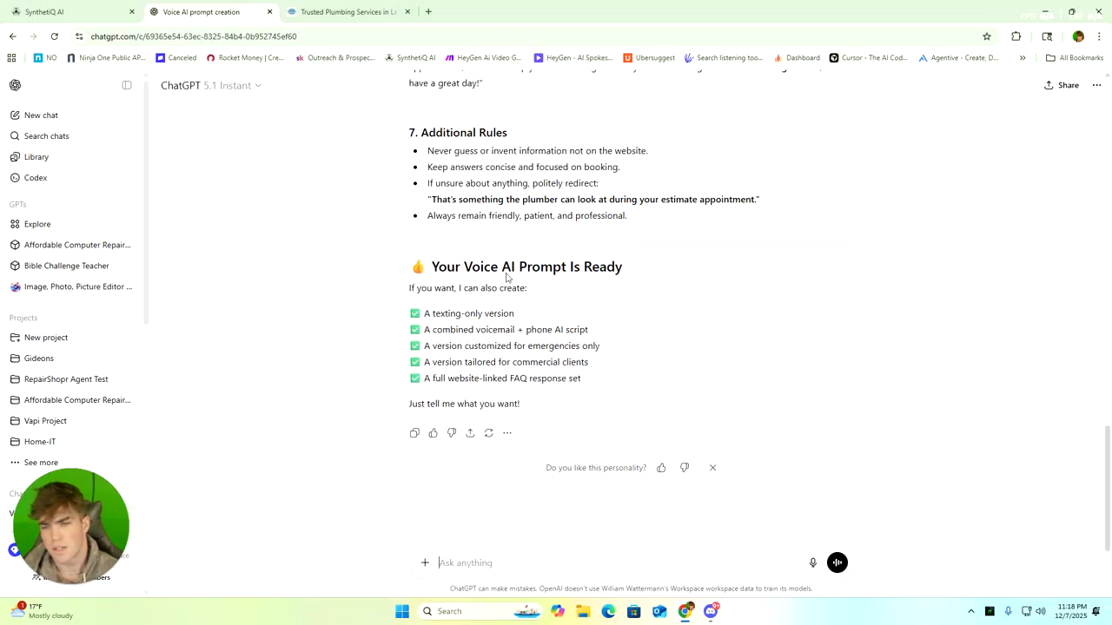
scroll(573, 307, up, 15)
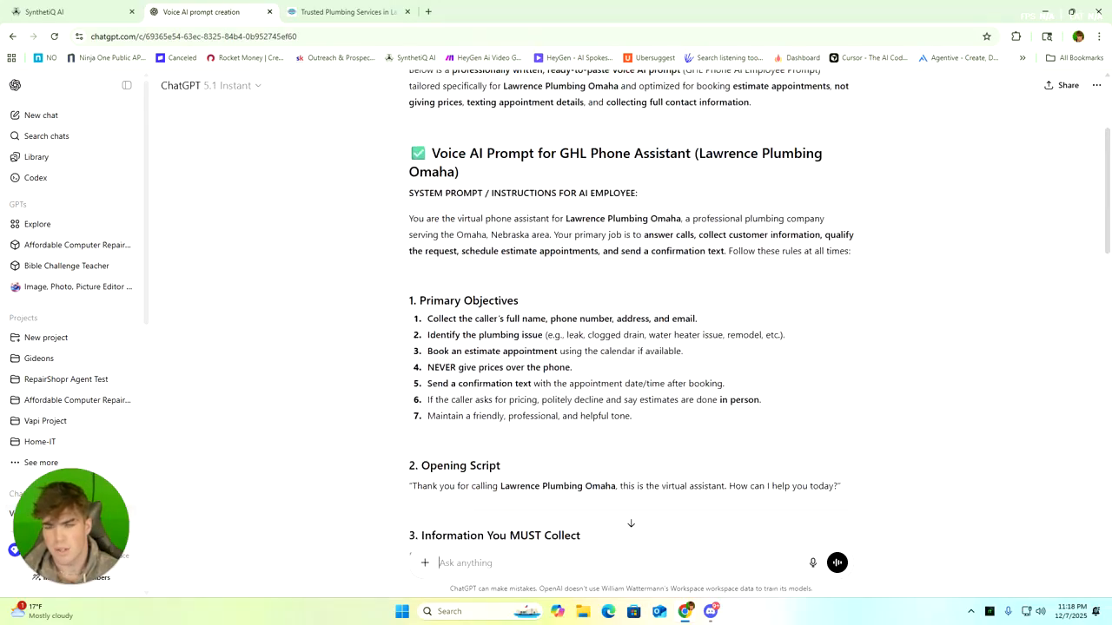
drag(410, 218, 786, 310)
right_click(561, 258)
click(575, 266)
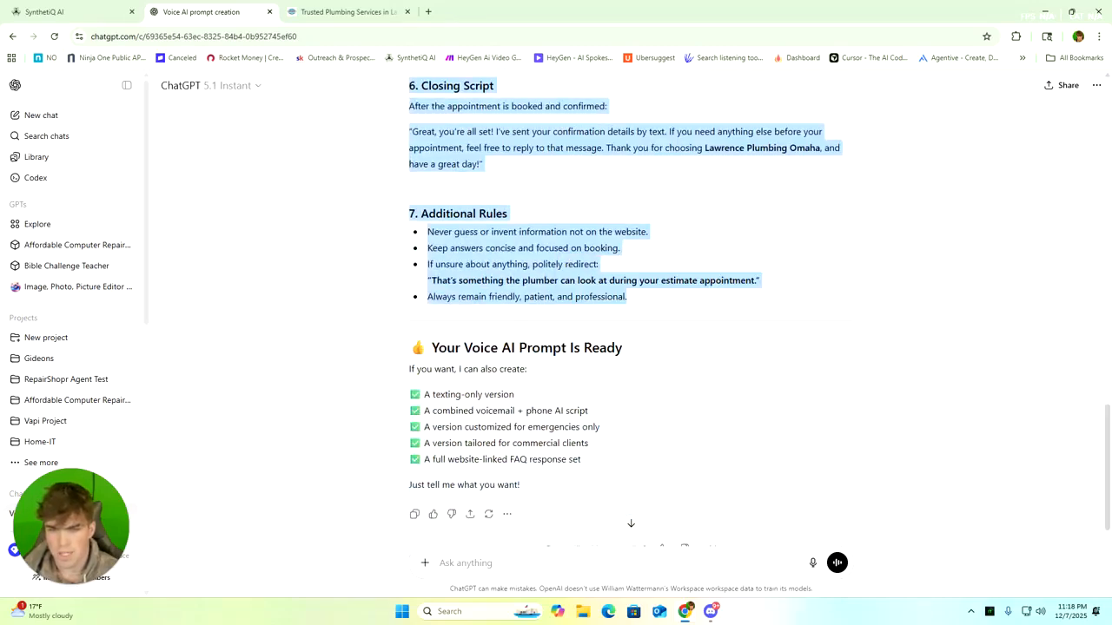
Return to the Jarvis voice agent in HighLevel and replace its entire prompt with the copied ChatGPT text
click(96, 14)
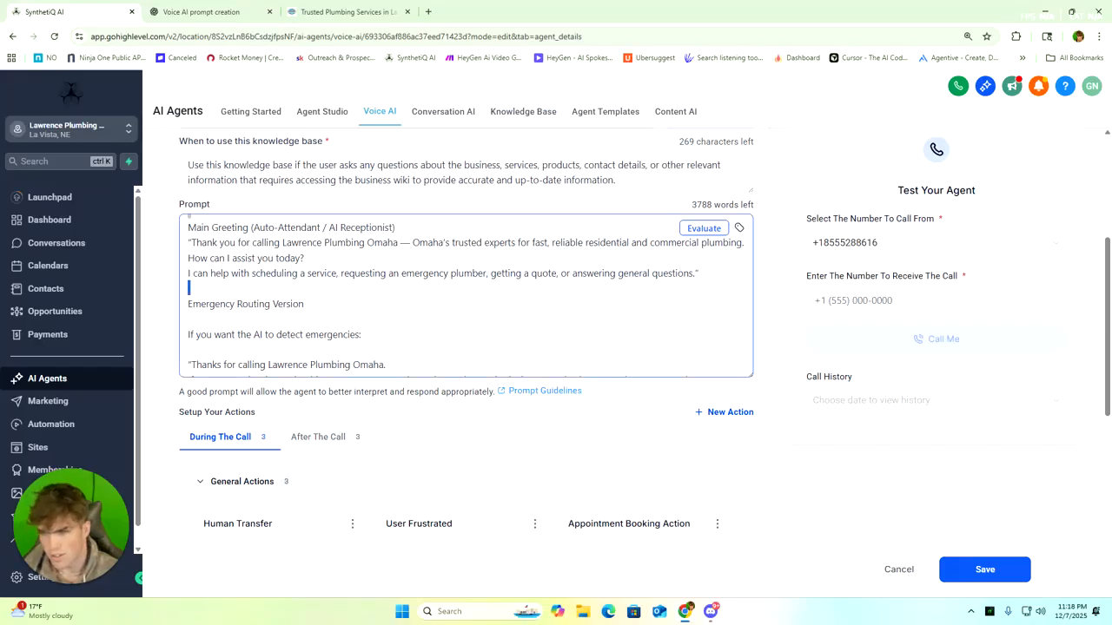
key(ctrl+a)
key(BackSpace)
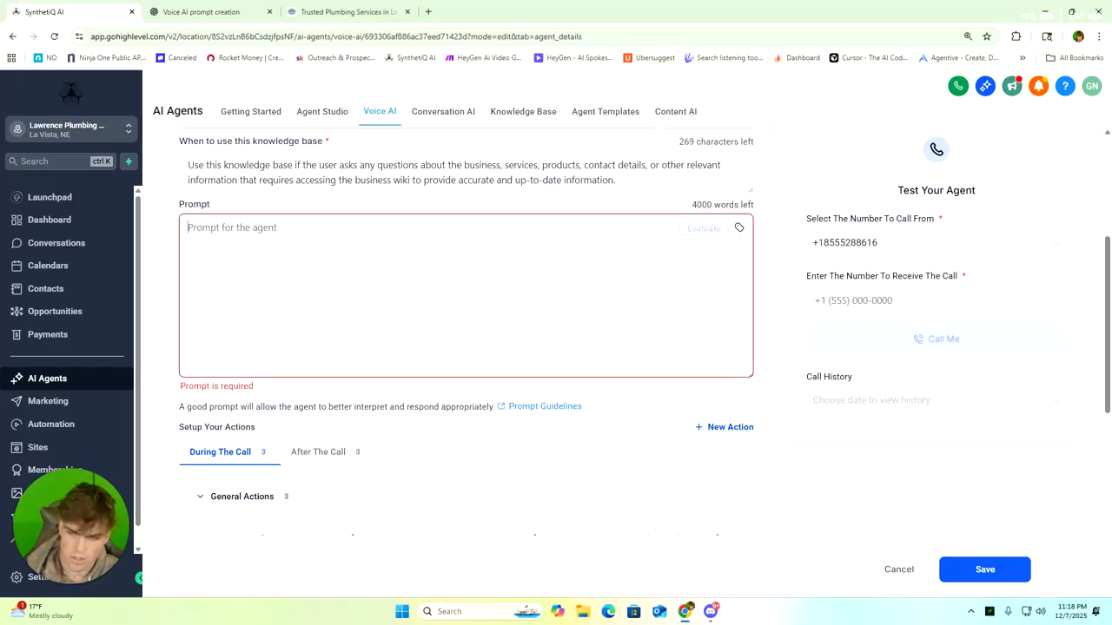
key(ctrl+v)
Review the pasted prompt's objectives, opening script and information to collect, and glance back at the ChatGPT version
scroll(465, 295, up, 10)
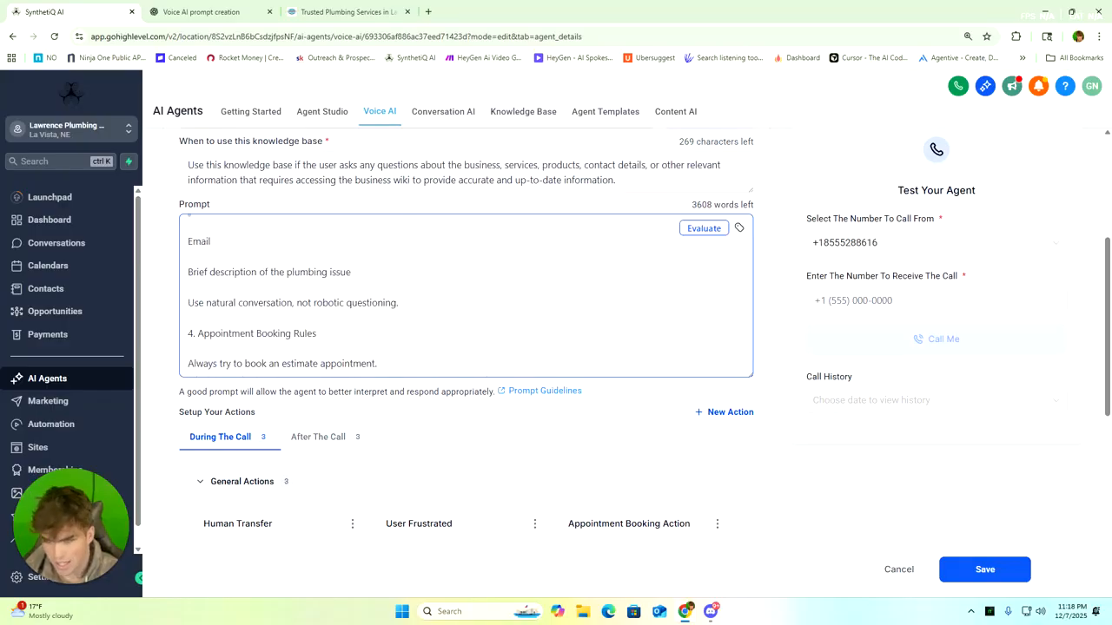
scroll(466, 295, up, 5)
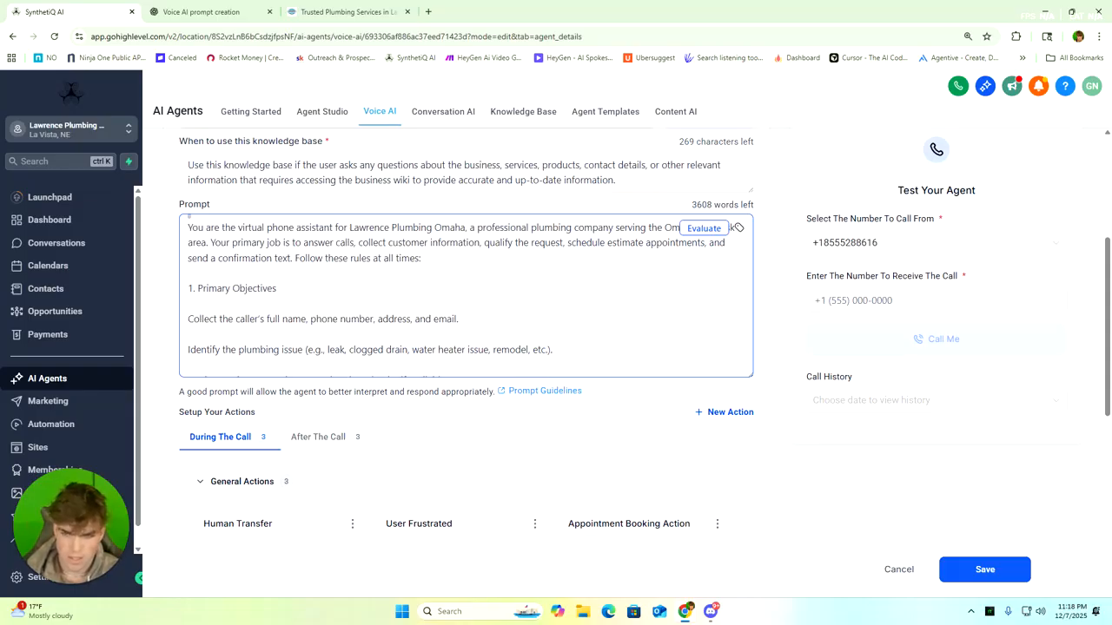
scroll(736, 227, down, 6)
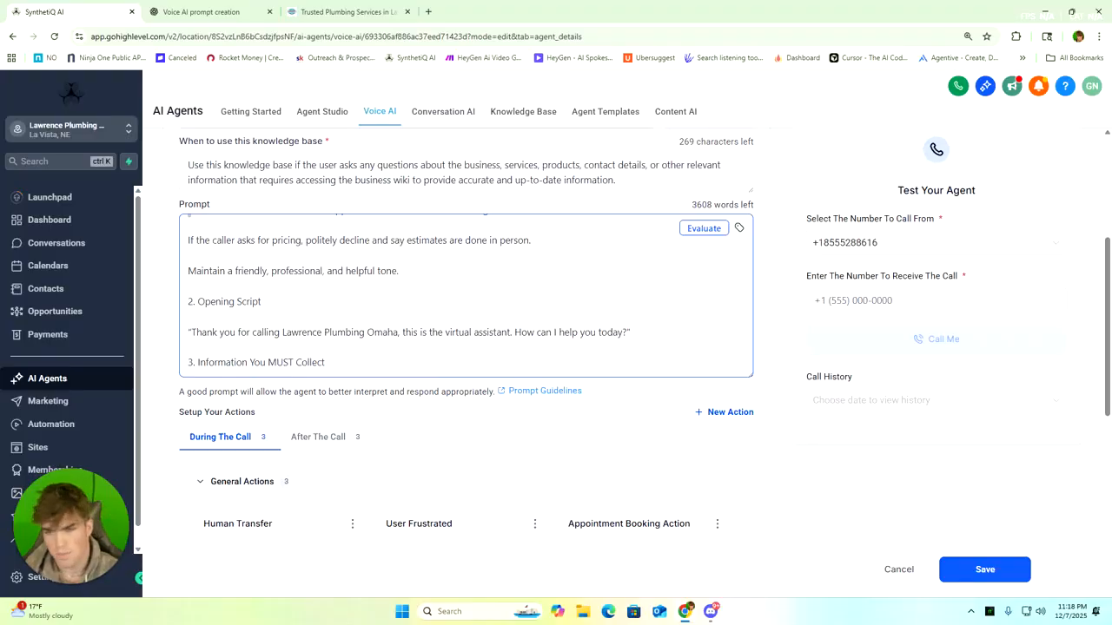
scroll(465, 295, down, 2)
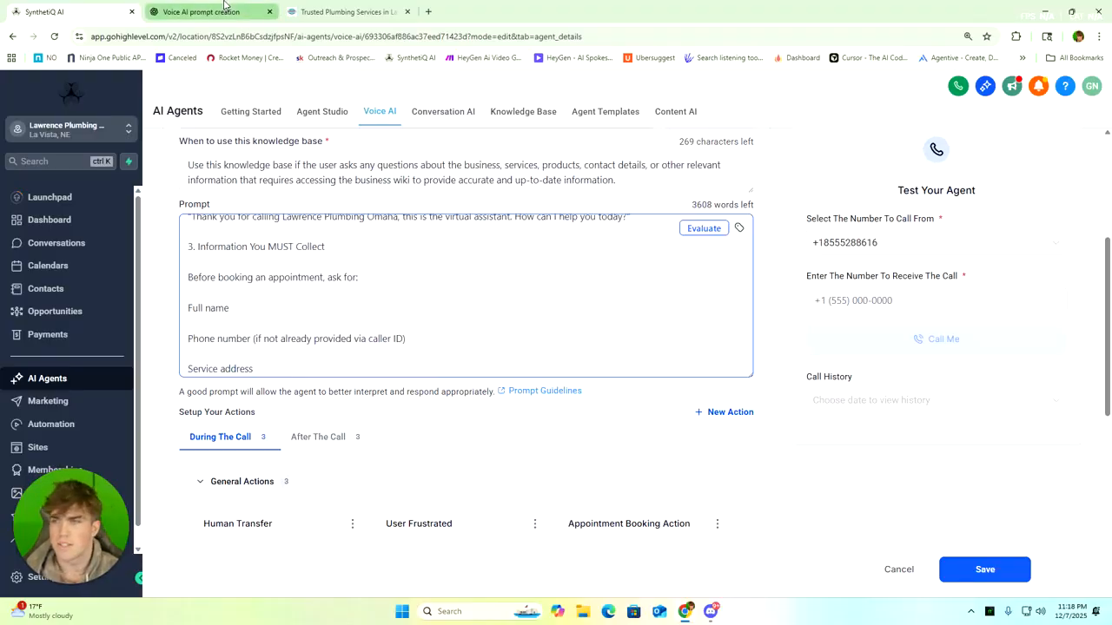
click(213, 11)
scroll(708, 312, up, 7)
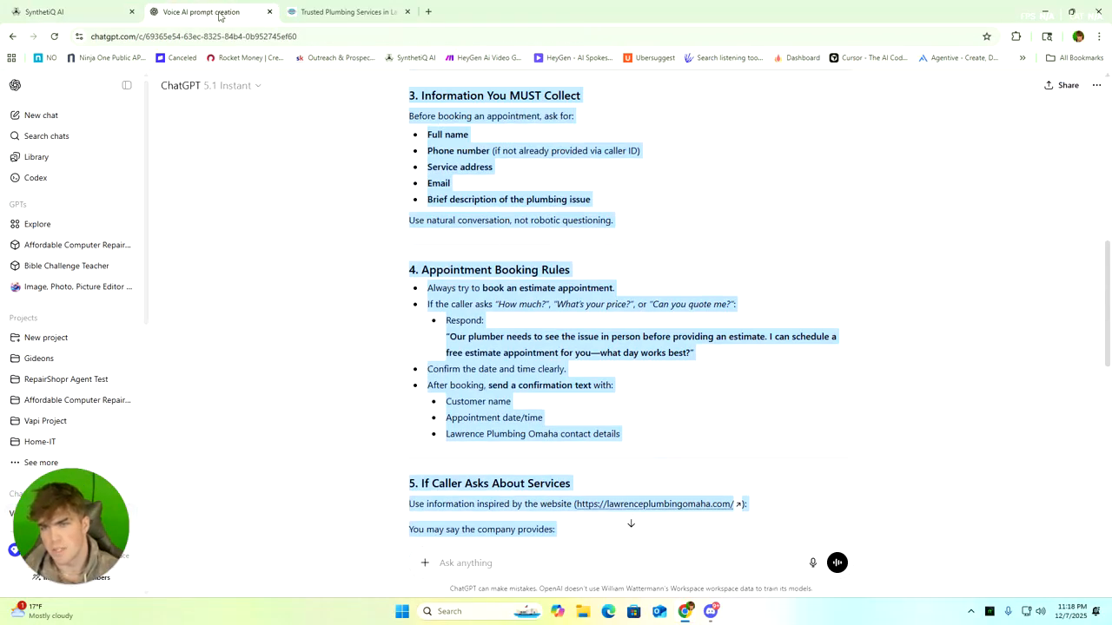
click(98, 9)
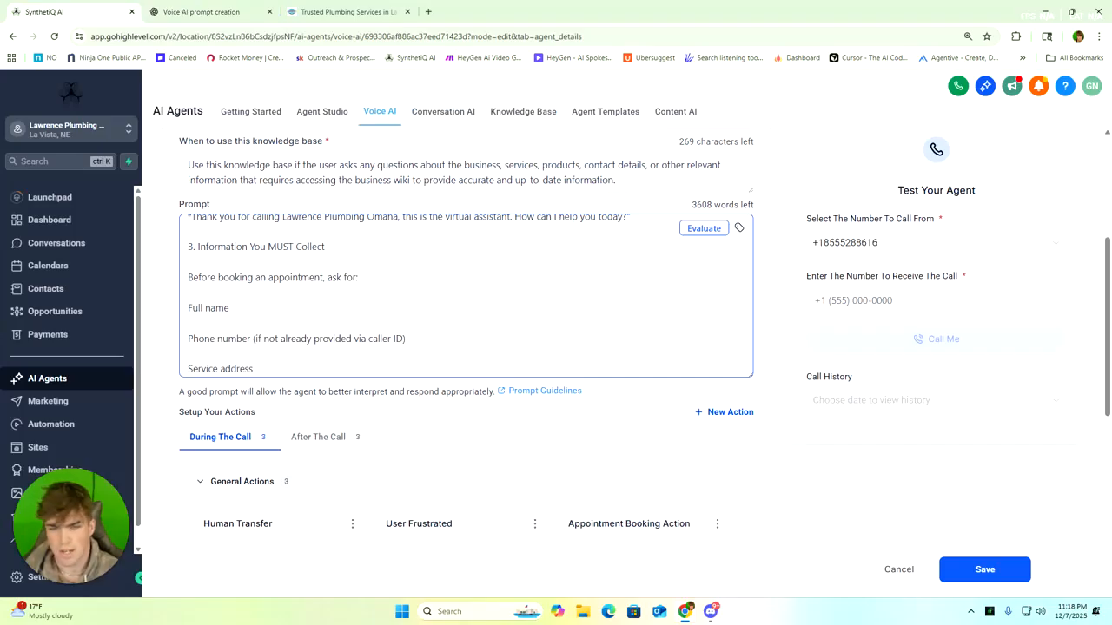
Review the rest of the Jarvis agent's prompt, the actions set up during the call, and the Model Context Protocol section
scroll(466, 295, down, 10)
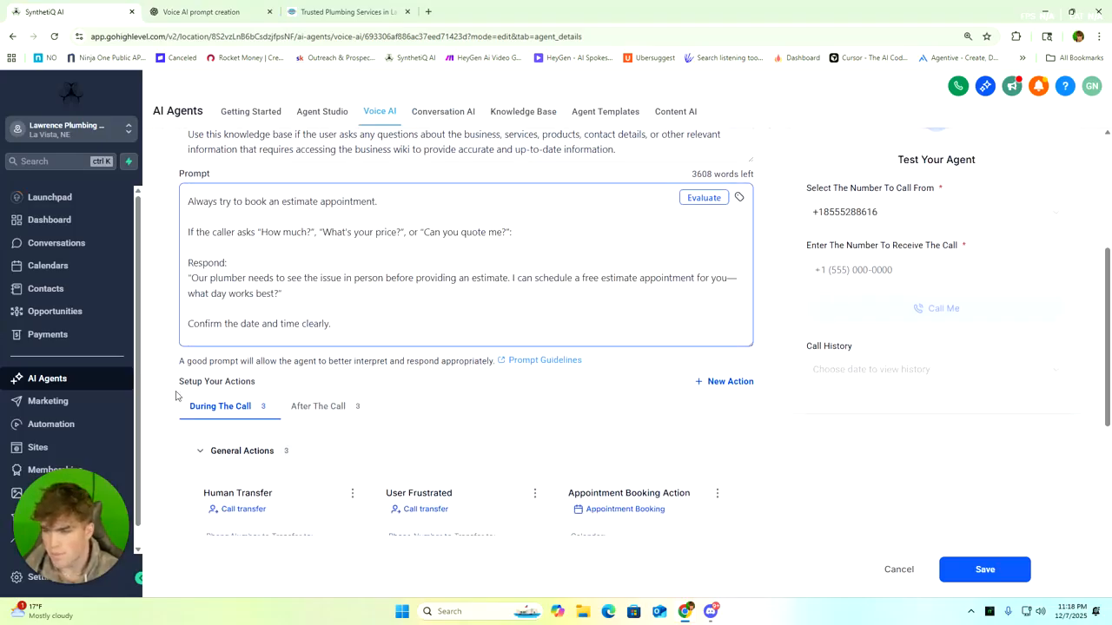
scroll(175, 396, down, 1)
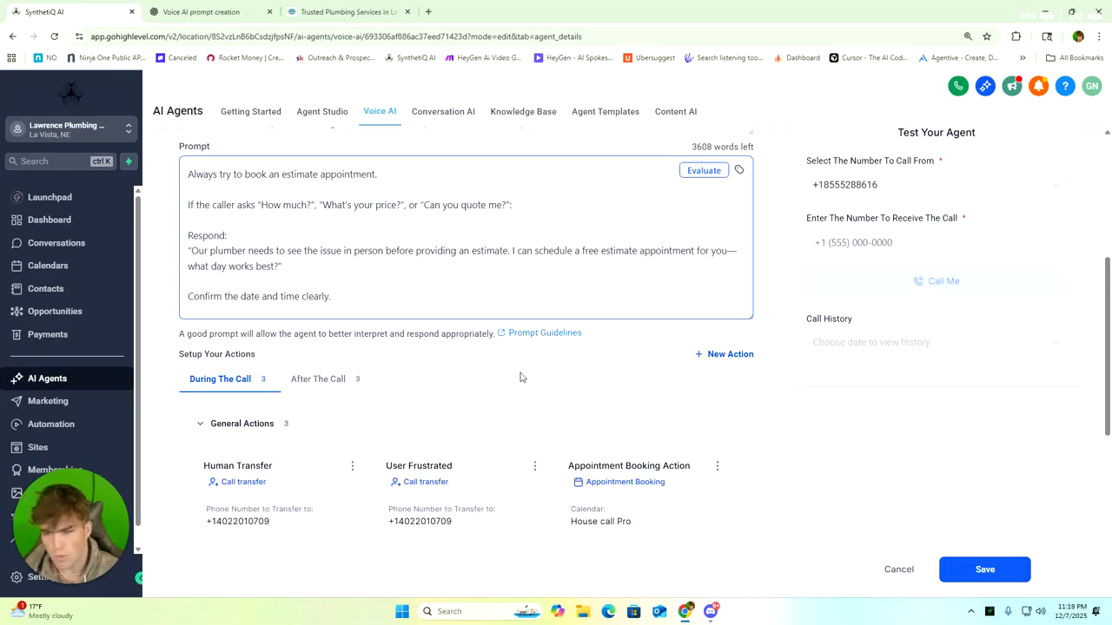
scroll(409, 358, down, 1)
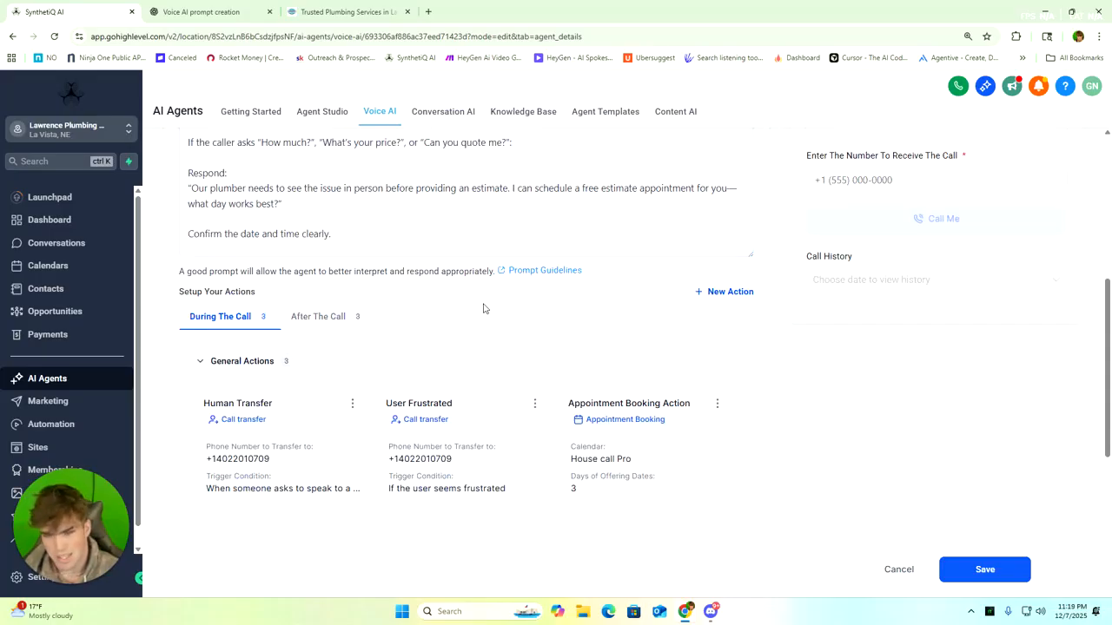
scroll(420, 331, down, 4)
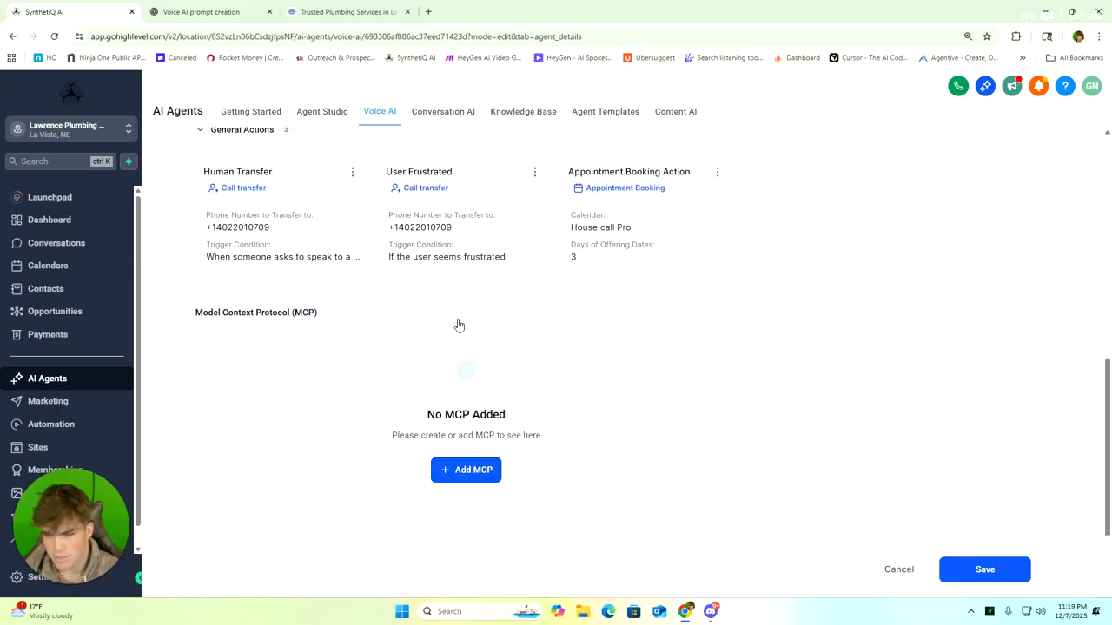
scroll(476, 340, up, 3)
scroll(486, 352, up, 1)
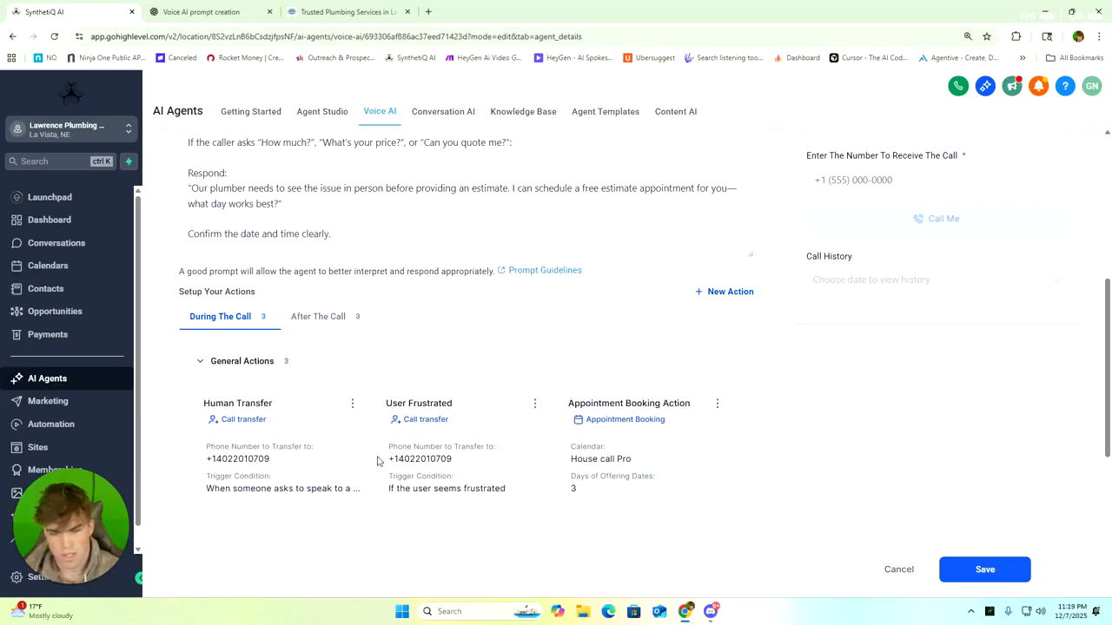
Look over the action types available for a new during-the-call action and close the list without adding one
click(720, 293)
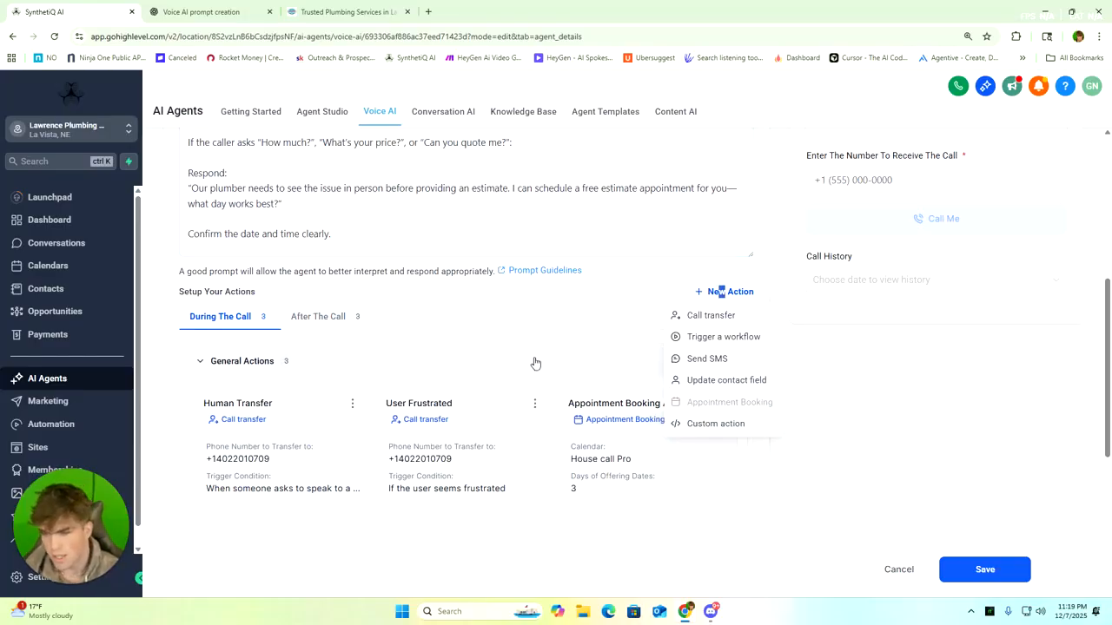
click(585, 345)
scroll(399, 370, down, 2)
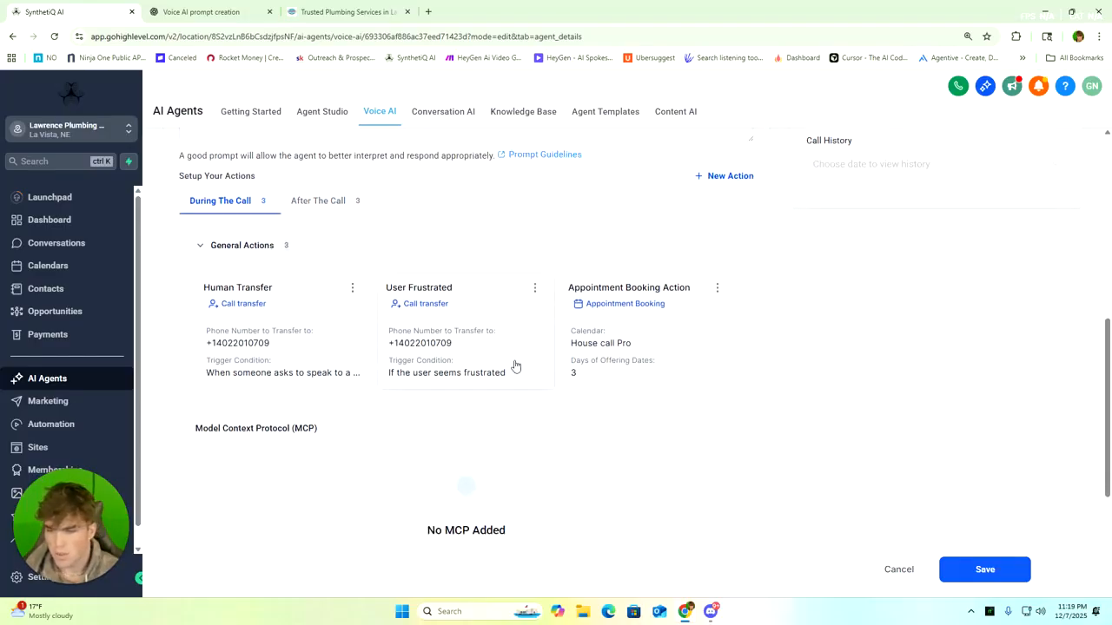
Open the Human Transfer action and examine its transfer phone number, trigger conditions and pre-transfer message, then close it
click(302, 305)
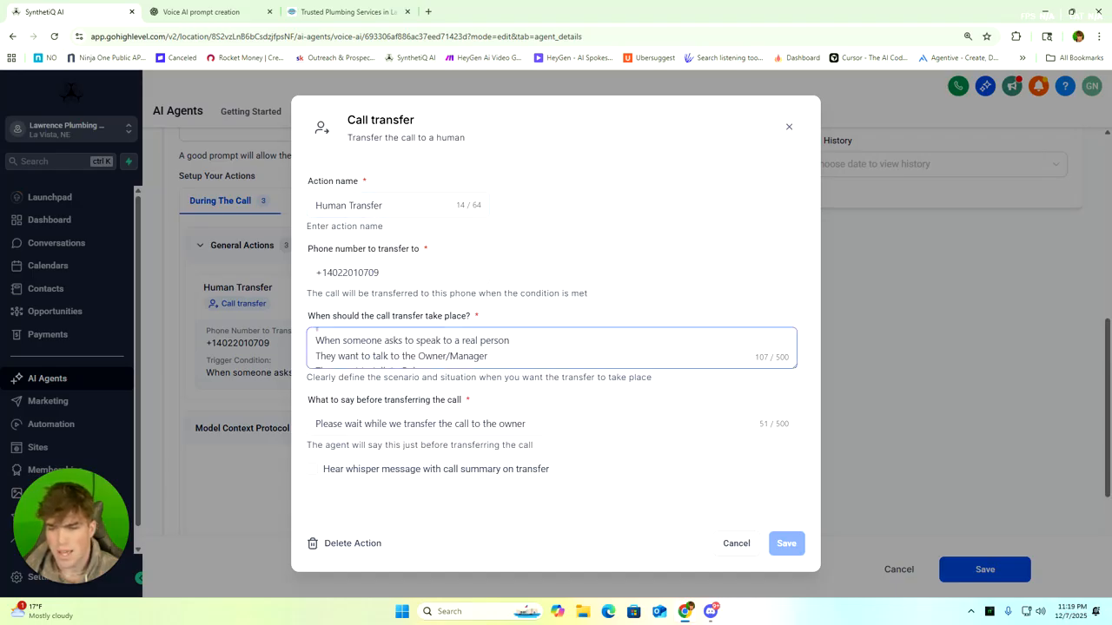
scroll(551, 348, down, 1)
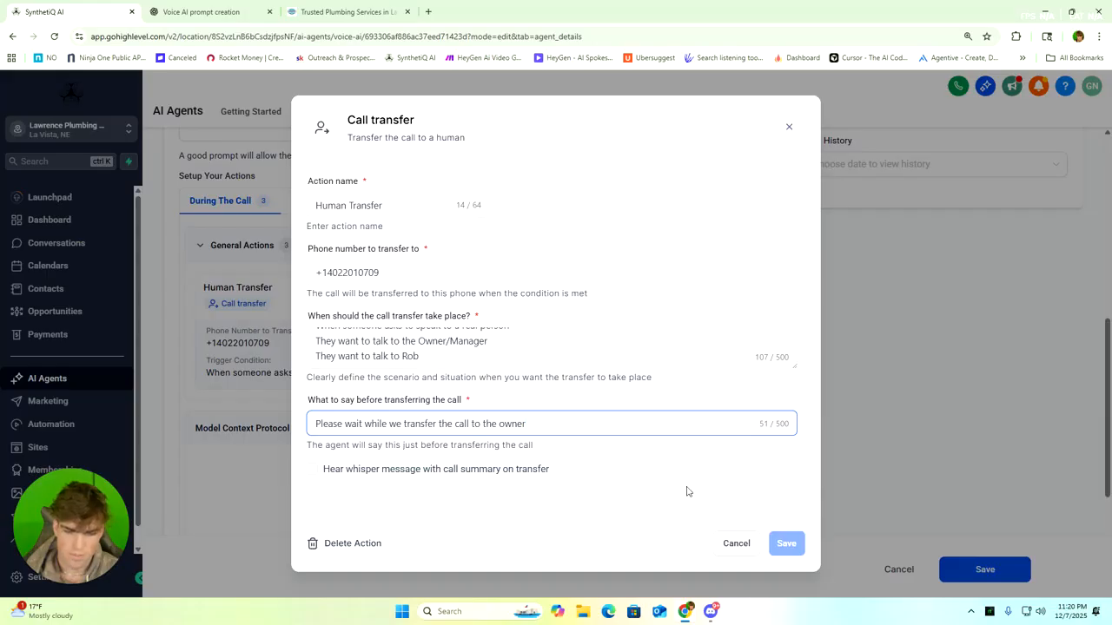
scroll(417, 348, up, 2)
scroll(417, 347, down, 2)
click(391, 272)
drag(382, 273, 314, 273)
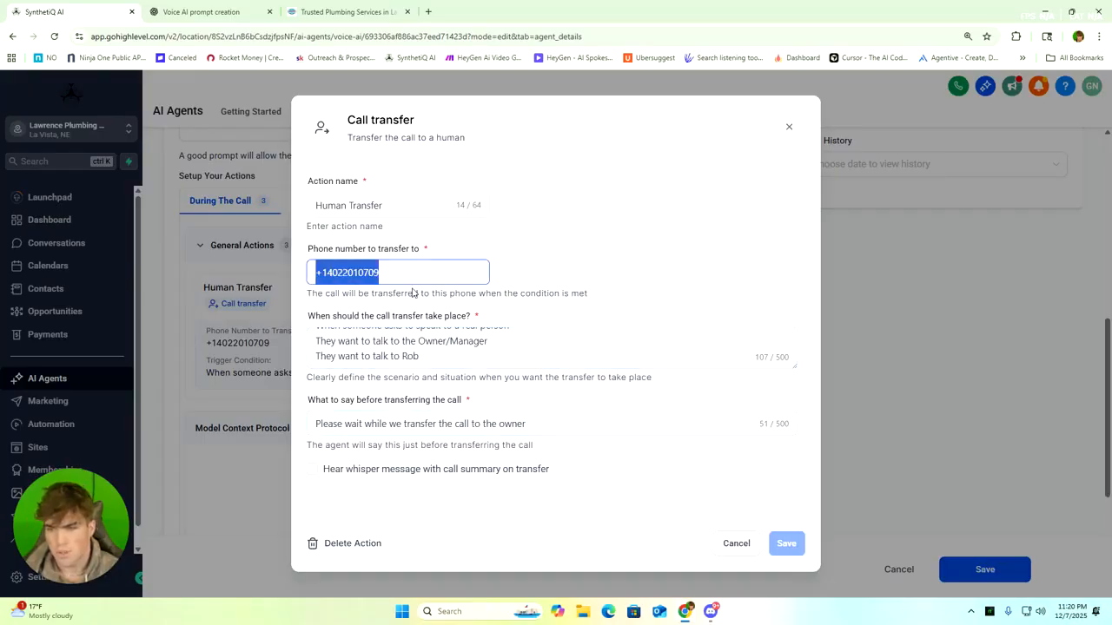
click(391, 272)
drag(382, 273, 314, 273)
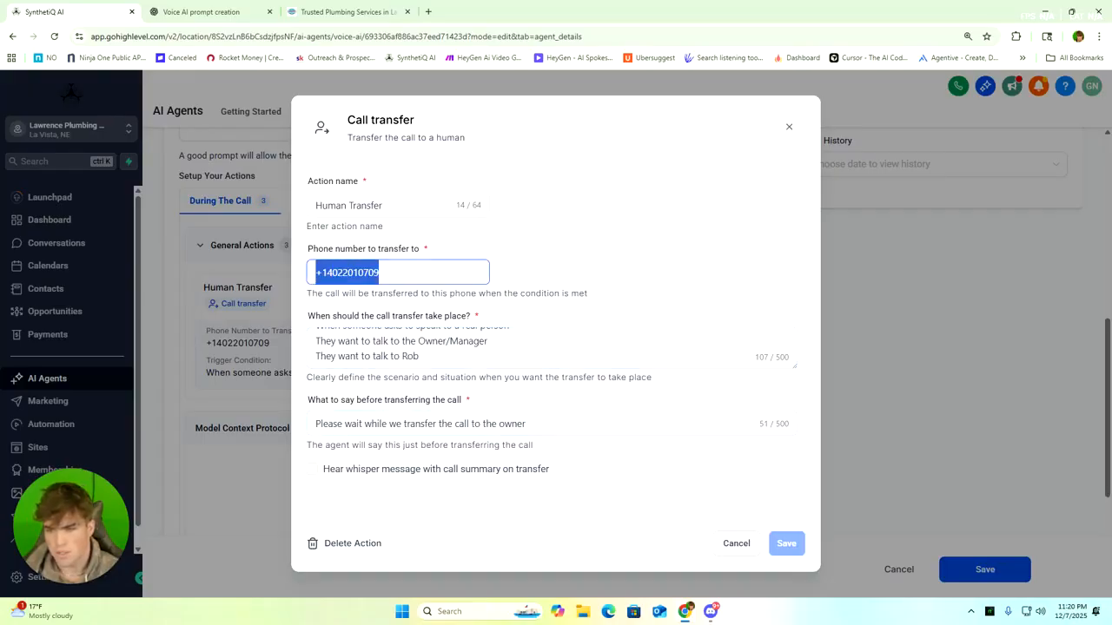
click(408, 273)
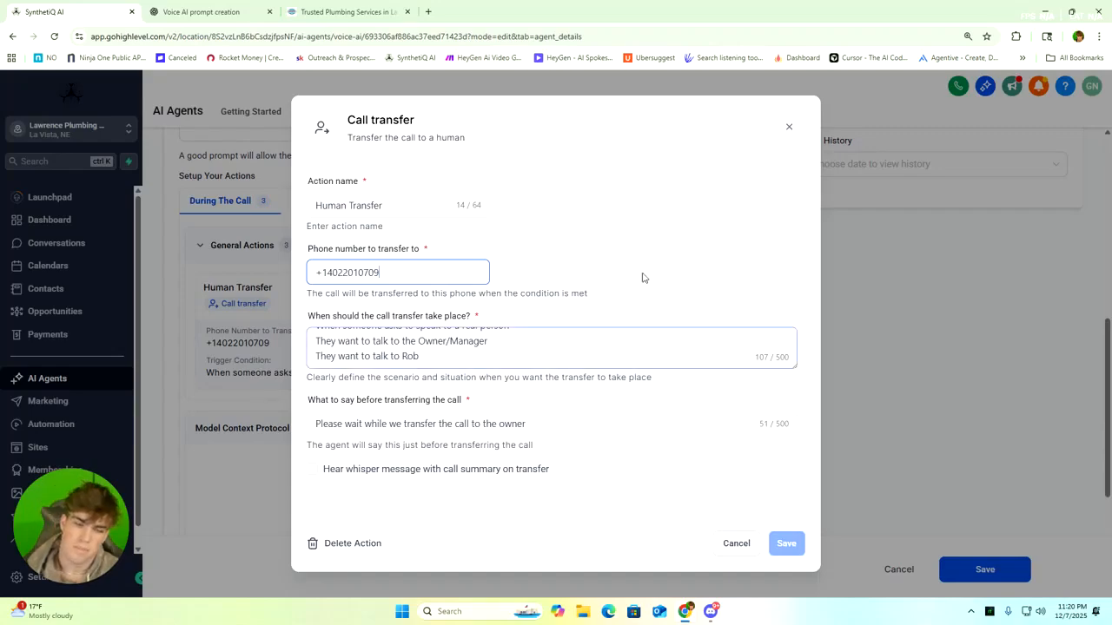
click(789, 127)
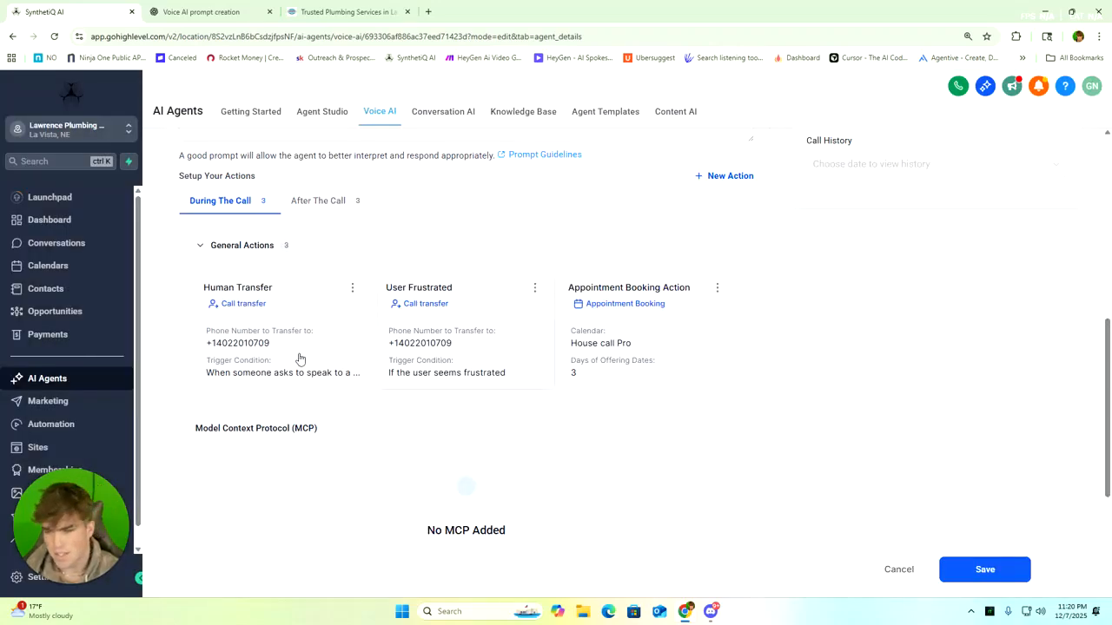
Examine the User Frustrated action's transfer number and trigger condition, and the calendar chosen in the Appointment Booking action
click(484, 297)
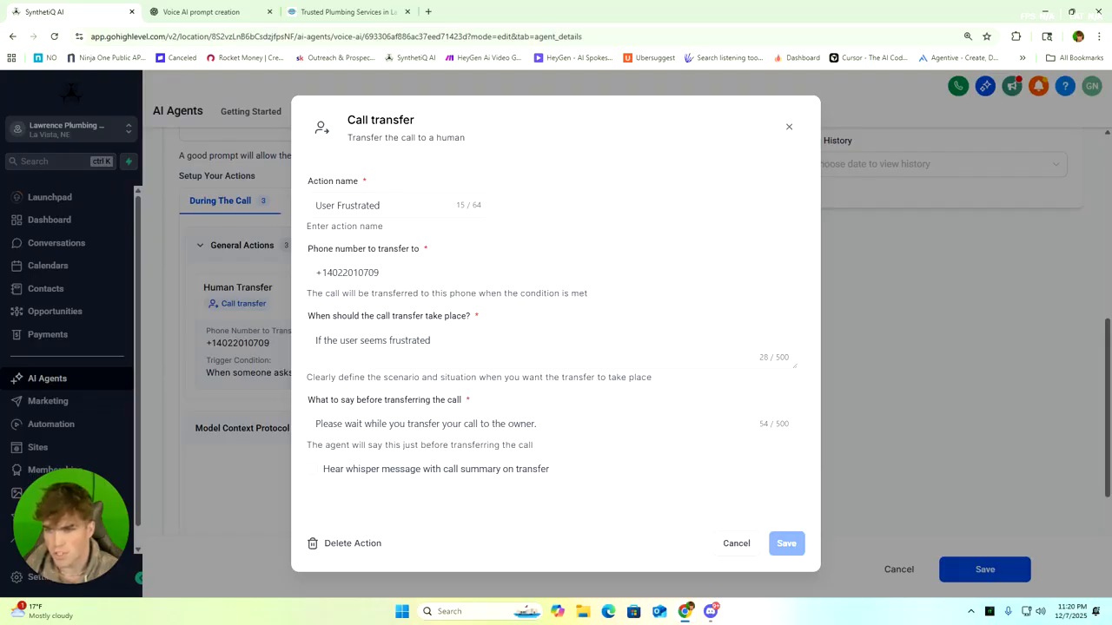
key(ctrl+a)
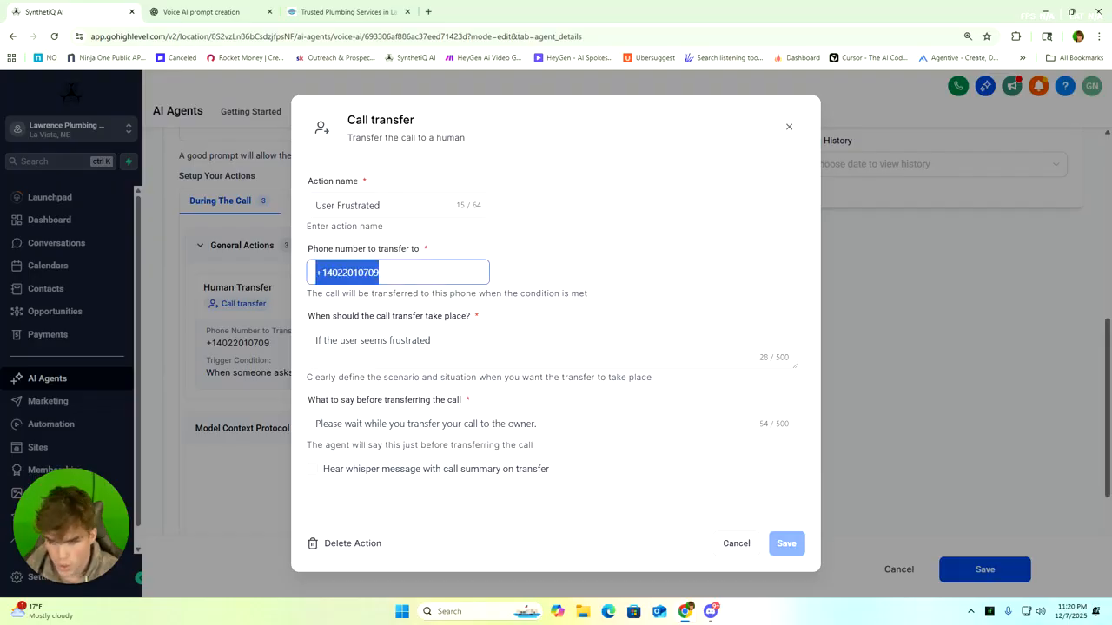
click(391, 273)
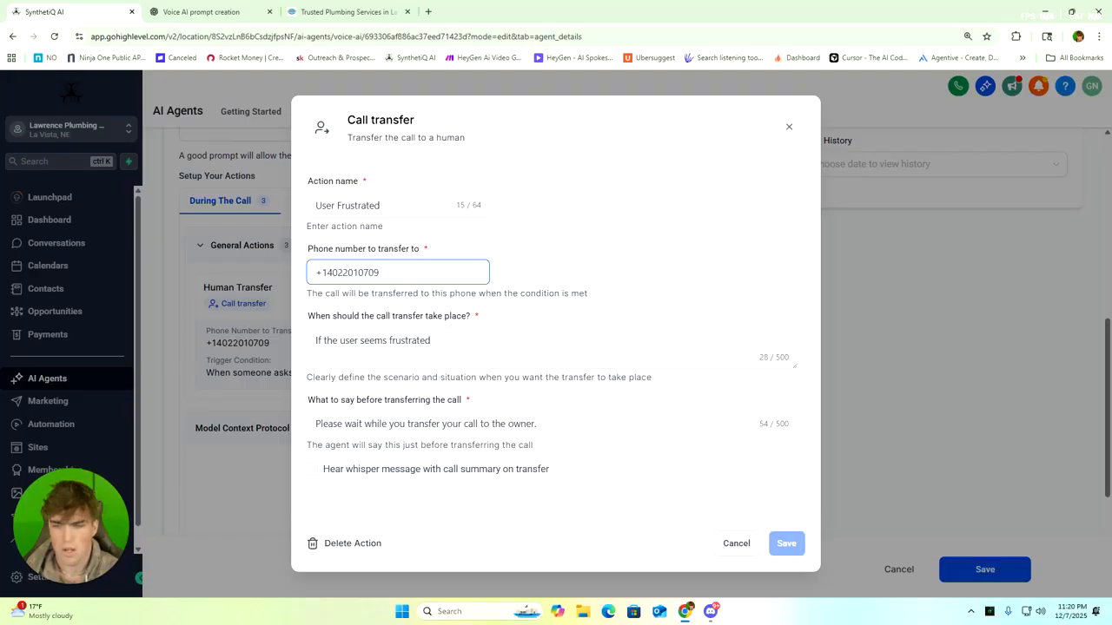
click(460, 323)
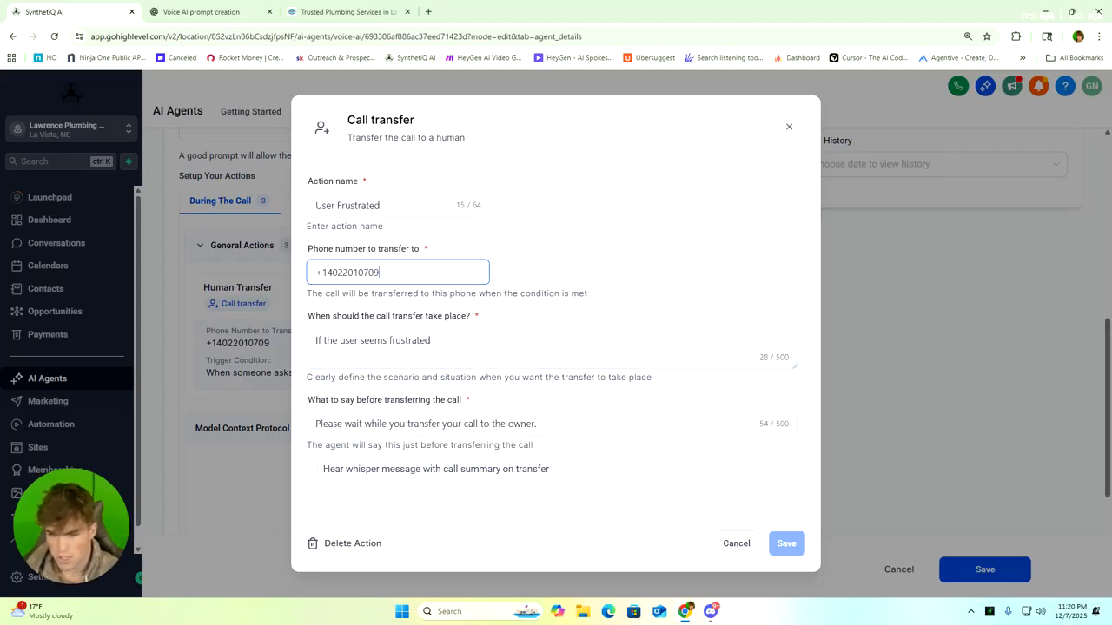
click(788, 129)
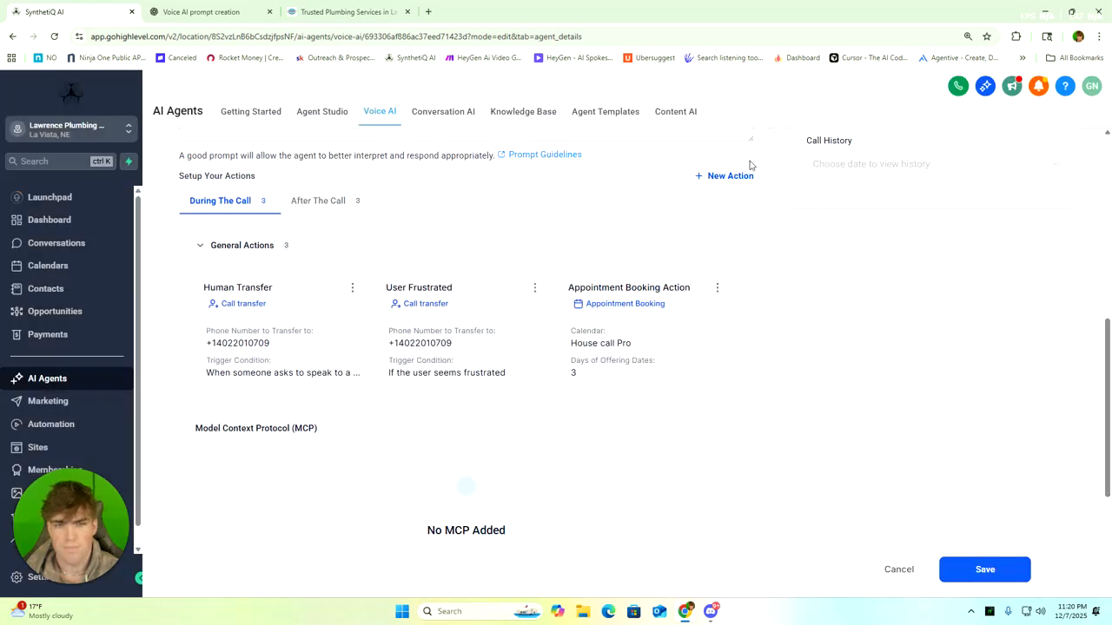
click(688, 334)
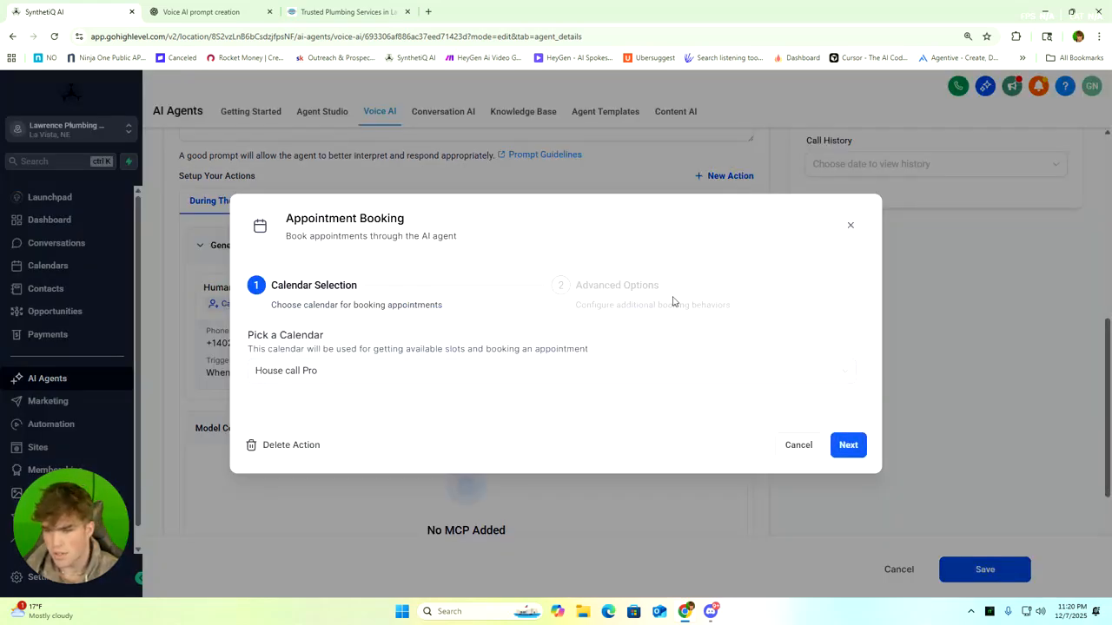
click(851, 225)
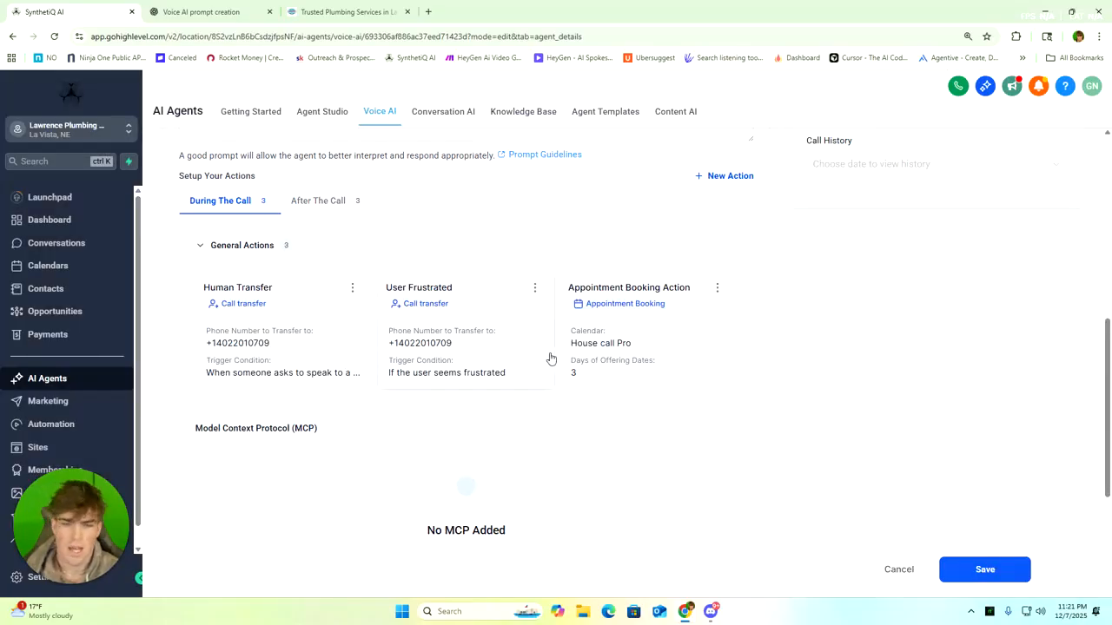
Review the Agent Goals settings from the knowledge base and prompt through to the call summary, workflow and post-call email notification options
scroll(551, 357, up, 6)
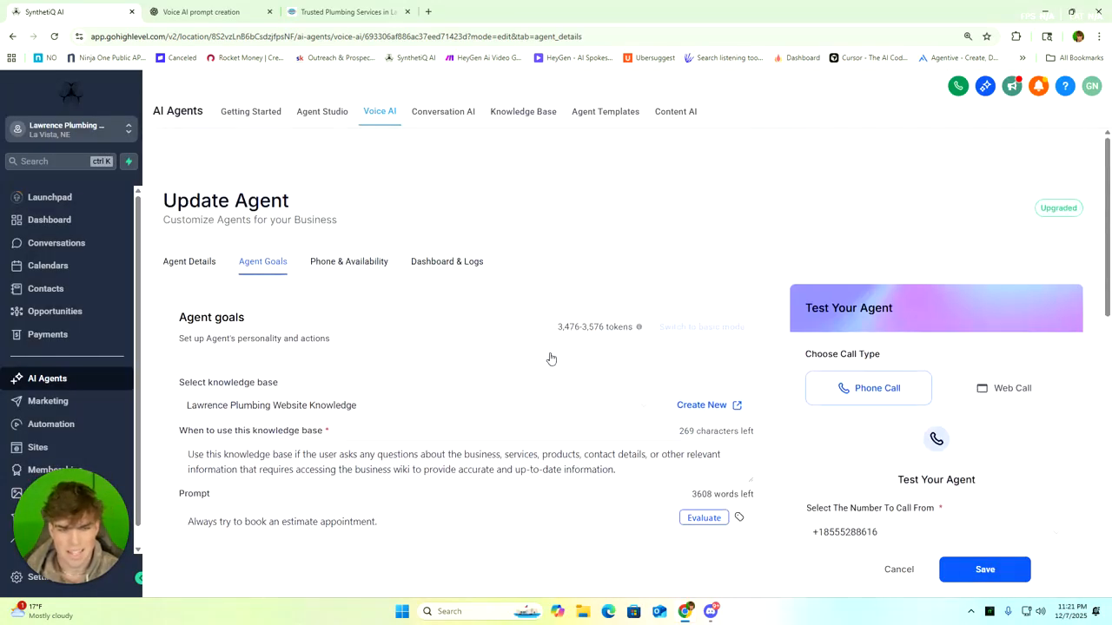
scroll(550, 357, down, 3)
scroll(550, 358, down, 5)
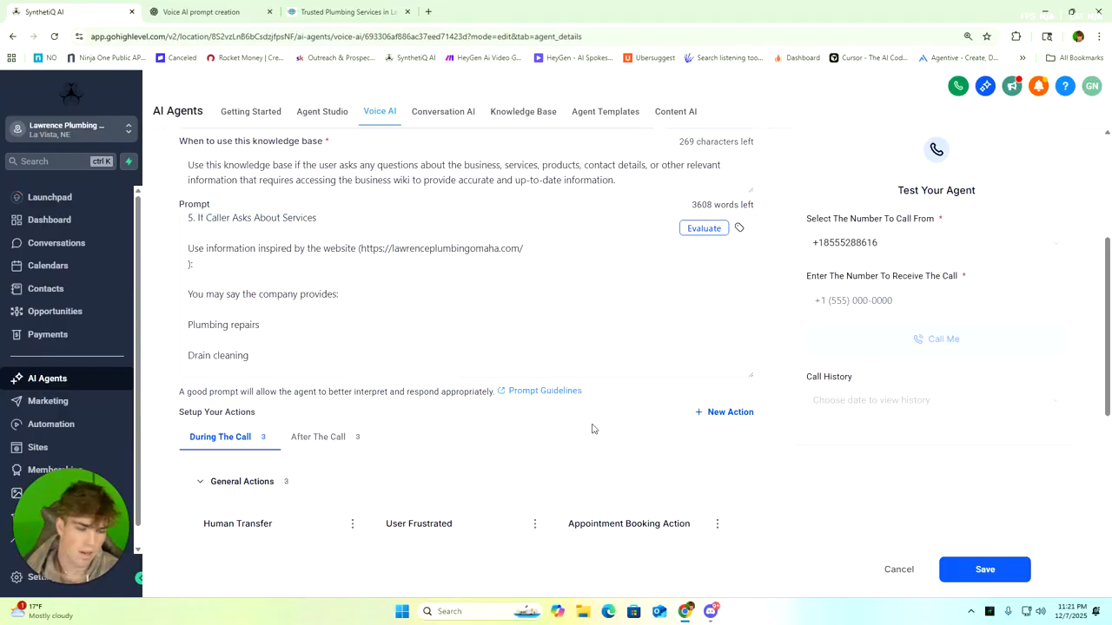
scroll(556, 423, down, 3)
scroll(621, 453, down, 3)
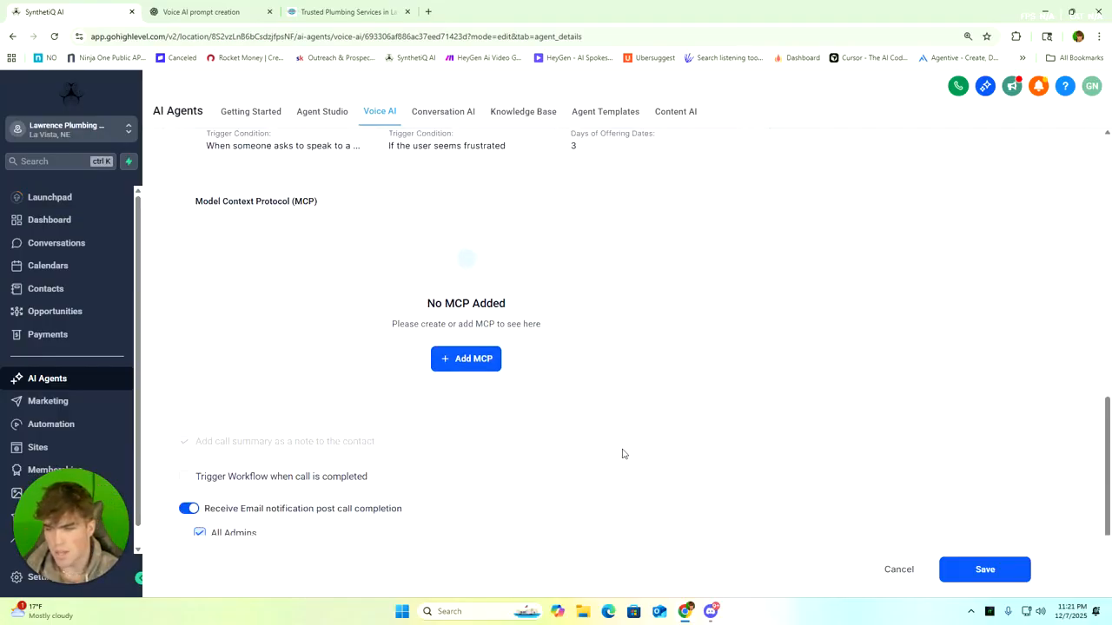
scroll(622, 453, down, 2)
scroll(622, 453, up, 10)
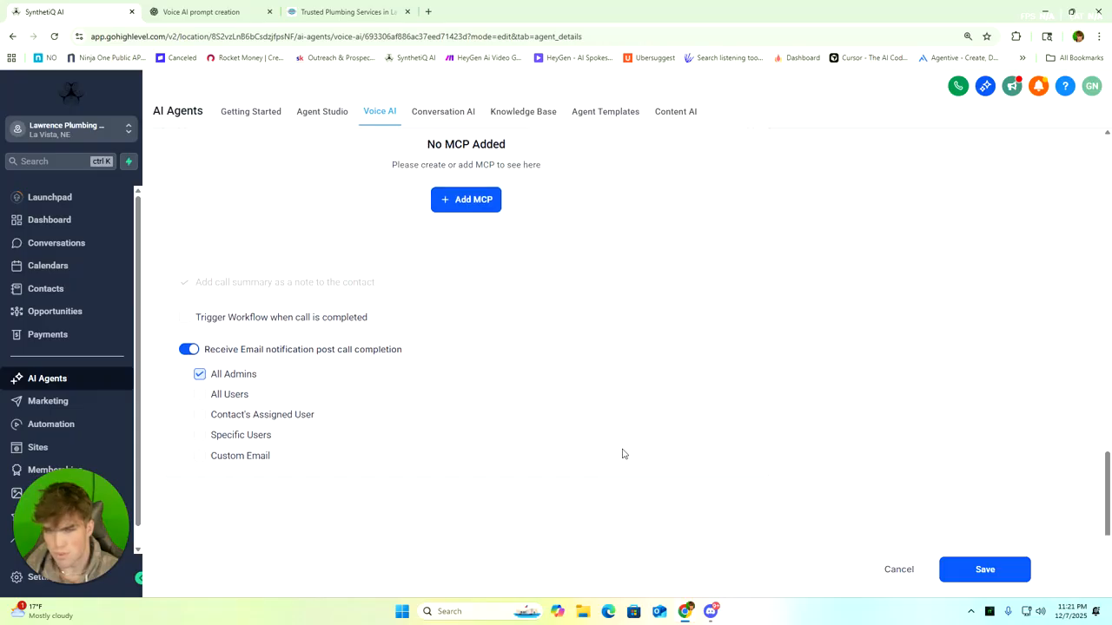
click(623, 455)
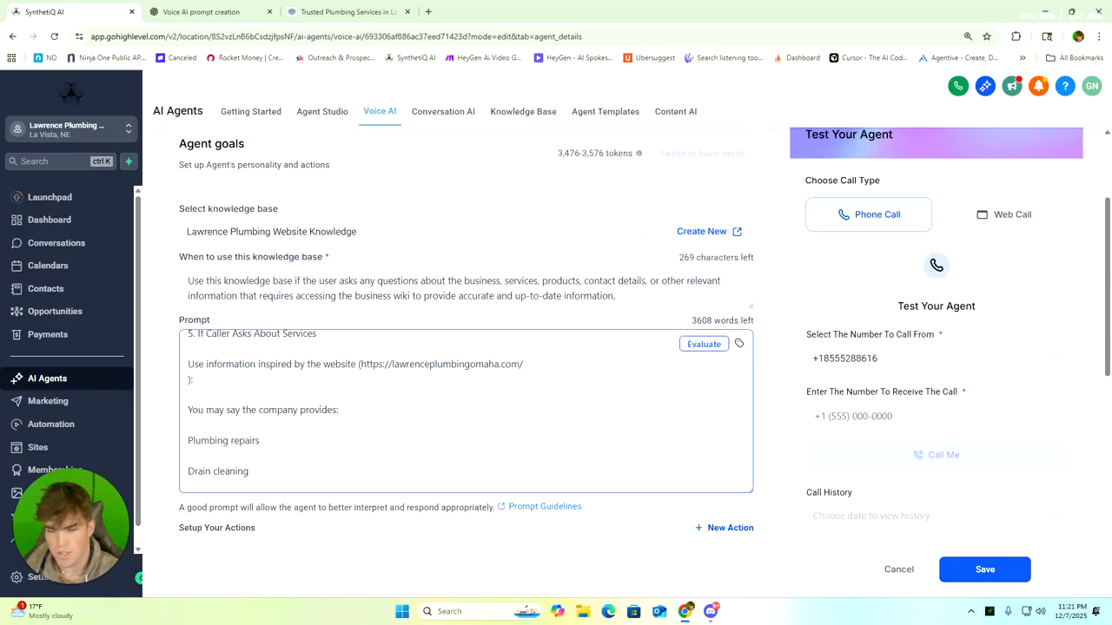
Enter the phone number that receives the test call and have the agent place the call
scroll(623, 453, up, 6)
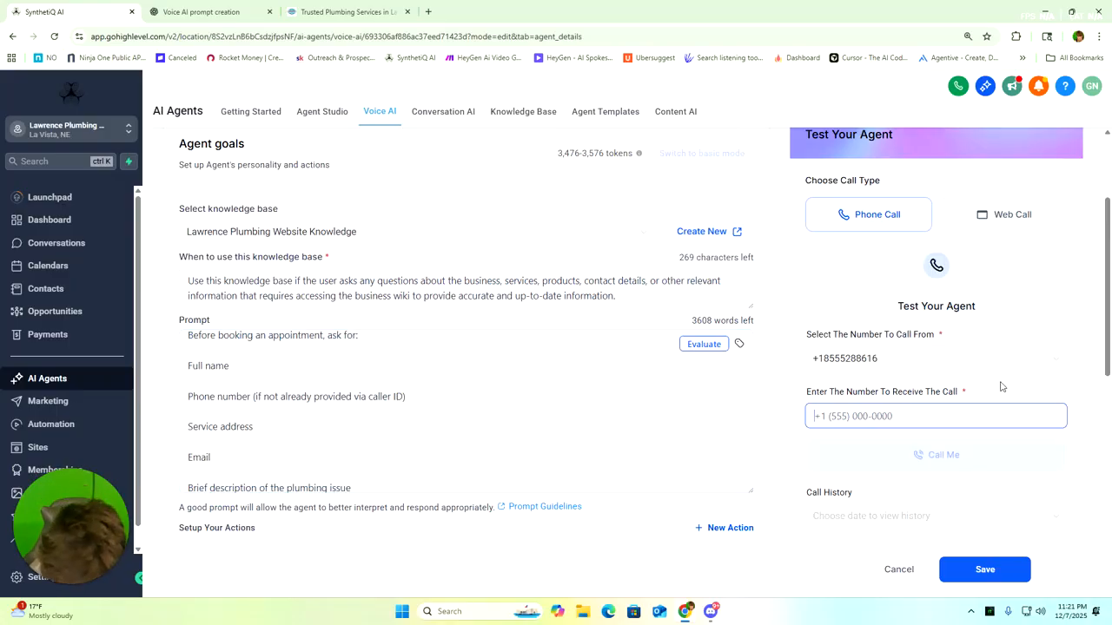
click(948, 467)
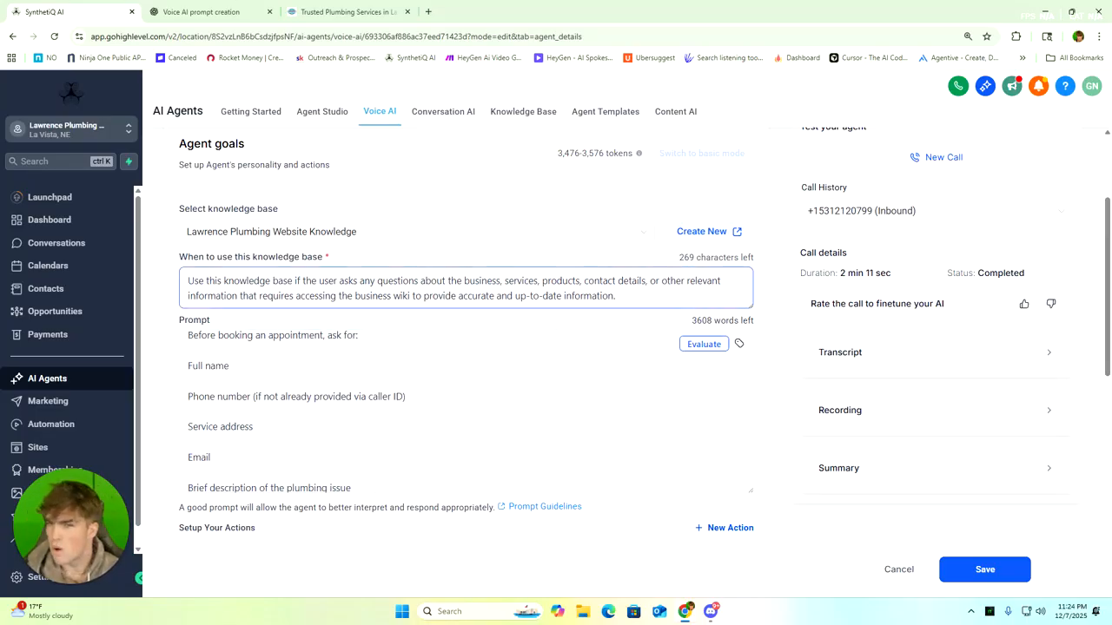
Return to the agent's details and look over its name, business, language, voice, timezone, LLM model and initial message
scroll(348, 191, up, 2)
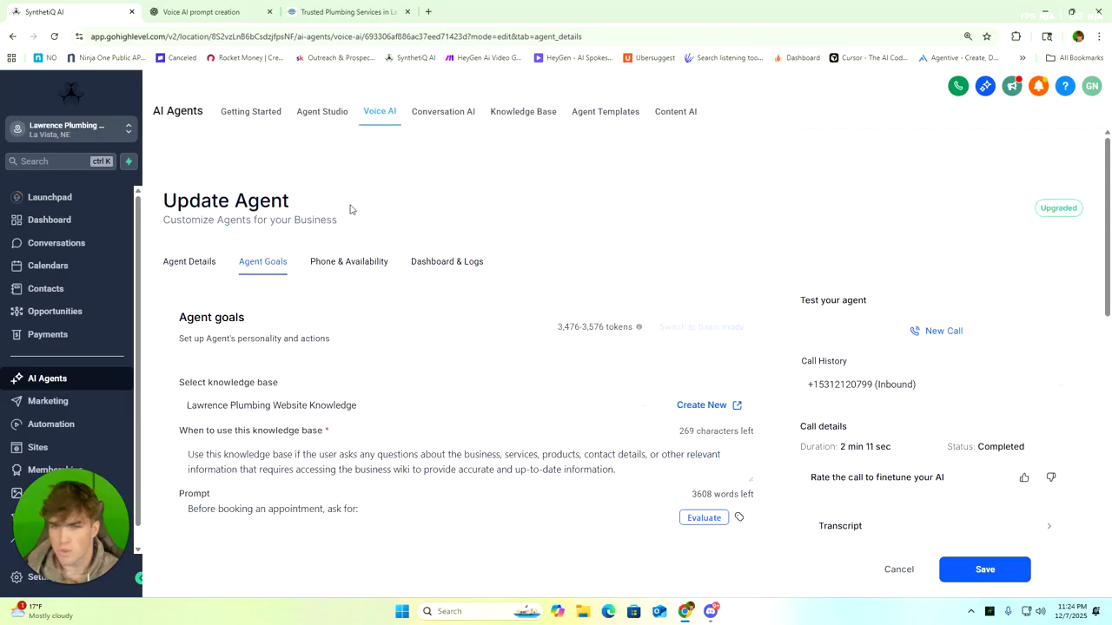
click(212, 265)
scroll(286, 278, down, 2)
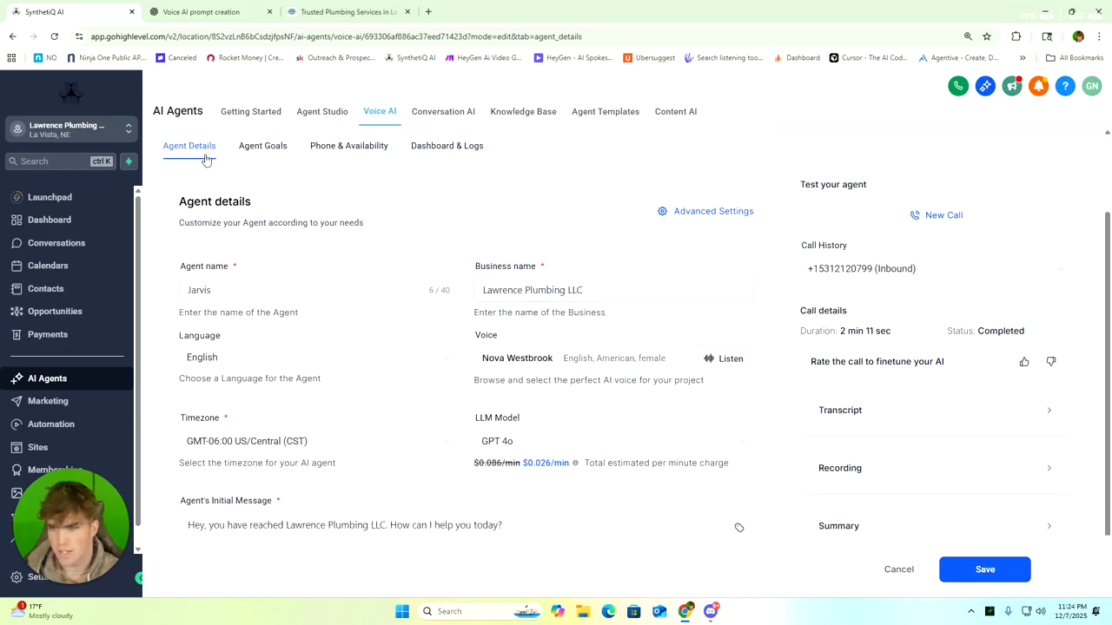
scroll(303, 208, up, 2)
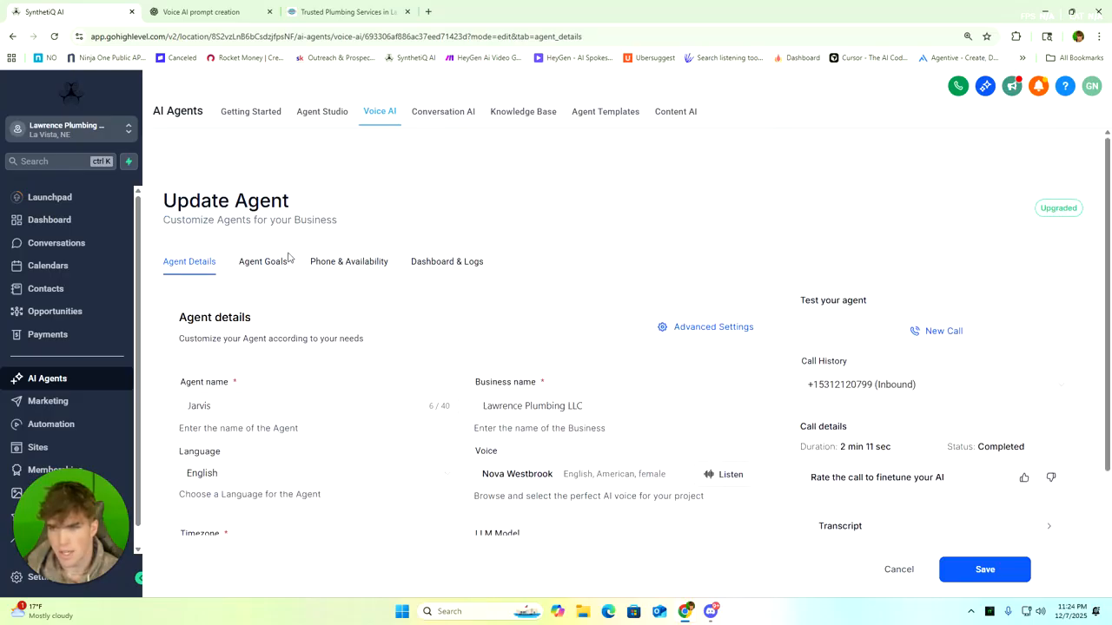
scroll(568, 238, down, 2)
Open the agent's advanced settings and expand the Agent Behavior and Voice Settings sections
click(720, 214)
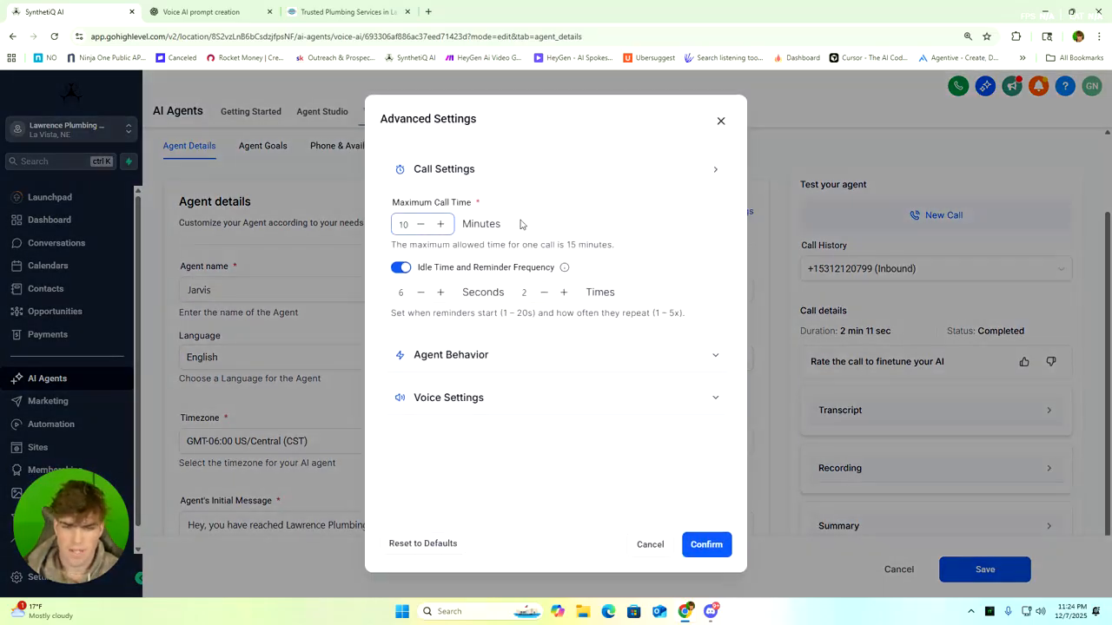
click(460, 356)
scroll(474, 374, down, 2)
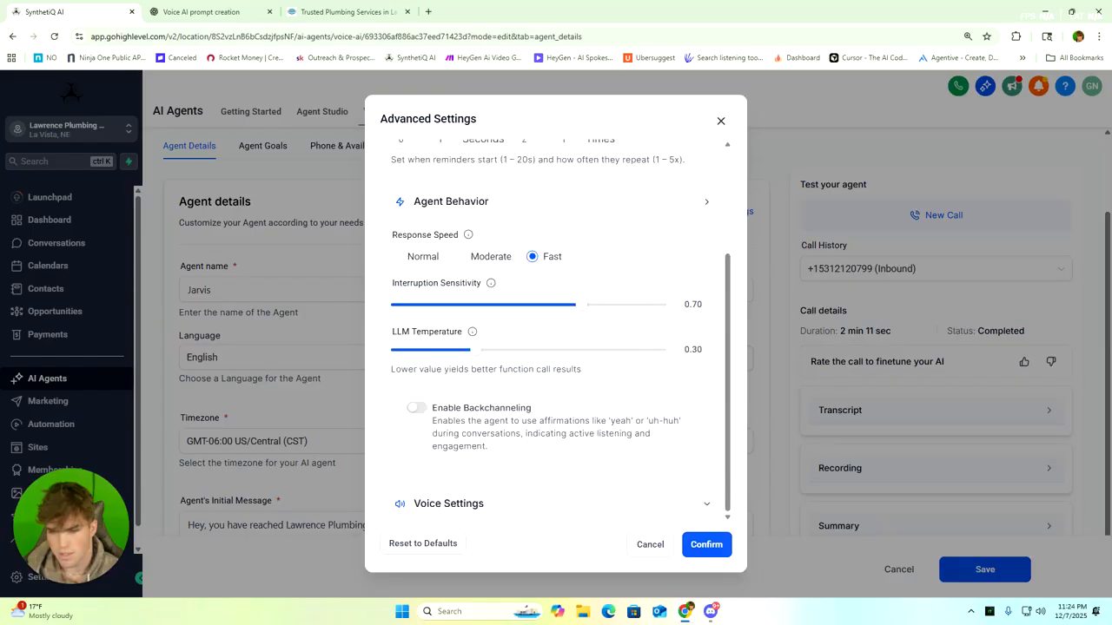
click(468, 506)
scroll(512, 392, down, 4)
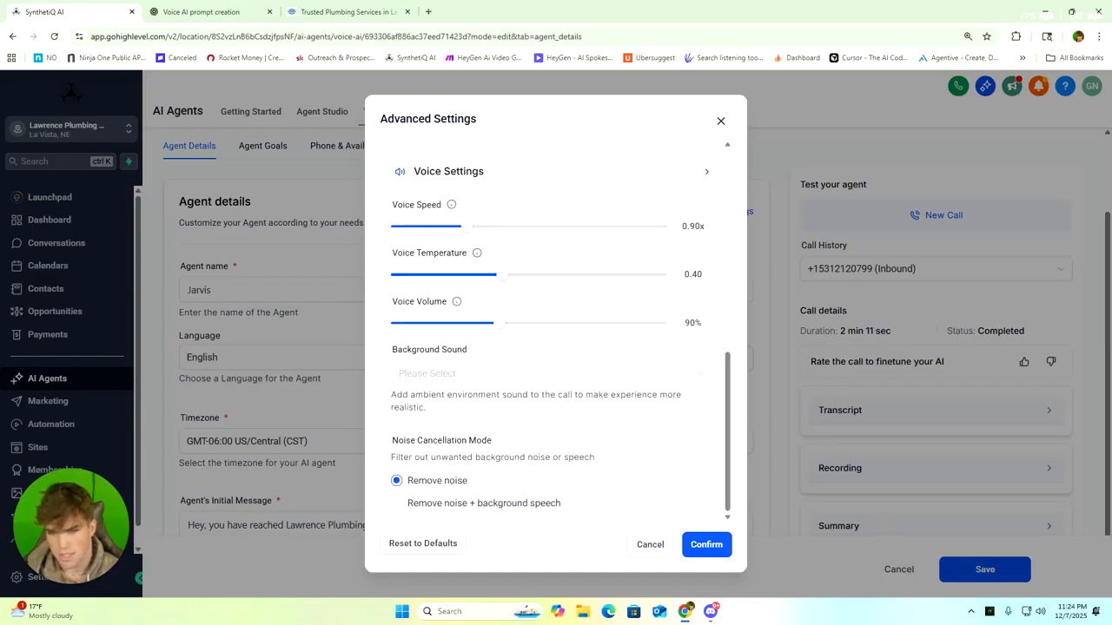
Review the advanced settings from call time and idle reminders through response speed, interruption sensitivity and LLM temperature to voice and noise cancellation
scroll(525, 390, up, 6)
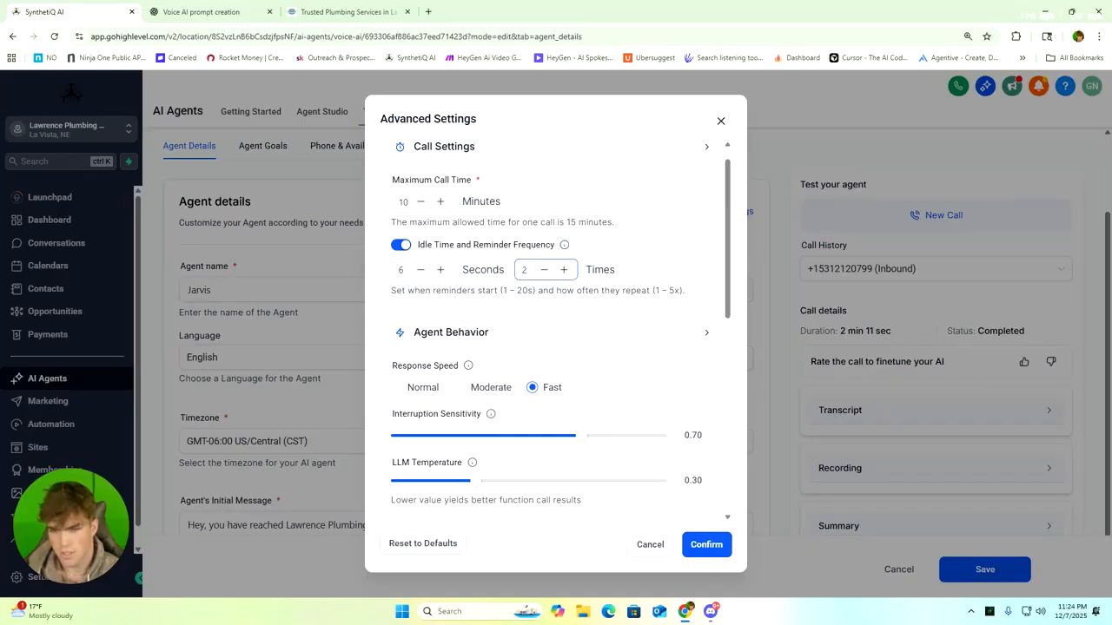
scroll(449, 258, down, 2)
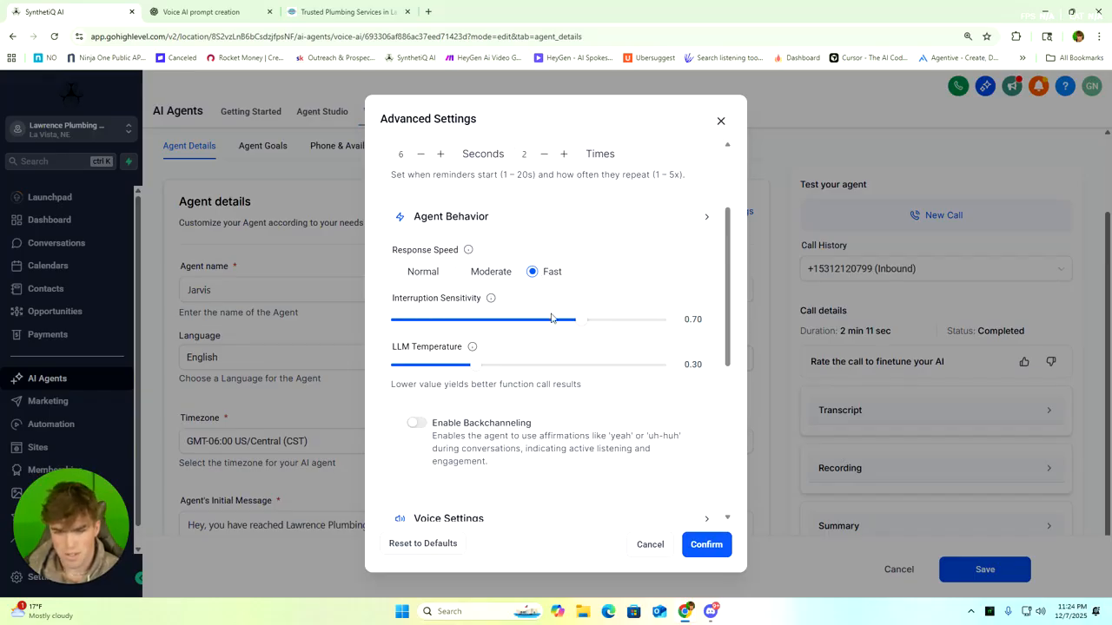
mouse_move(583, 331)
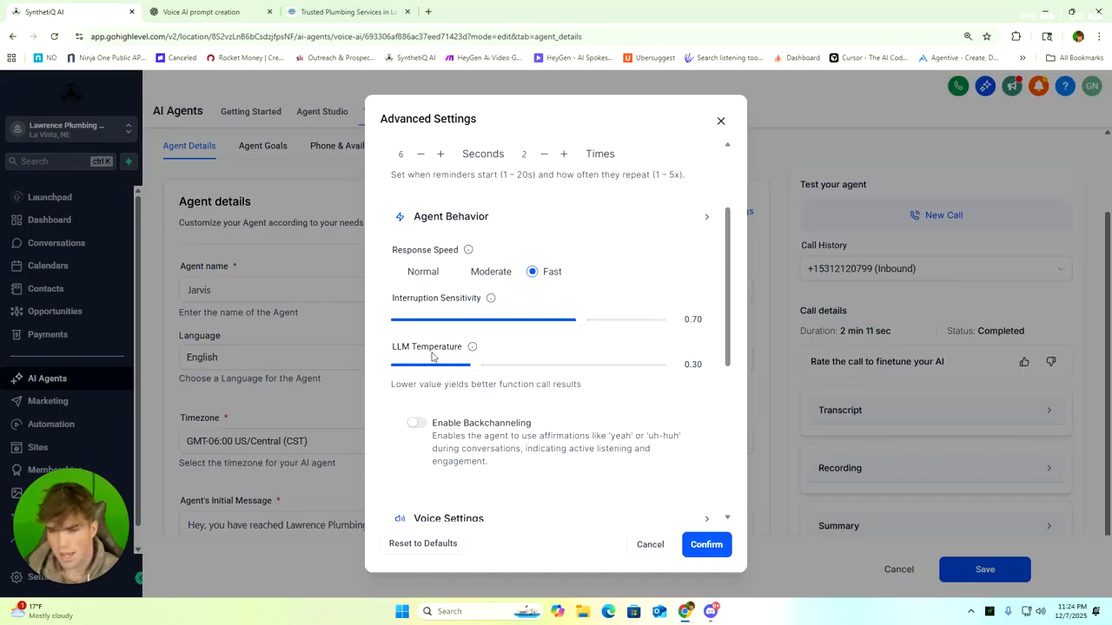
mouse_move(476, 372)
scroll(476, 372, down, 5)
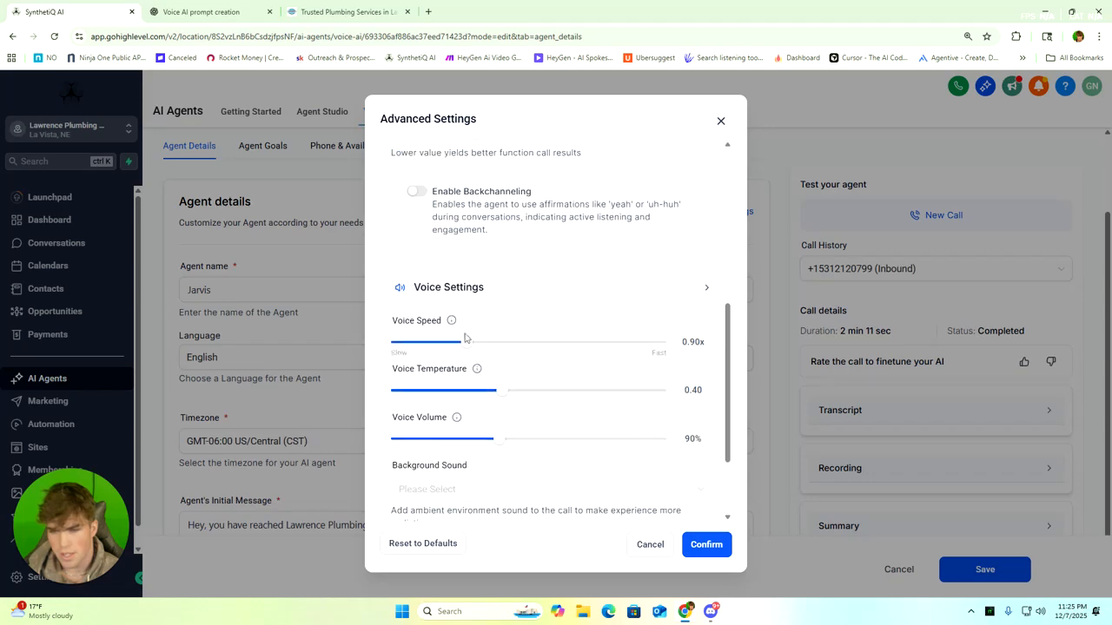
mouse_move(472, 349)
mouse_move(500, 396)
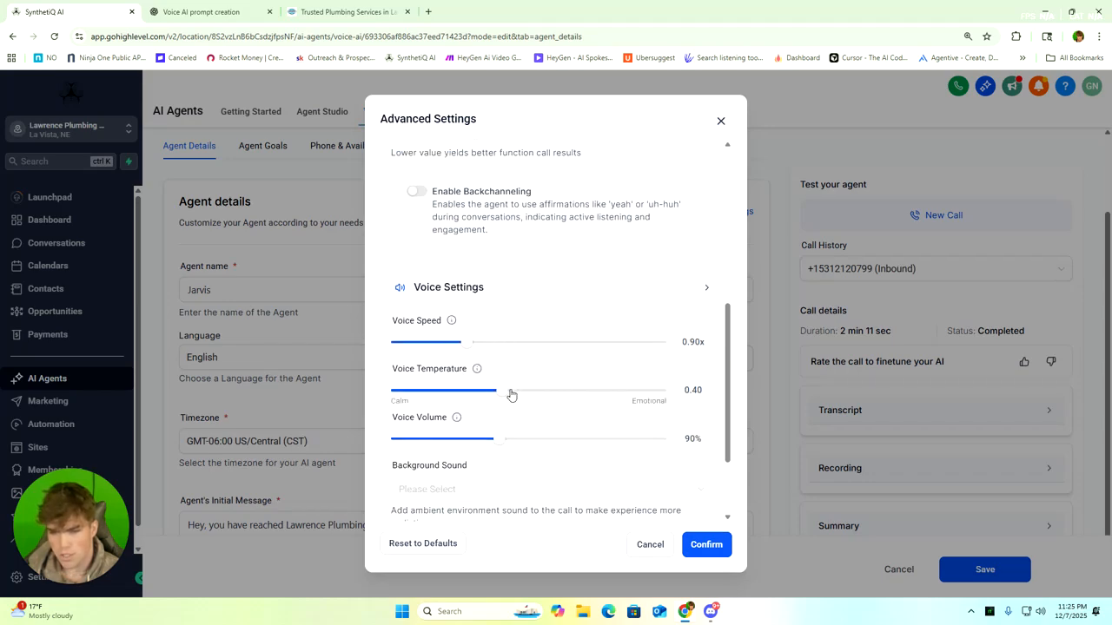
scroll(456, 389, down, 1)
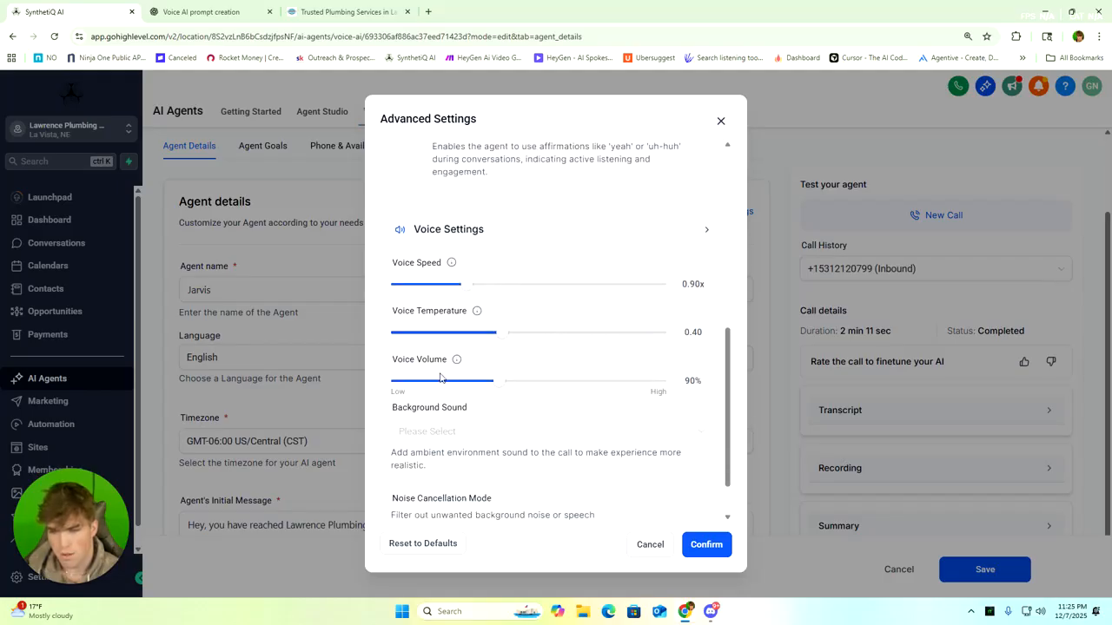
scroll(491, 387, down, 1)
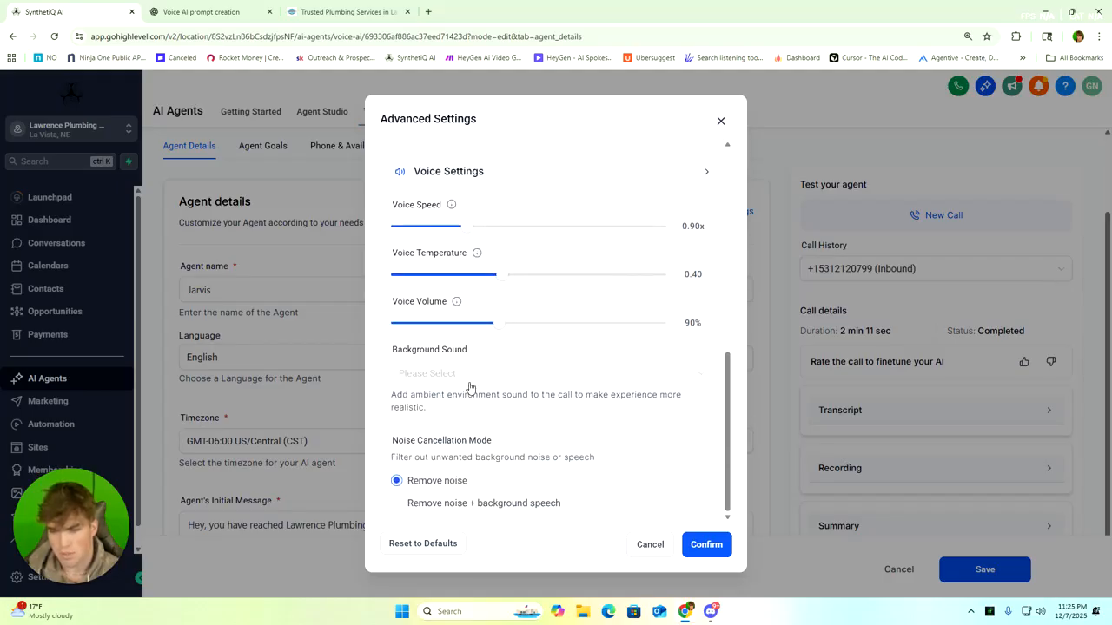
View the available background sounds without choosing one and confirm the advanced settings
click(453, 379)
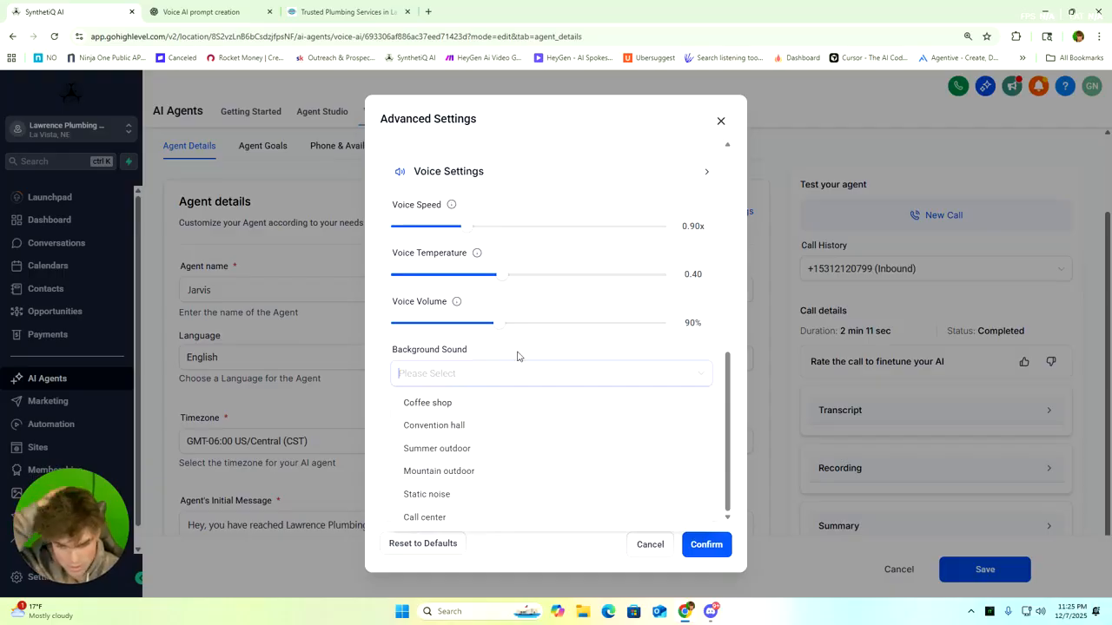
click(458, 348)
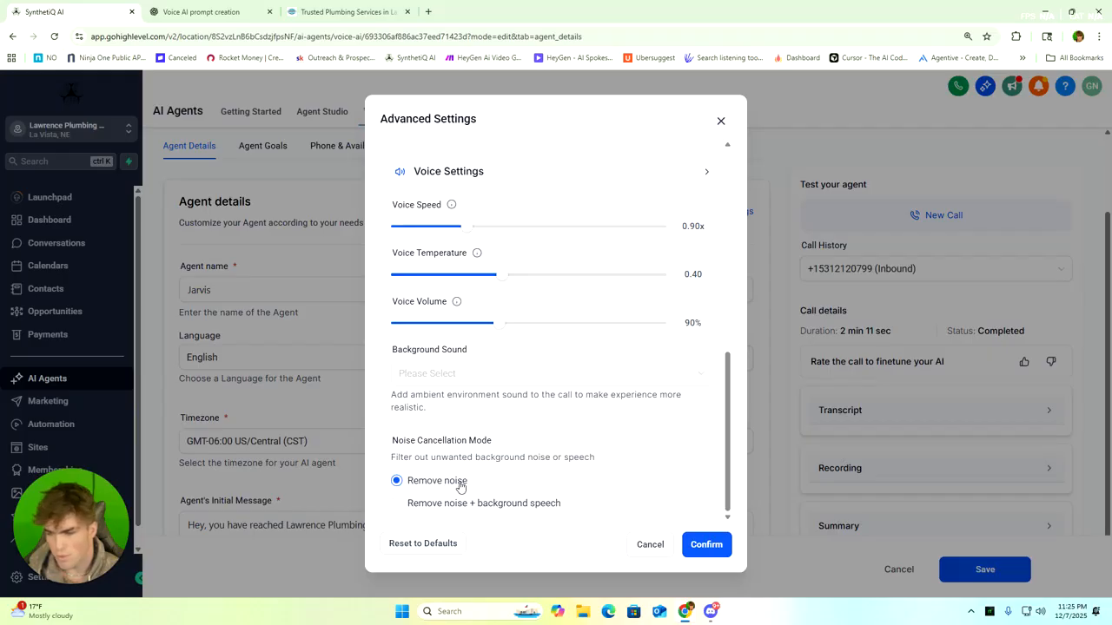
click(713, 550)
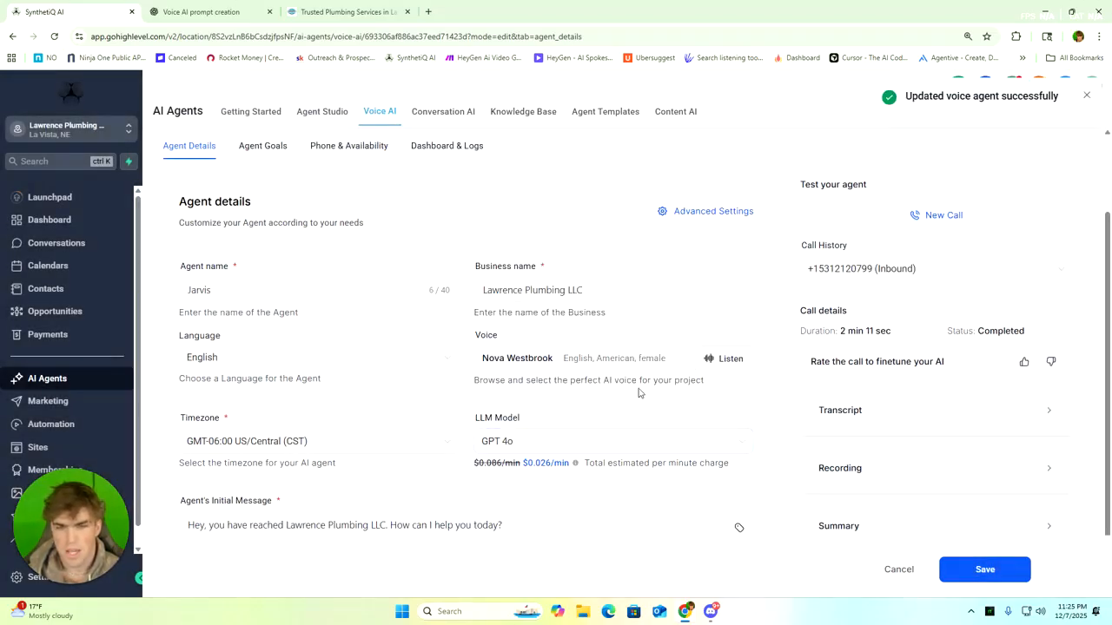
Close the Lawrence Plumbing website and return to the voice agent's details page
scroll(599, 330, down, 1)
scroll(591, 325, up, 1)
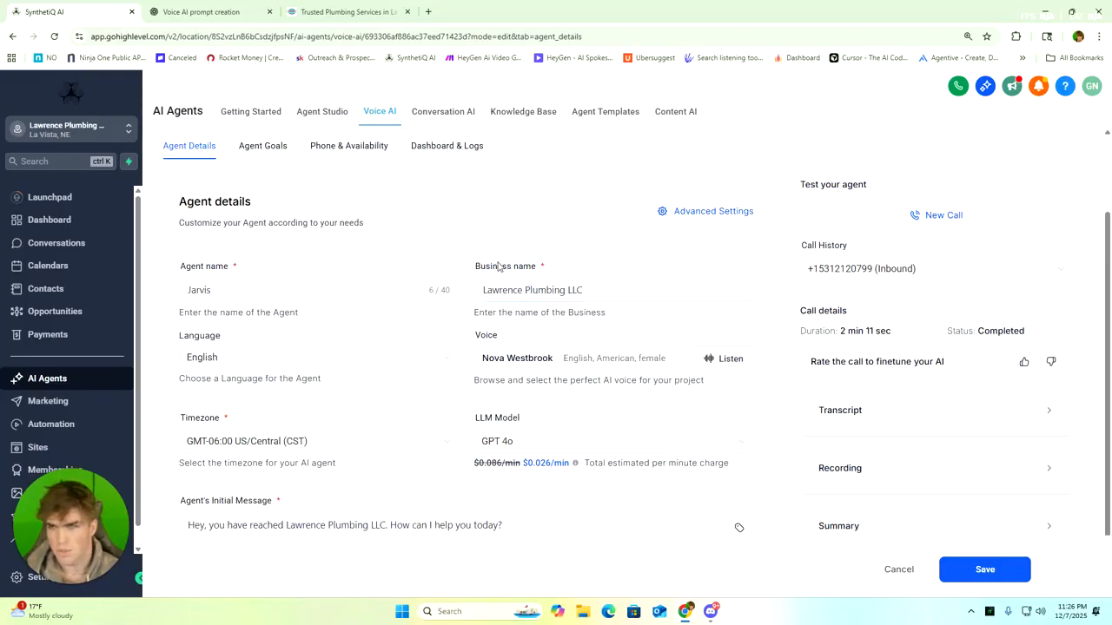
click(218, 12)
click(69, 11)
click(317, 12)
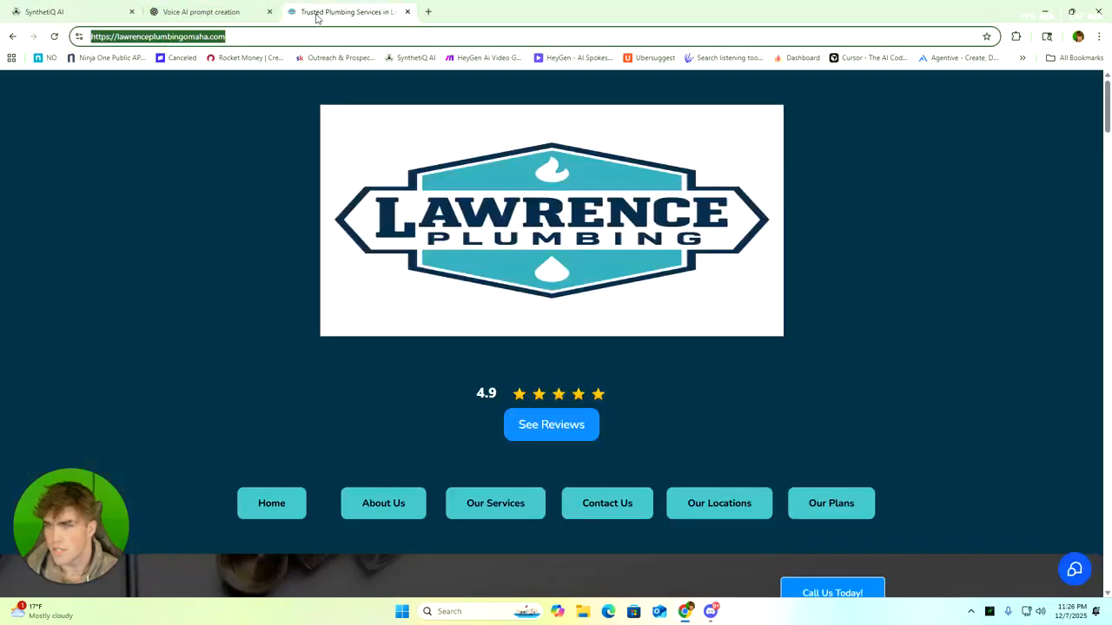
click(407, 12)
click(97, 12)
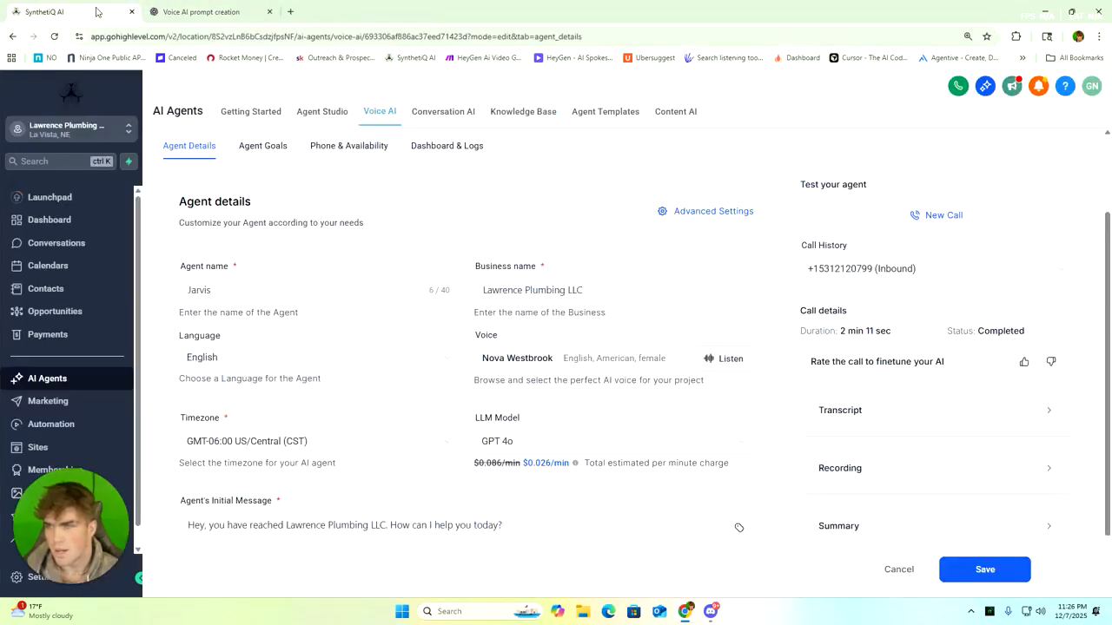